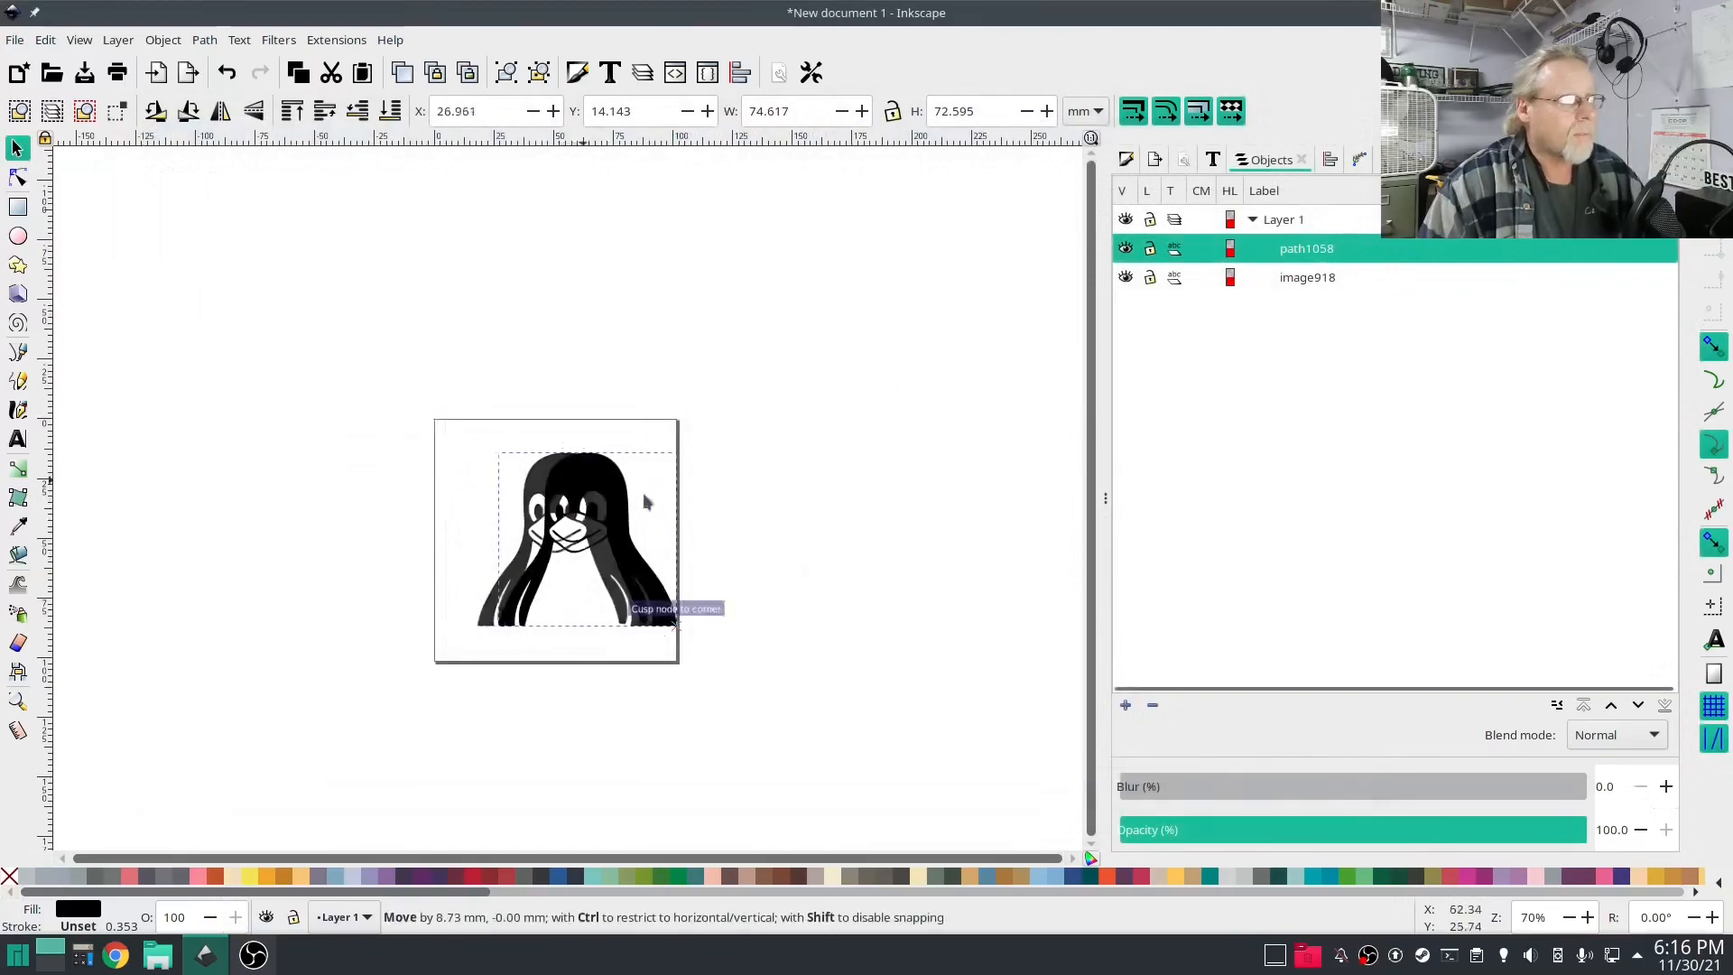
- Delete the original bitmap penguin image, keeping the traced vector path
click(567, 485)
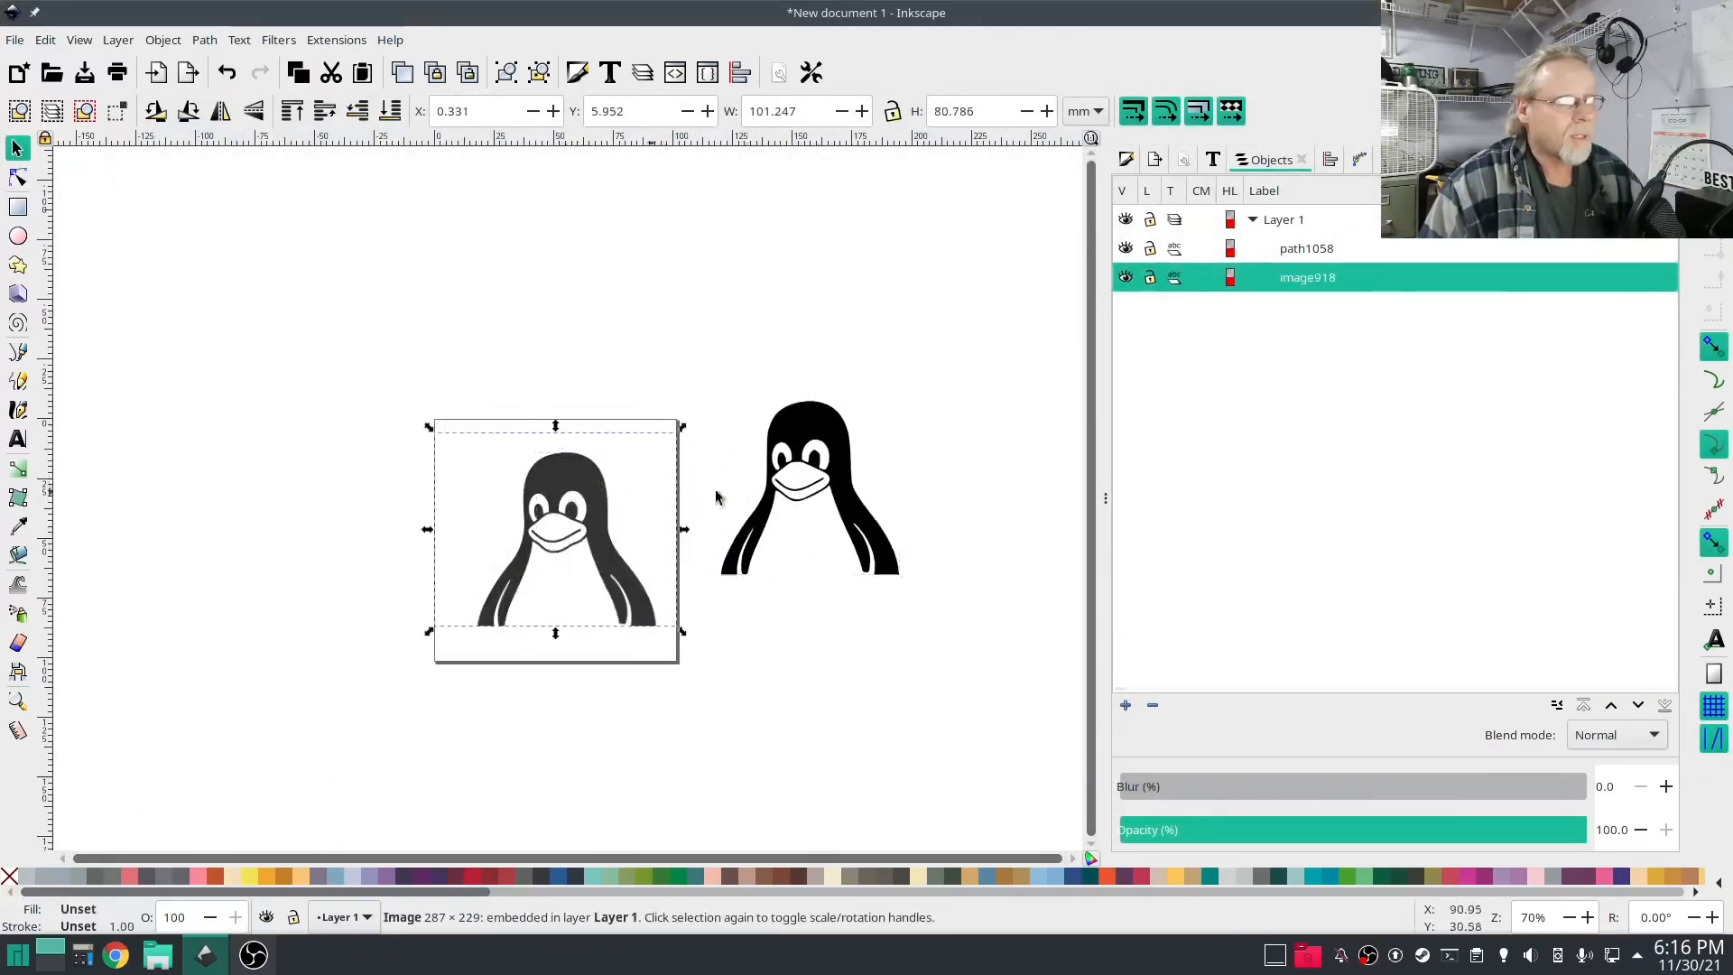
click(815, 430)
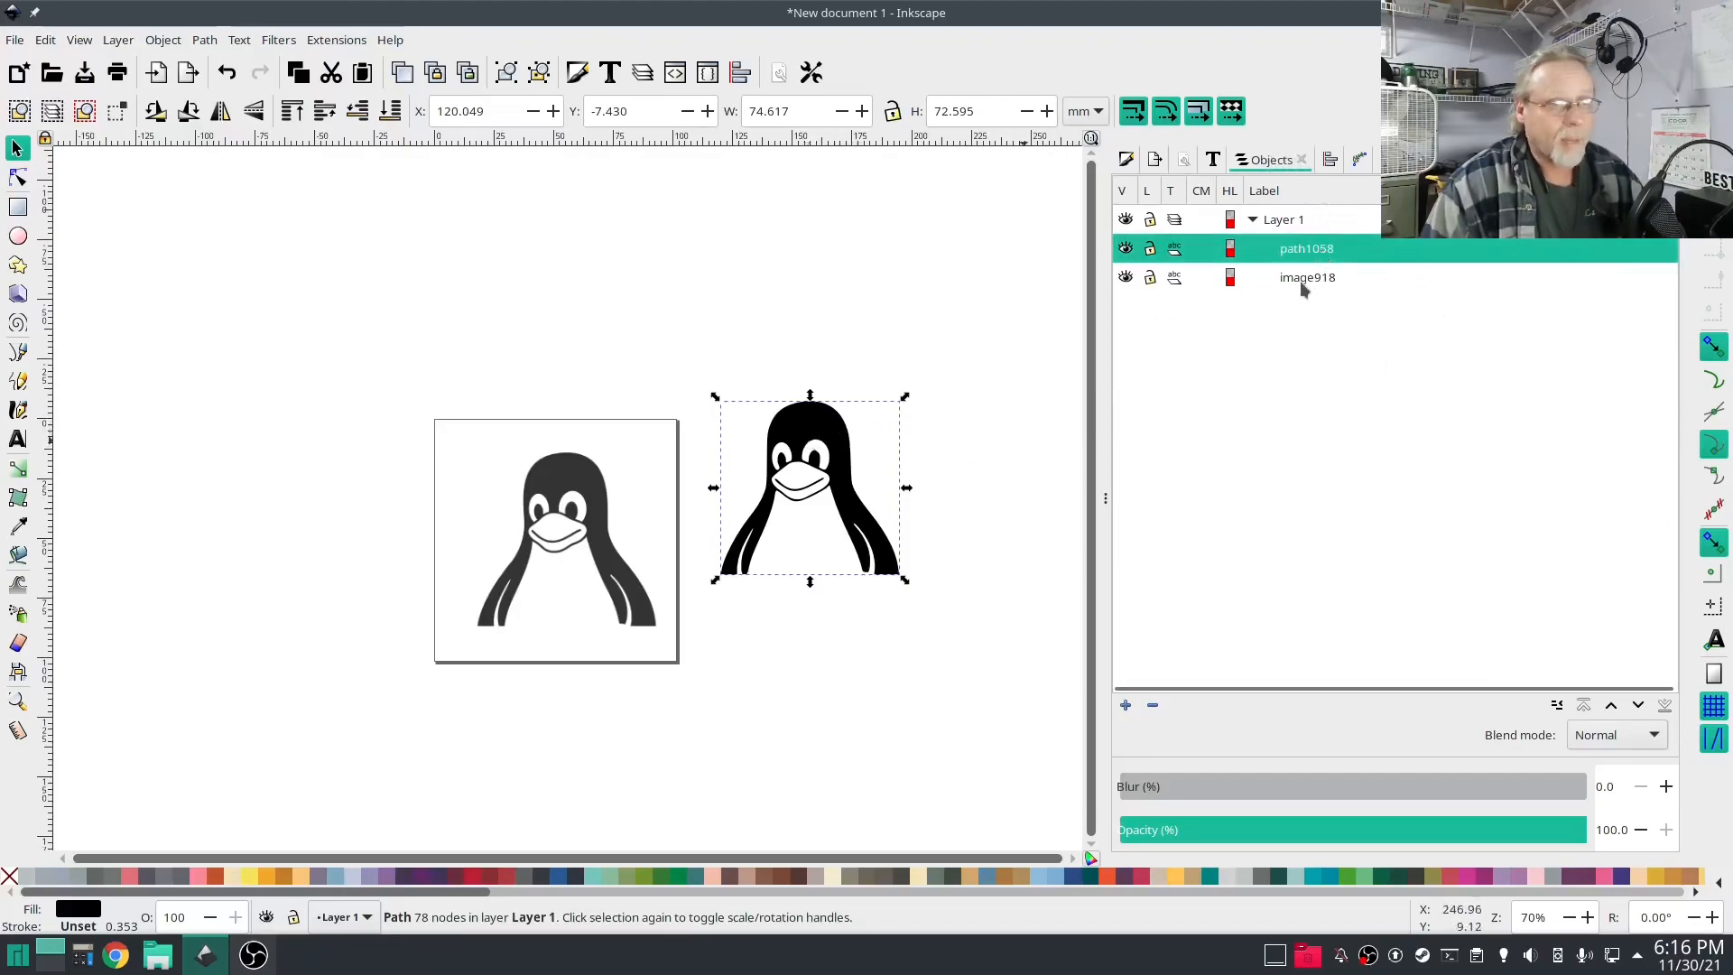
click(1304, 282)
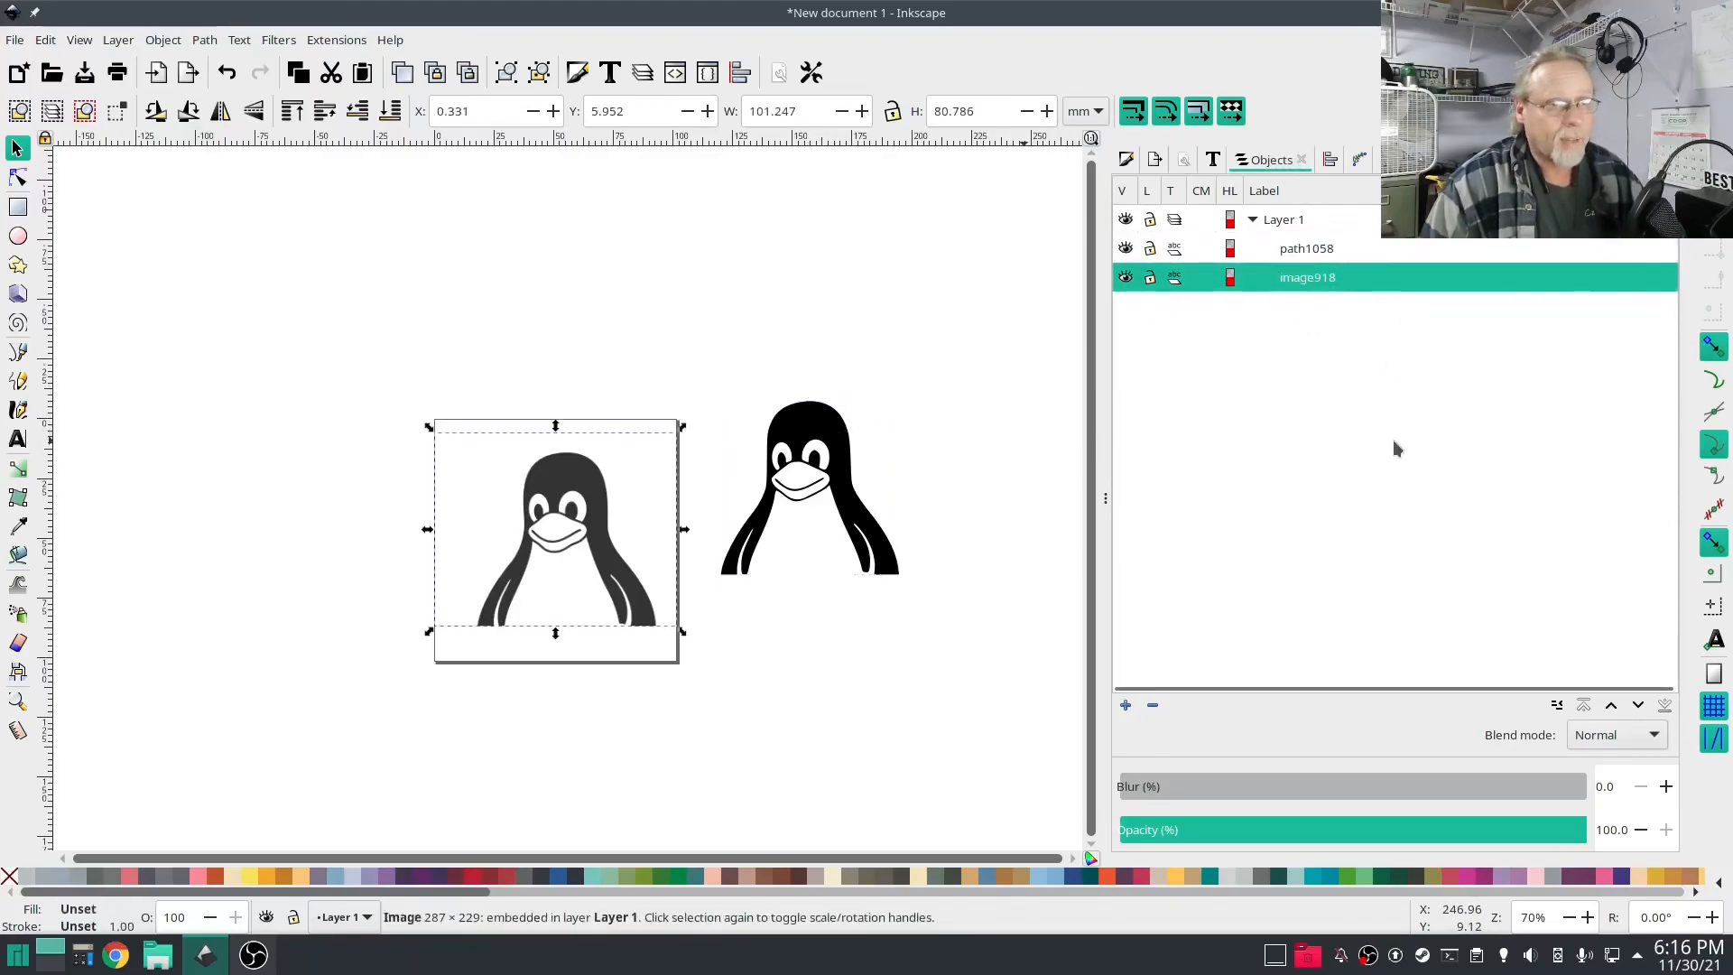
right_click(1289, 281)
click(1354, 746)
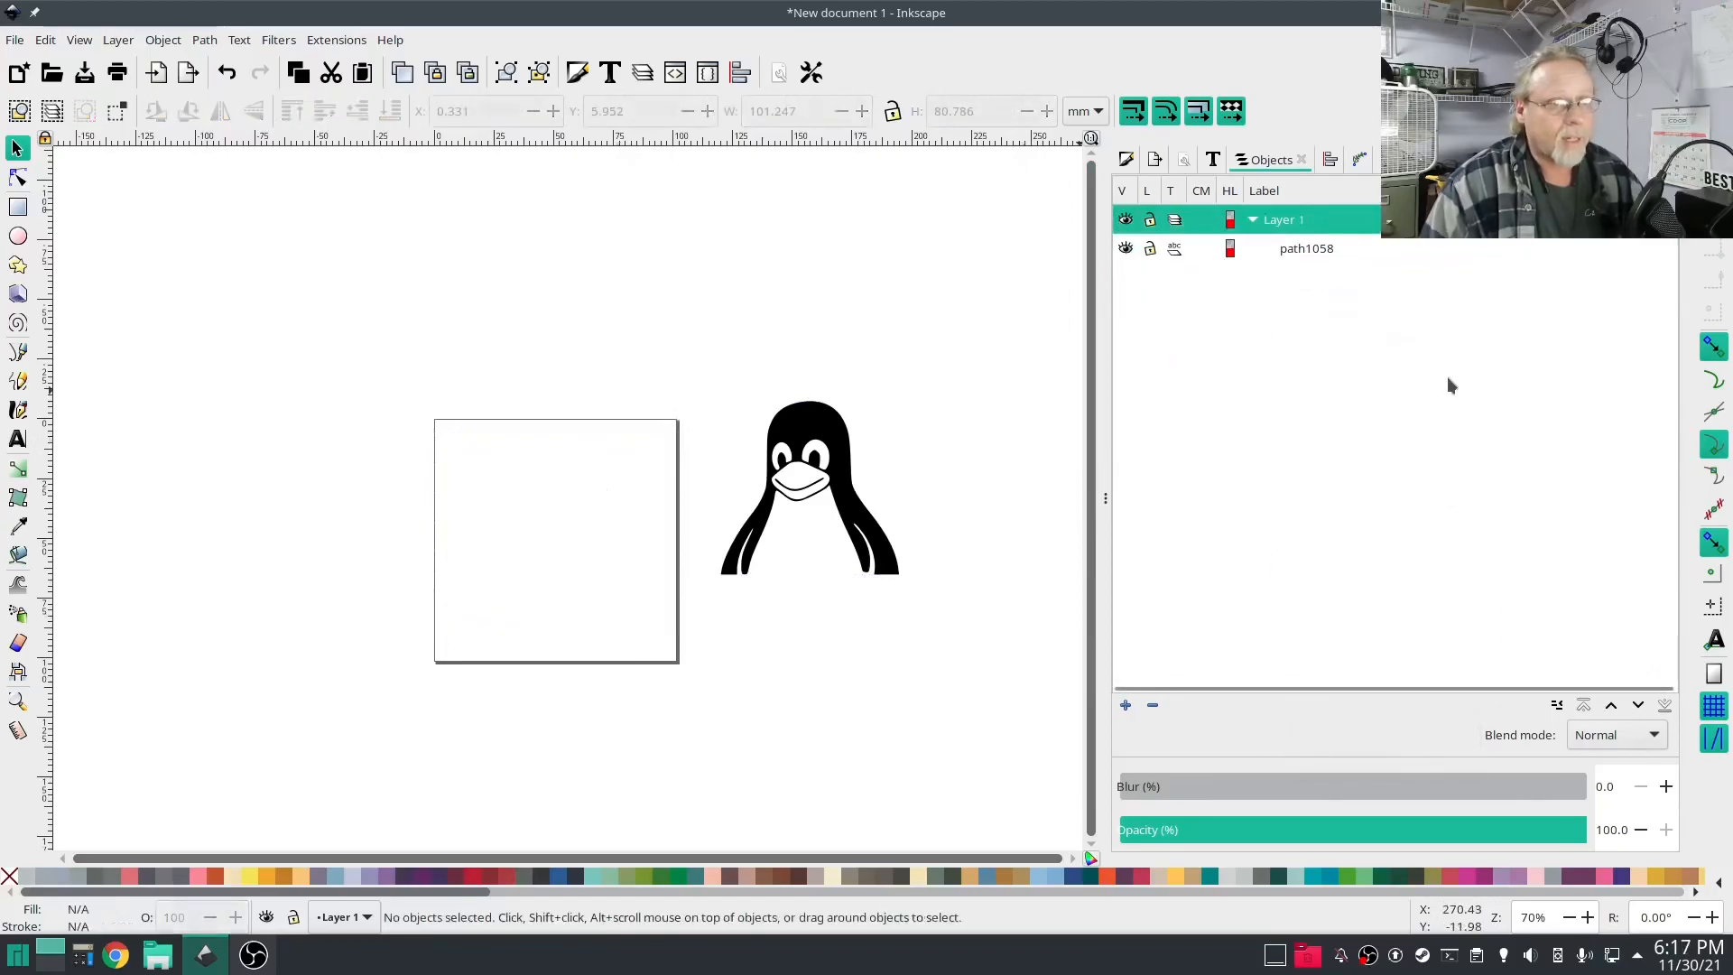
- Move the traced penguin path onto the empty page
click(794, 430)
drag(794, 430, 547, 483)
click(803, 522)
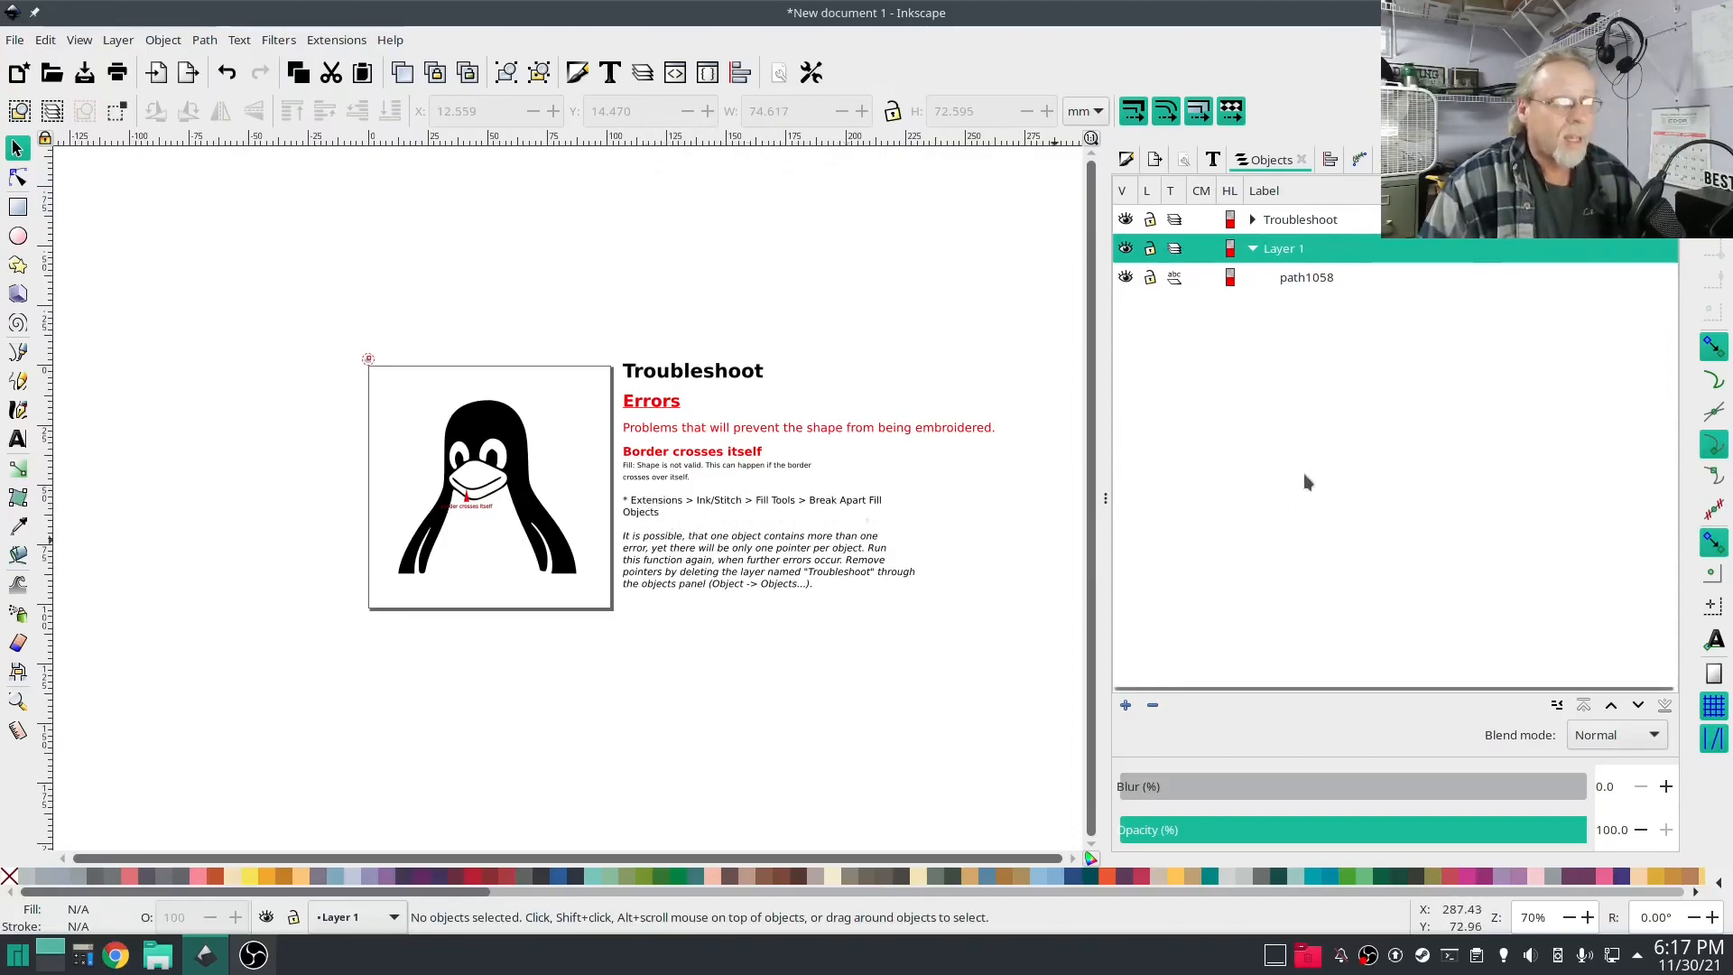
- Select the penguin path and inspect its fill and stroke paint settings
click(1127, 160)
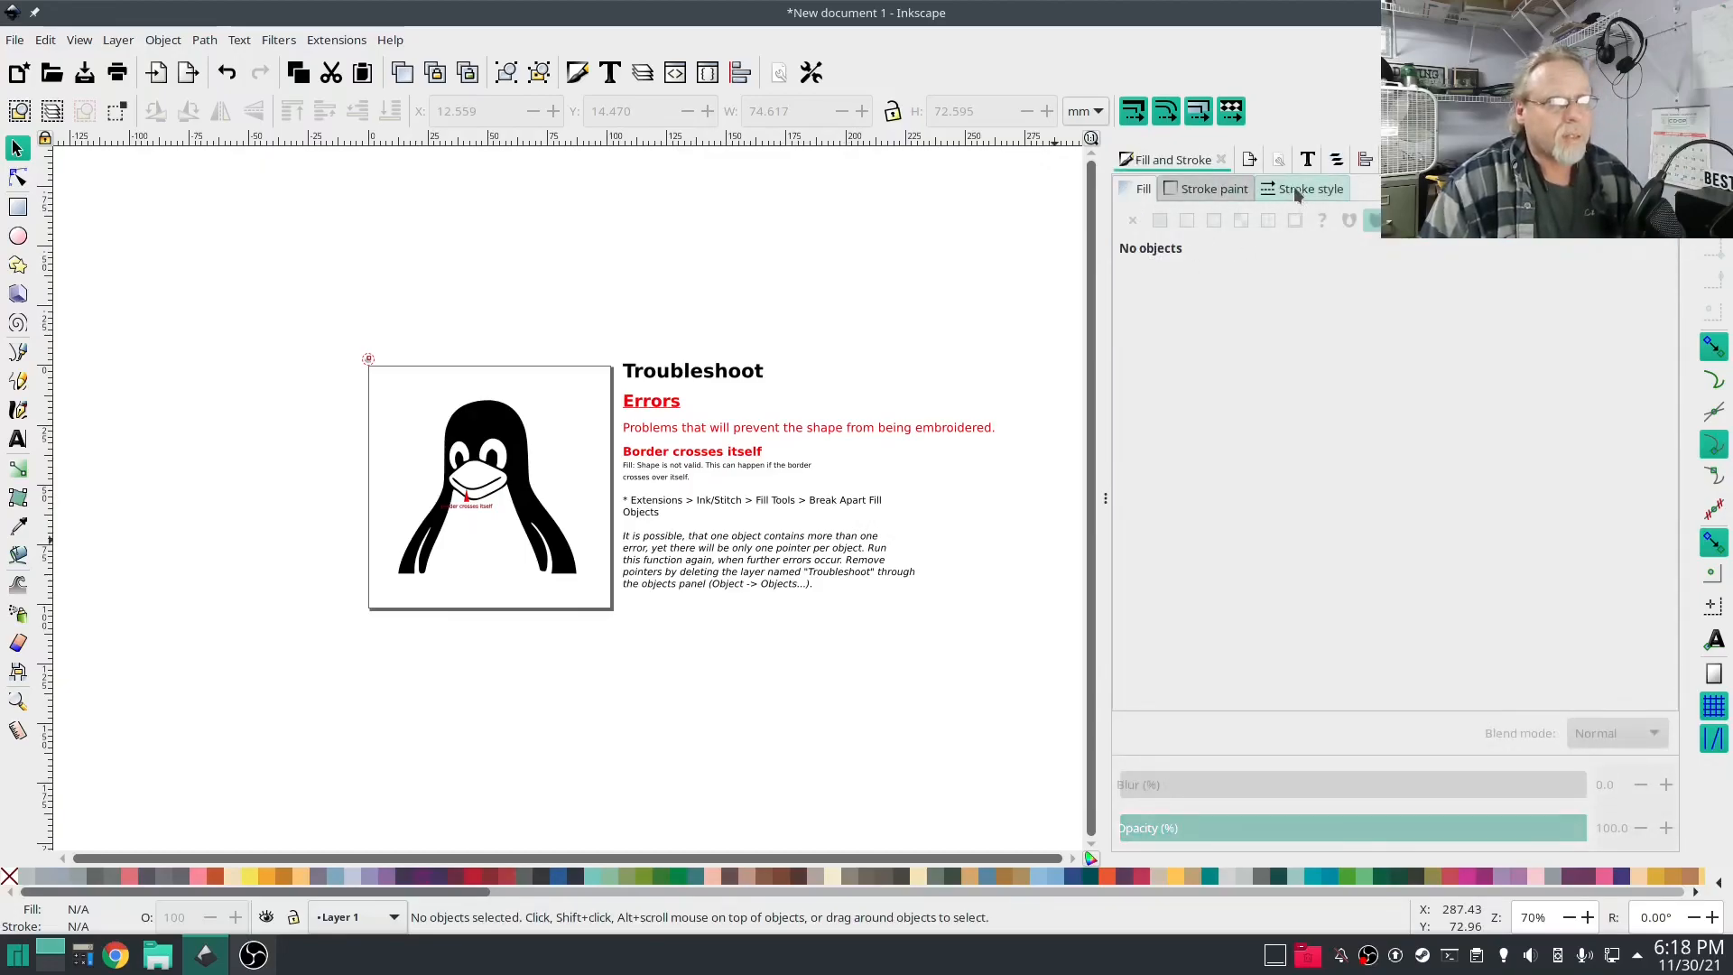
click(1201, 195)
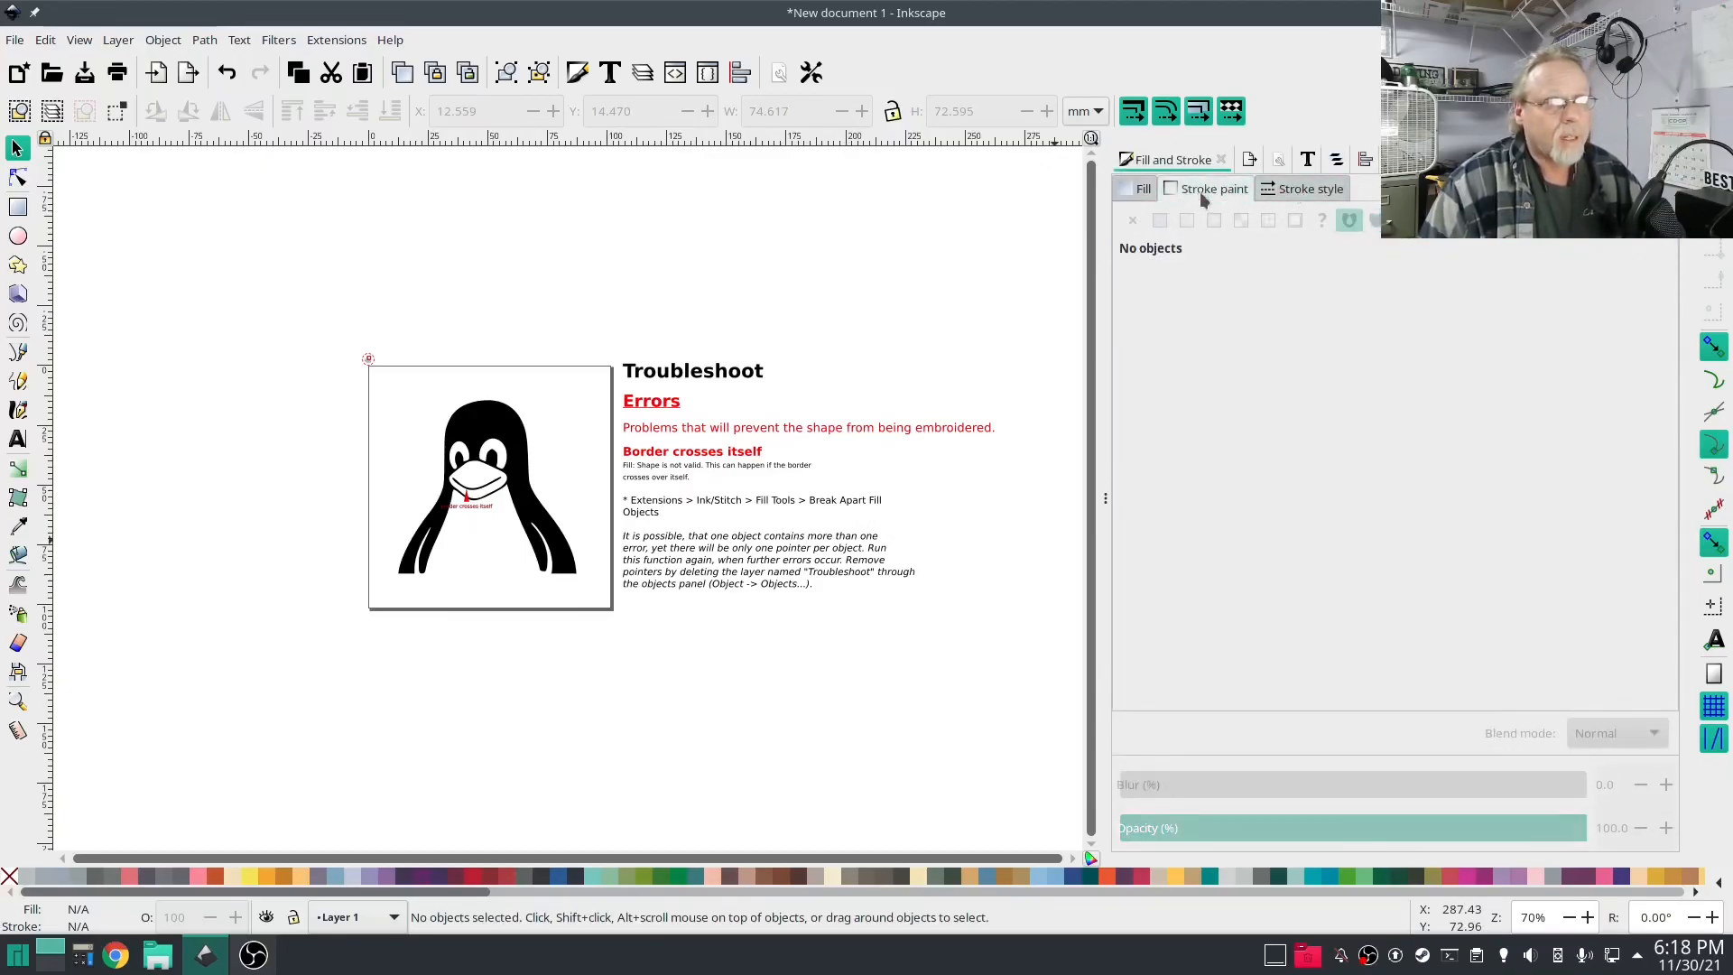
click(437, 467)
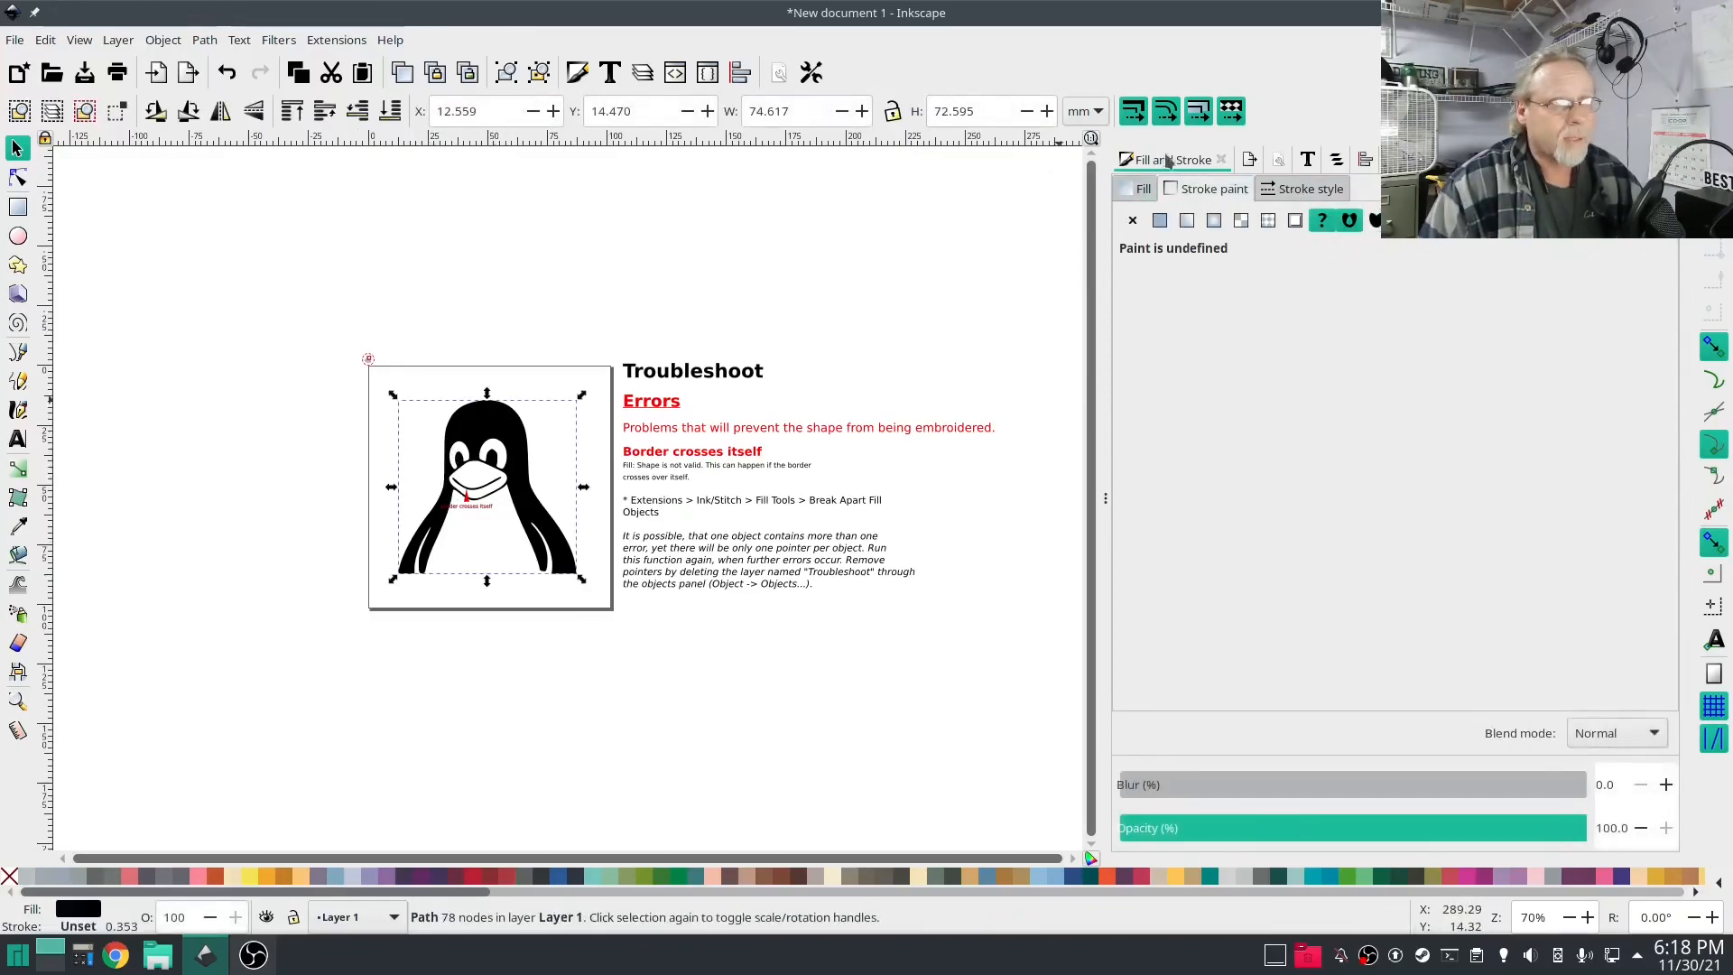
click(1143, 190)
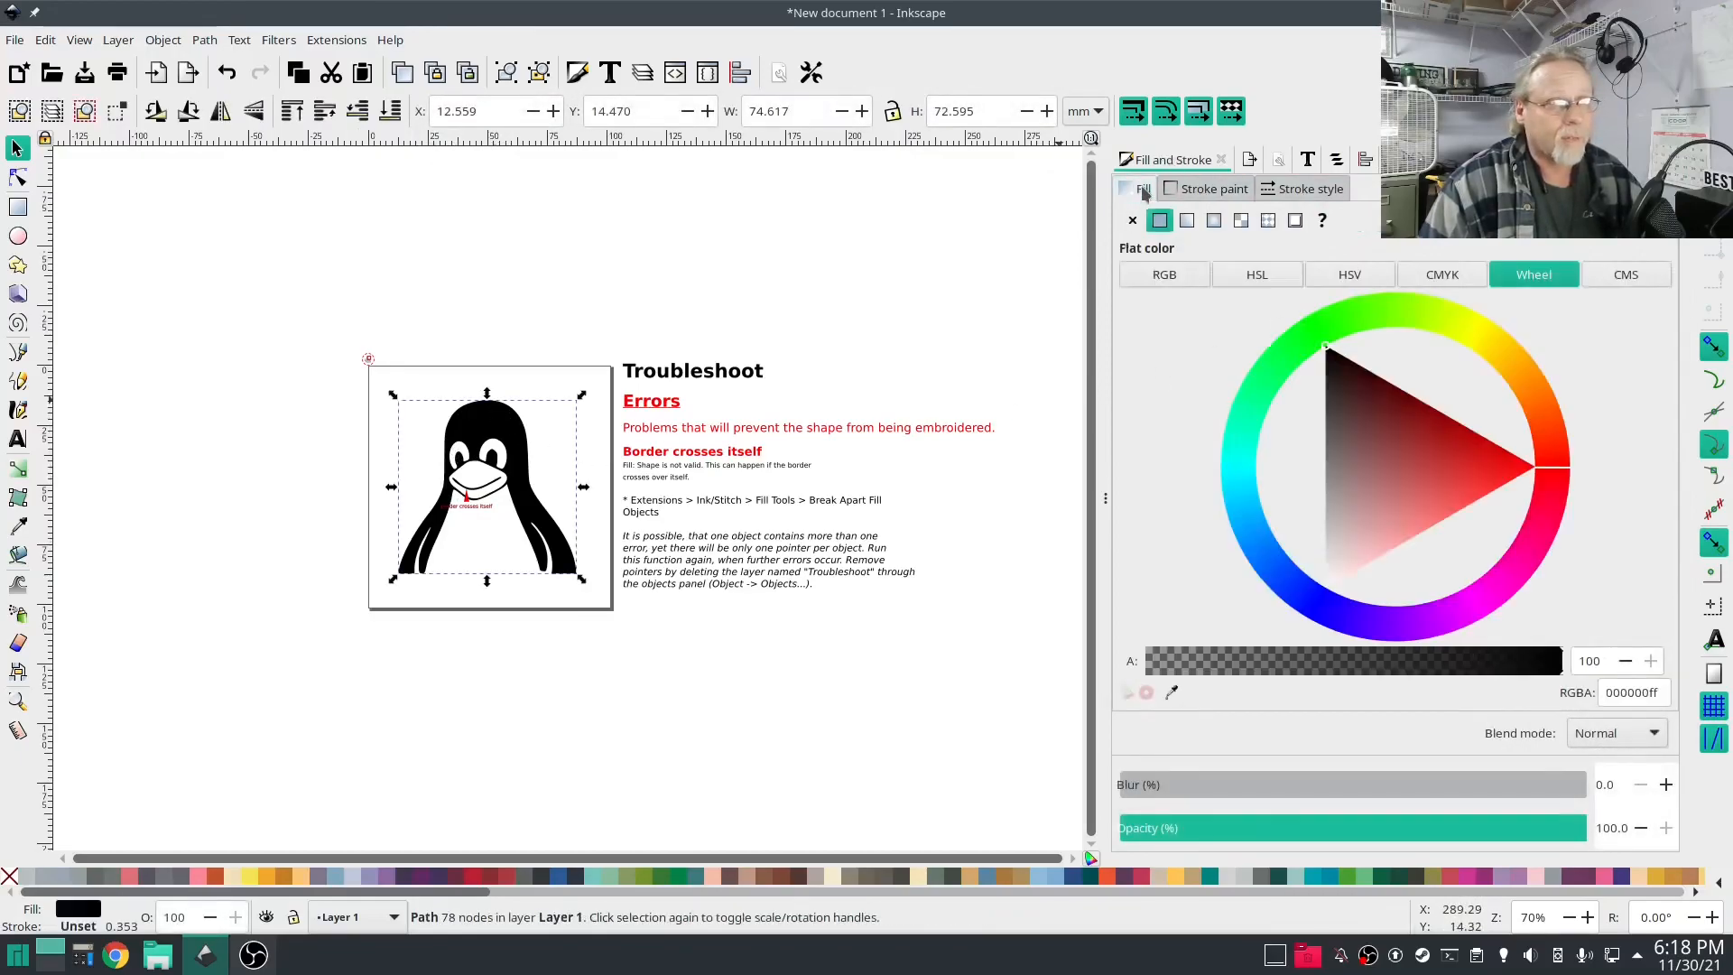
click(1220, 189)
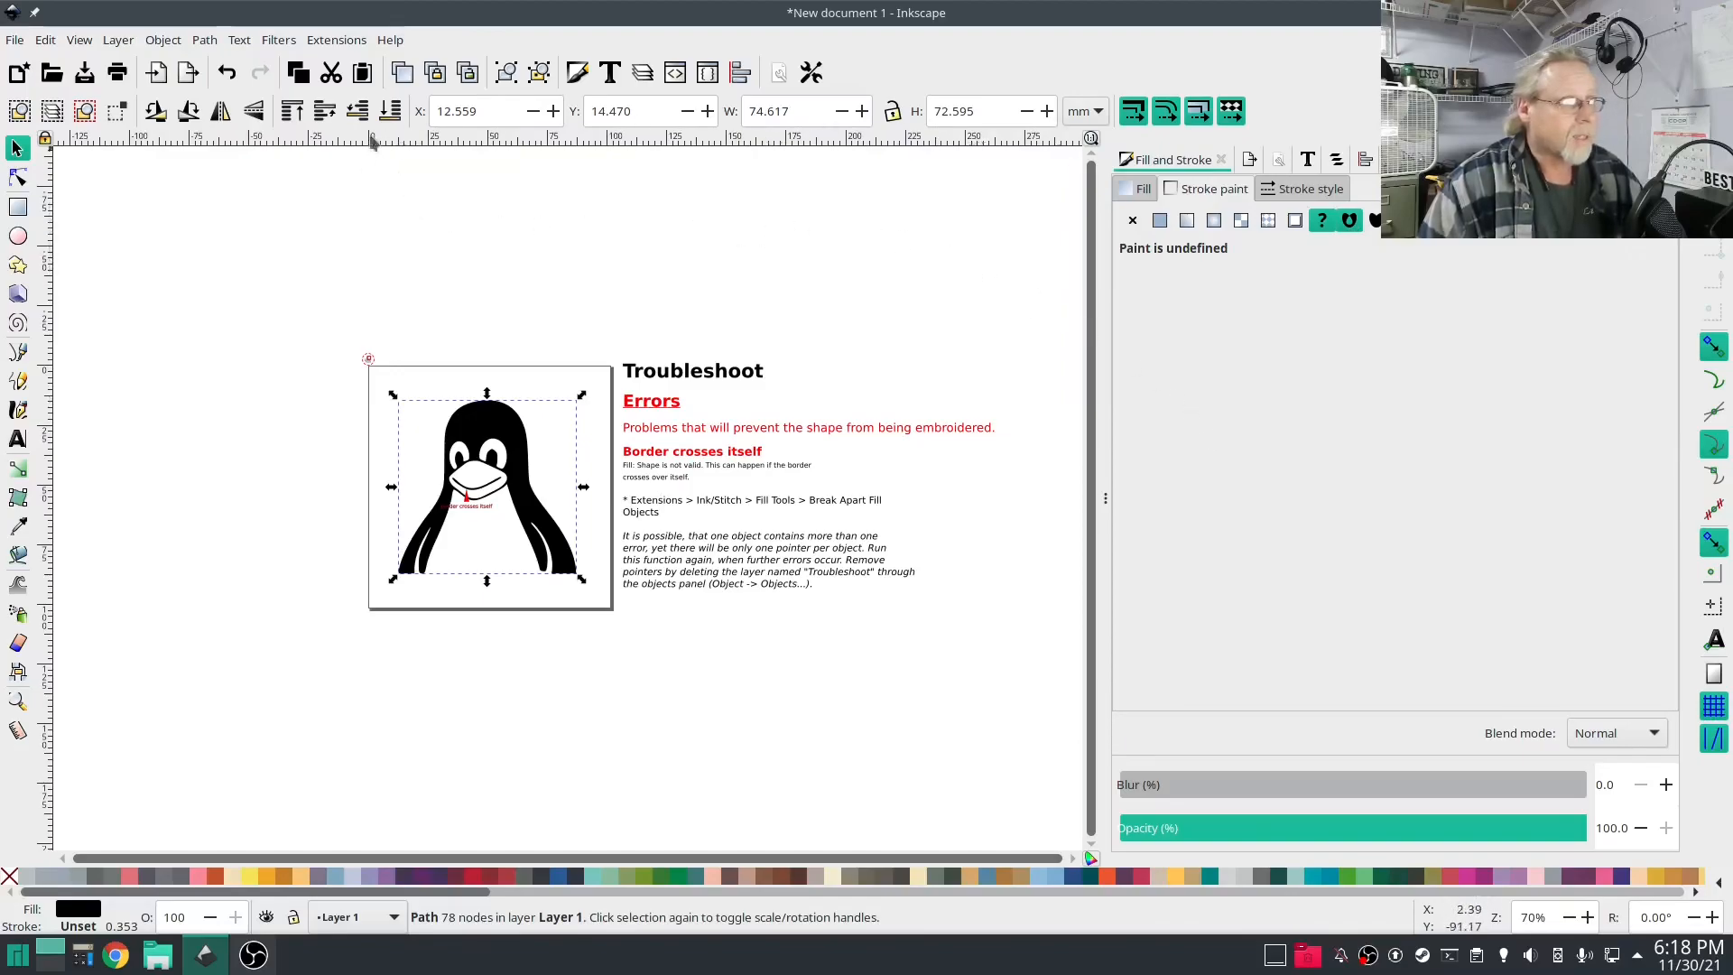
- Delete the Troubleshoot layer together with its error notes and pointers
click(334, 41)
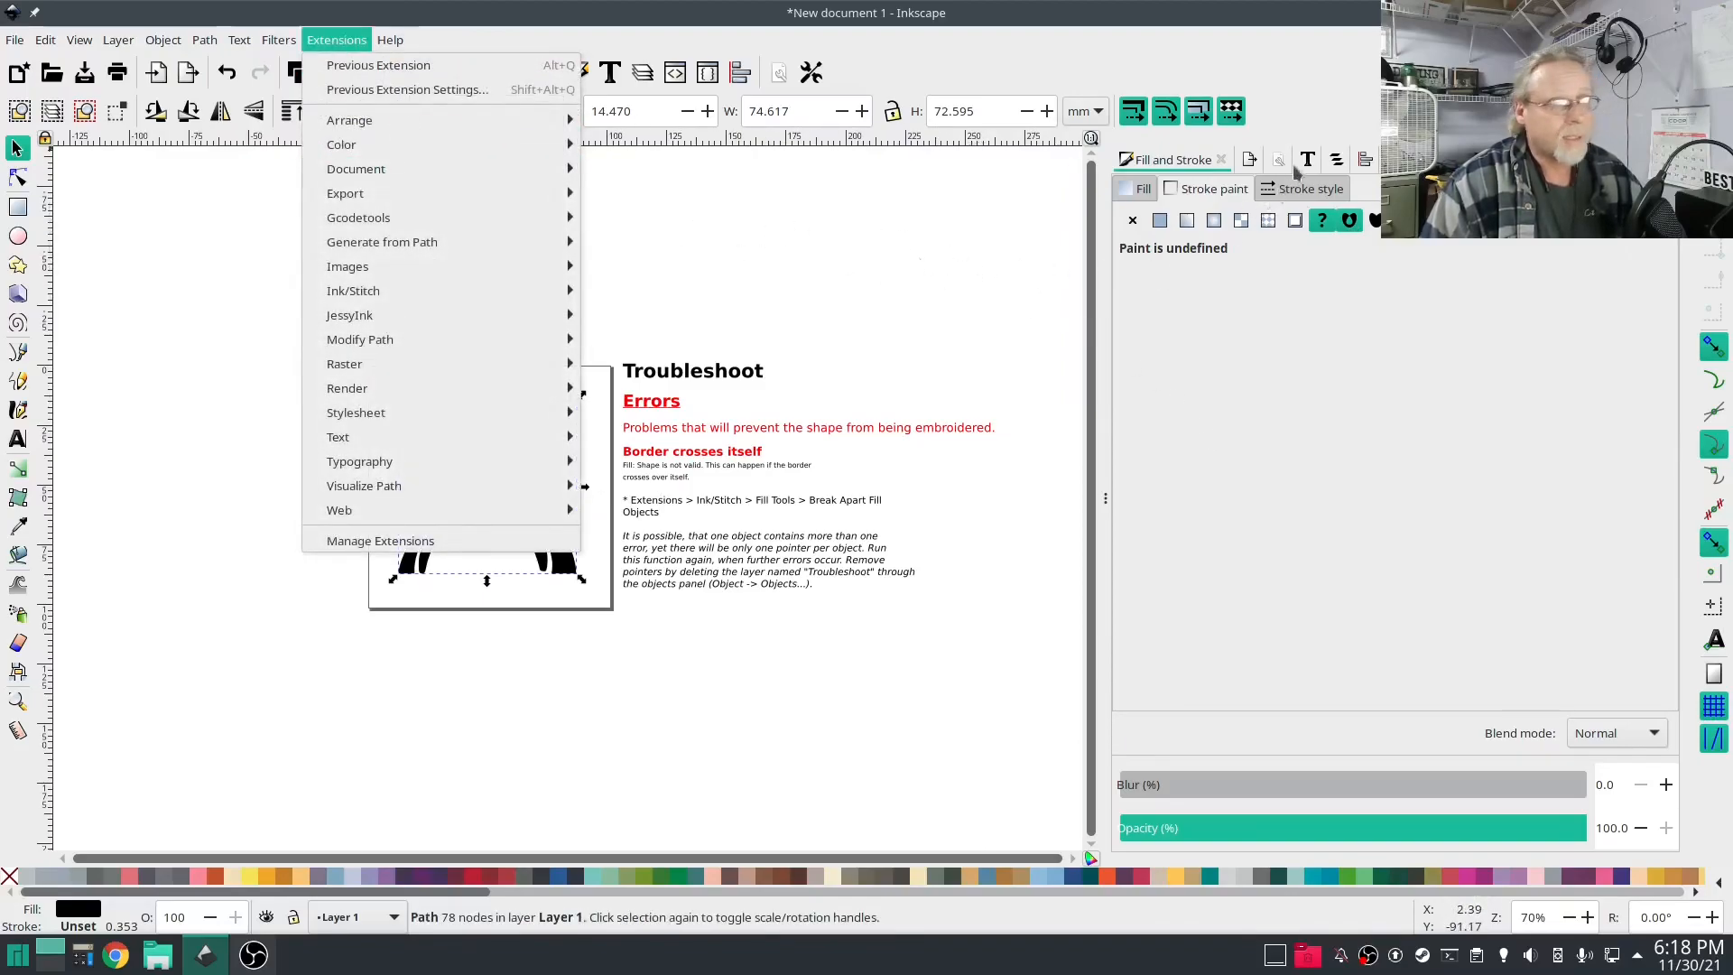
click(1339, 159)
right_click(1299, 219)
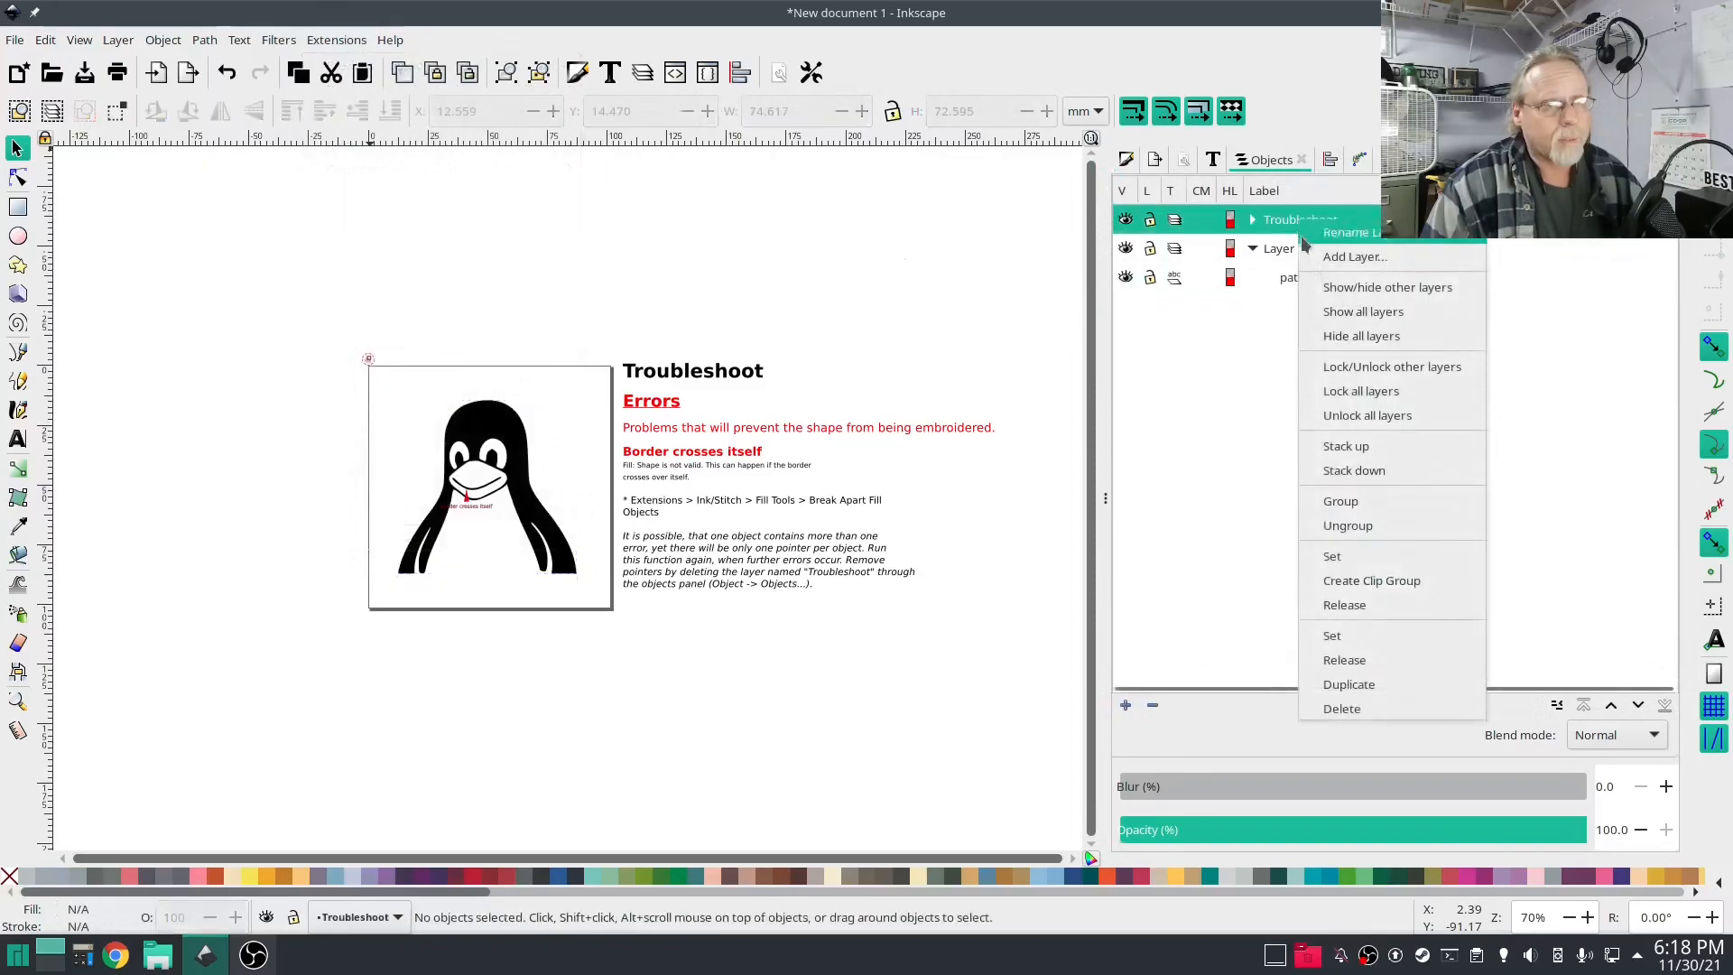
click(1345, 709)
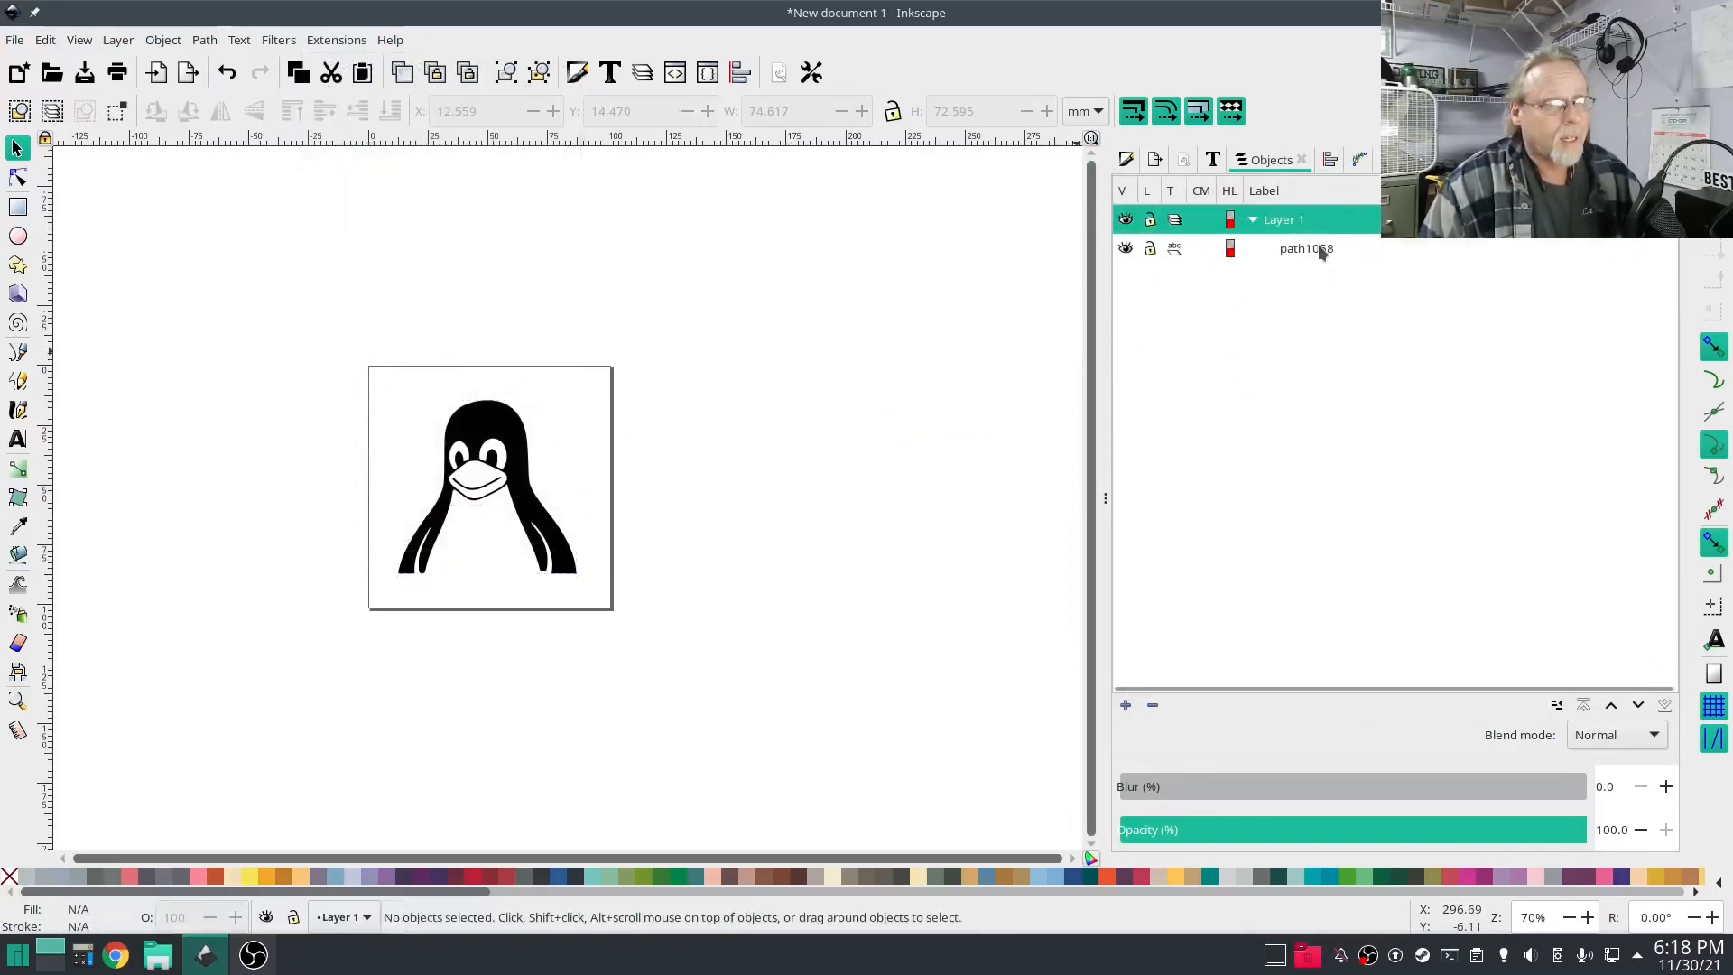
- Run Ink/Stitch's Break Apart Fill Objects on the penguin path with the Simple method
click(1317, 248)
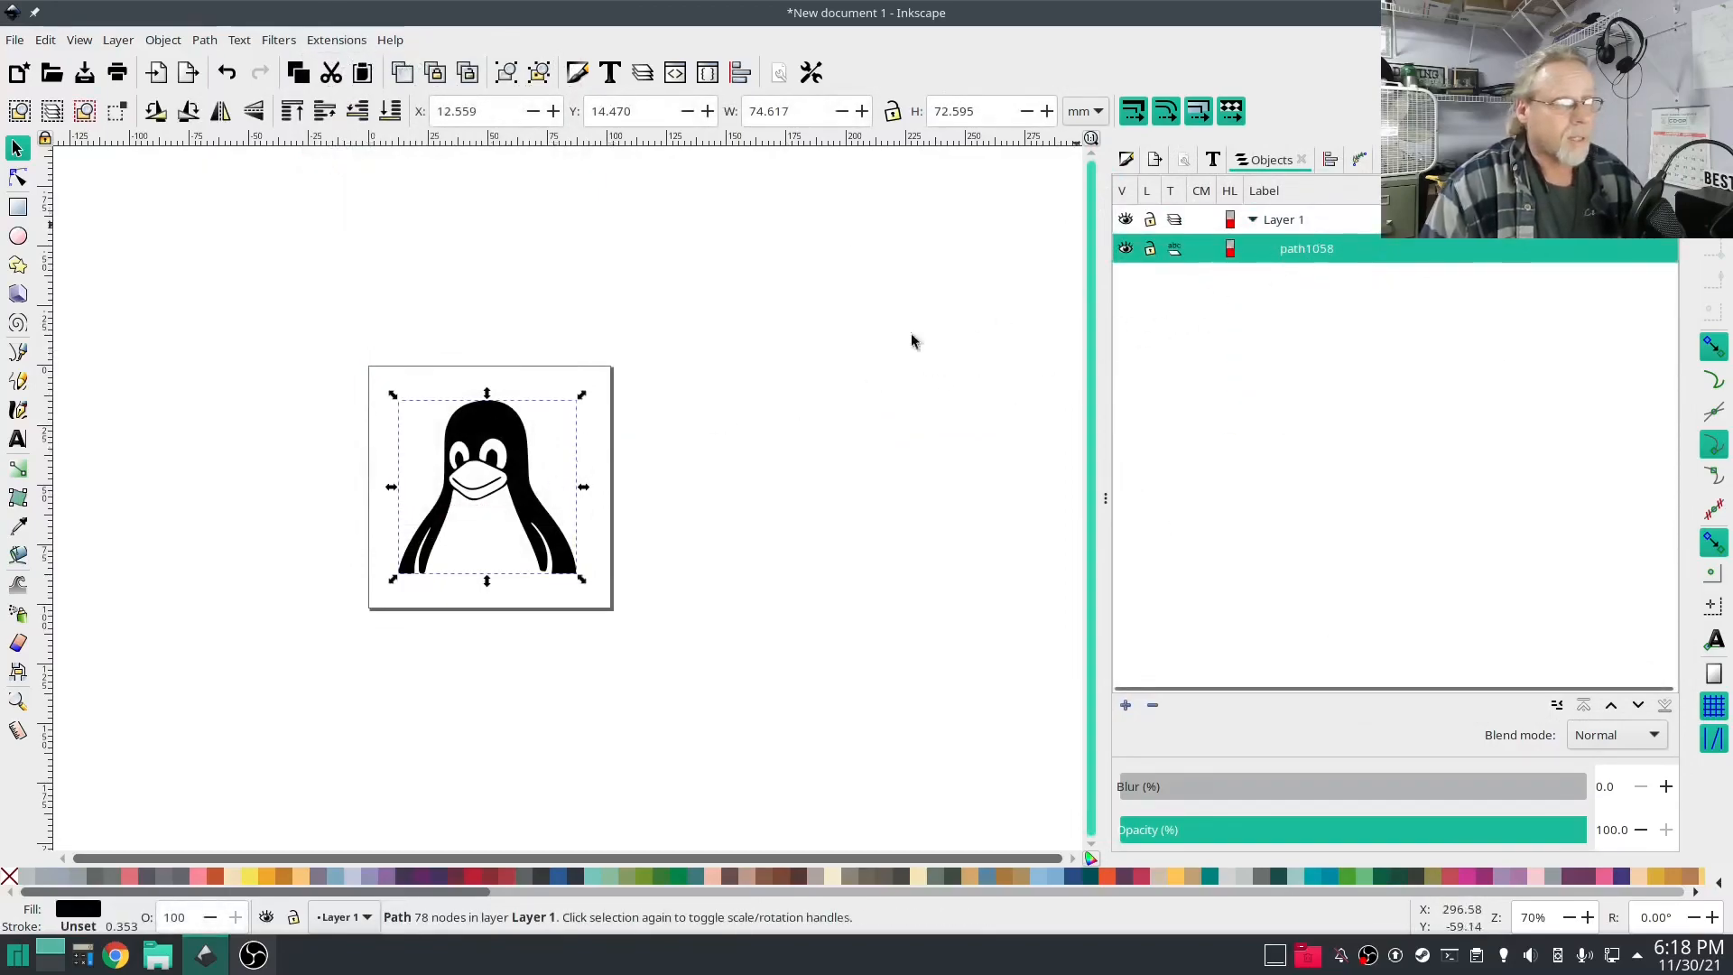
click(335, 39)
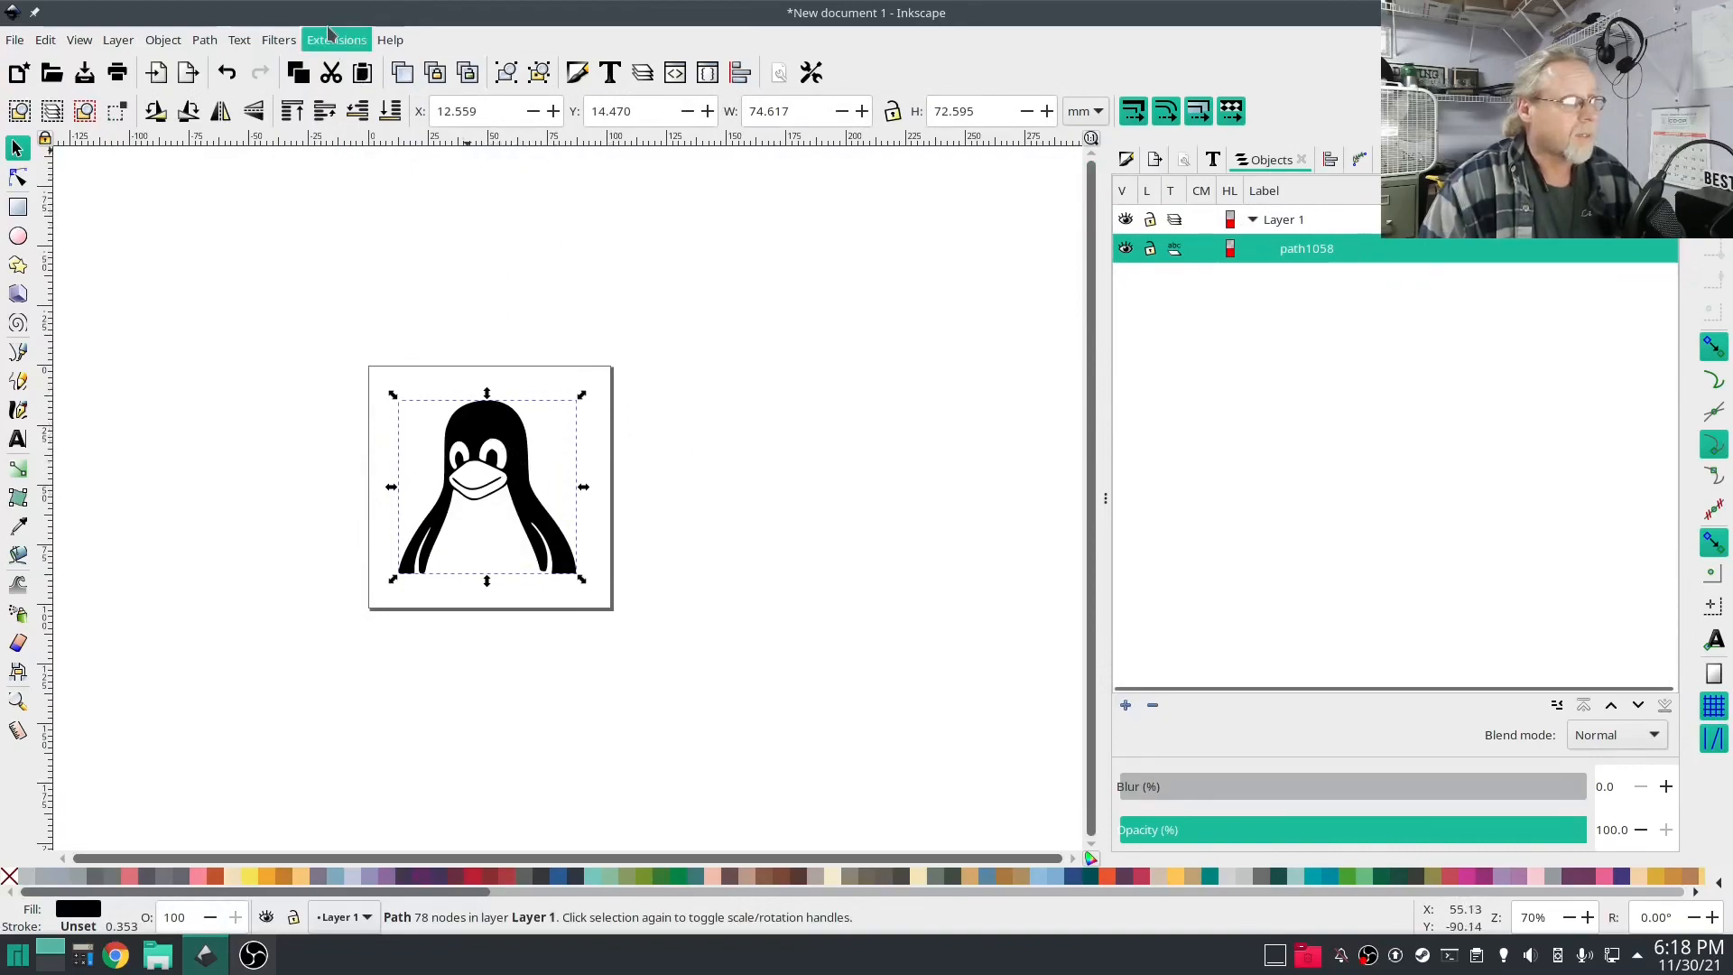
mouse_move(383, 293)
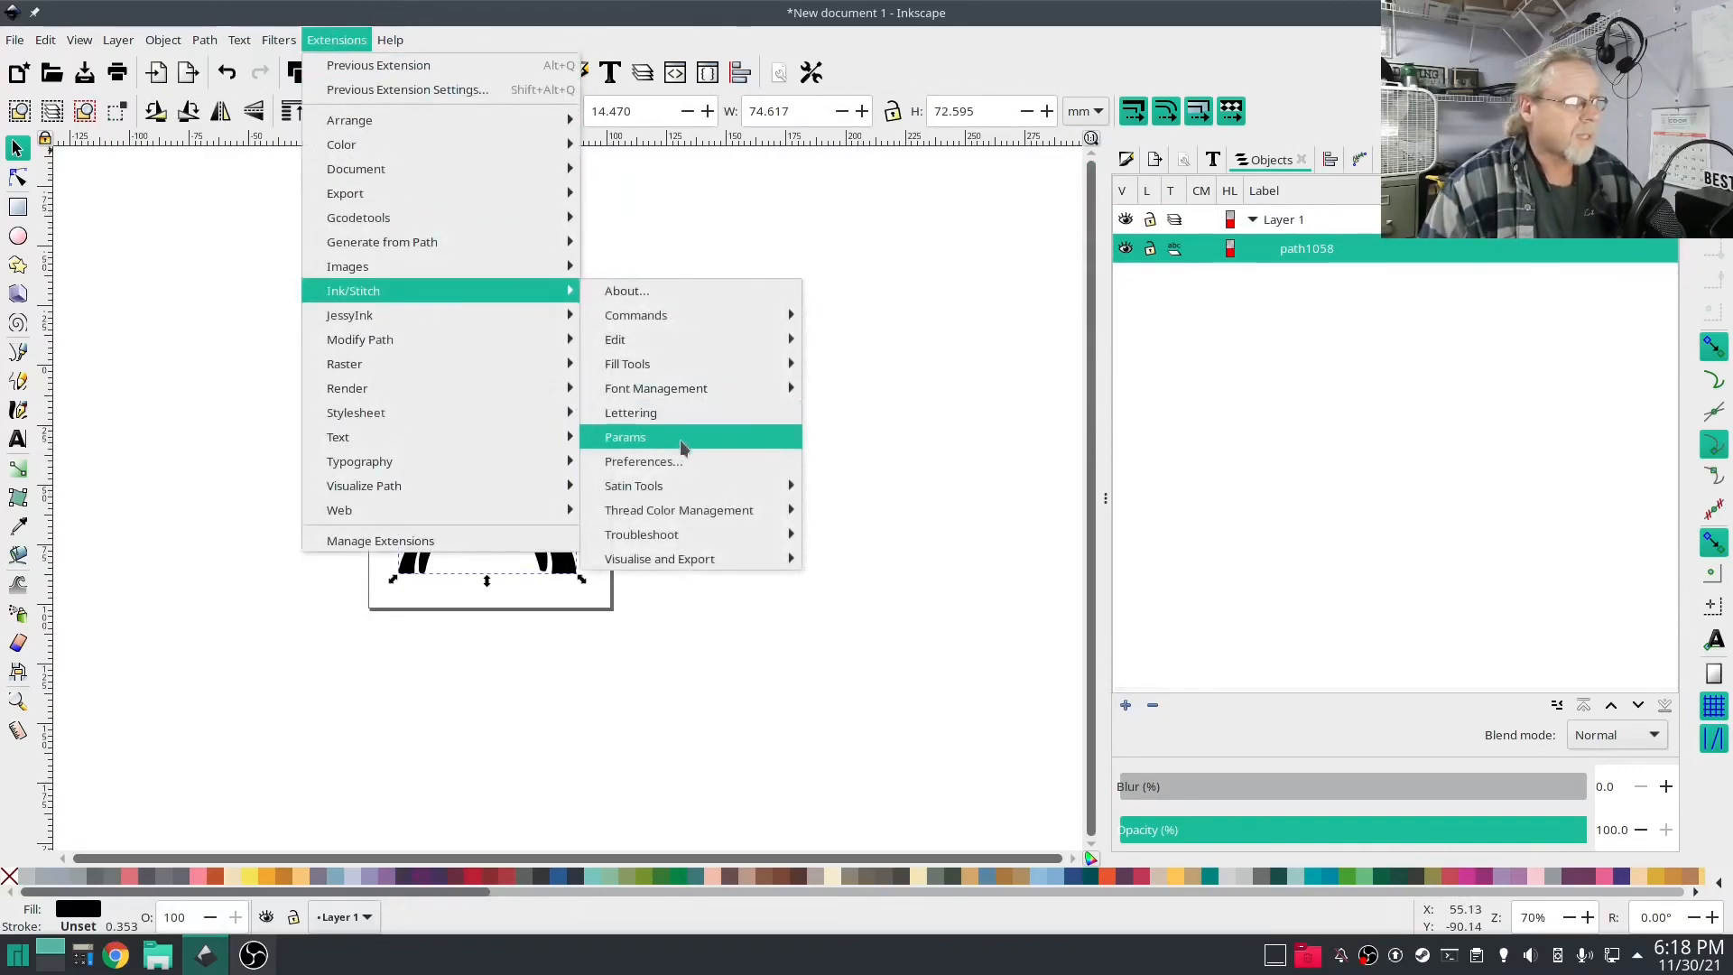
mouse_move(776, 363)
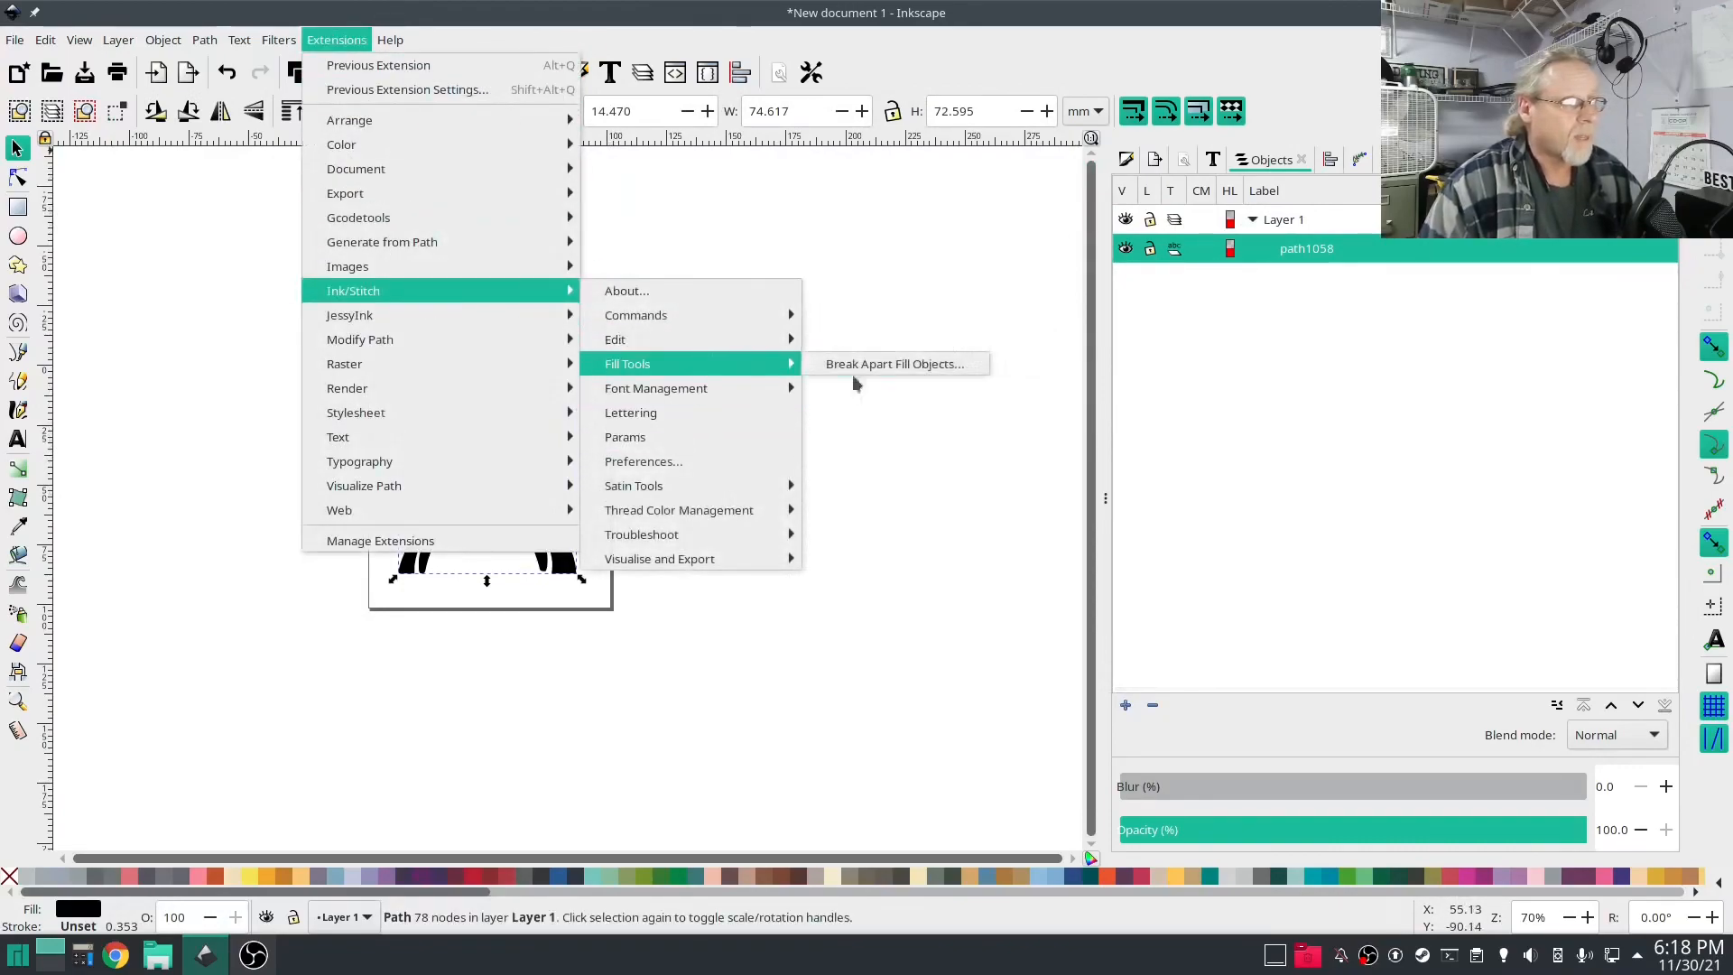
click(931, 364)
click(1053, 556)
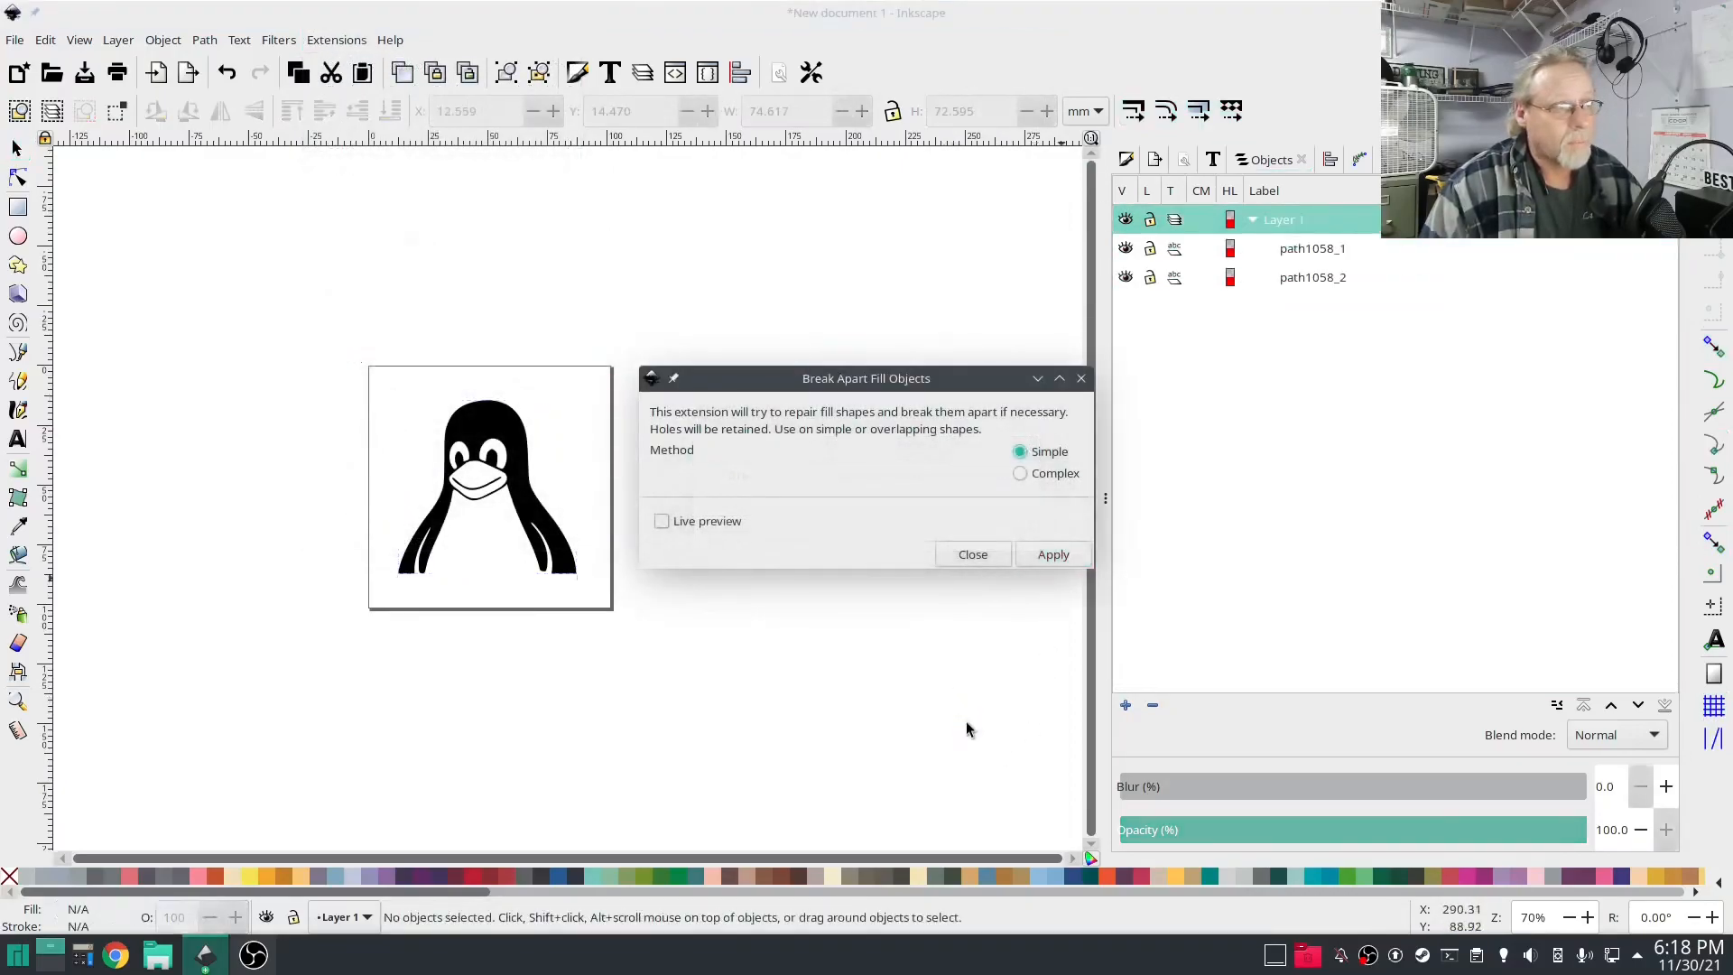
click(972, 554)
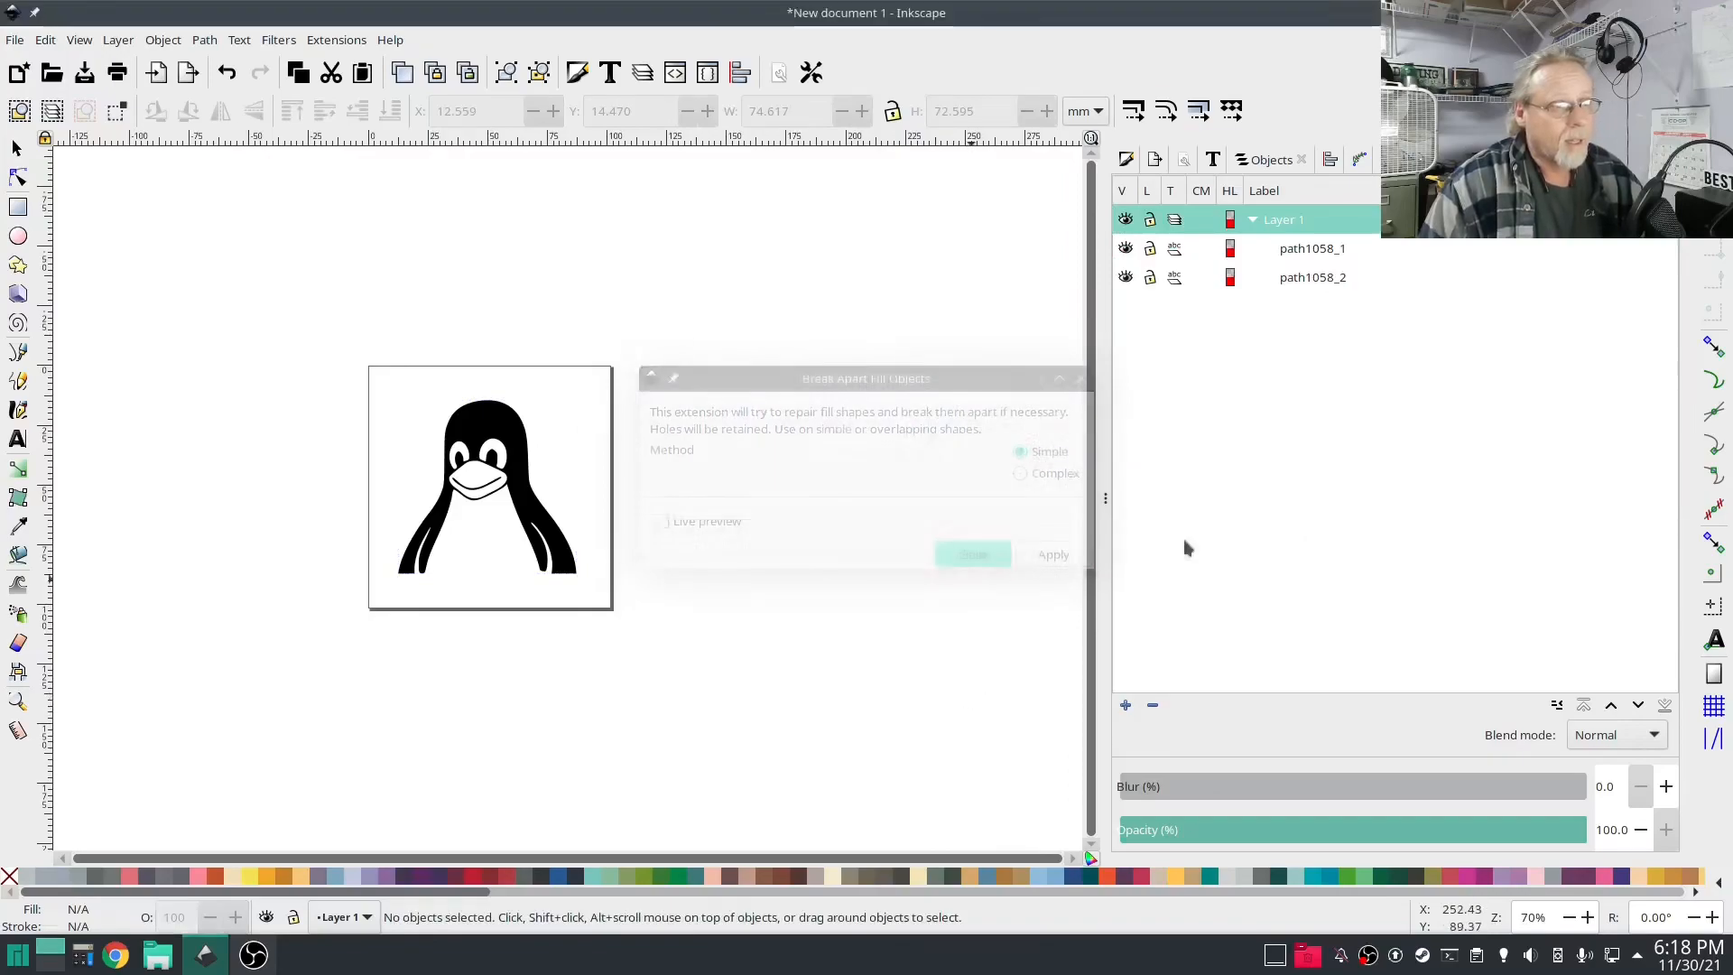
- Select the two broken-apart paths in turn to see which penguin part each one covers
click(1321, 250)
click(1308, 278)
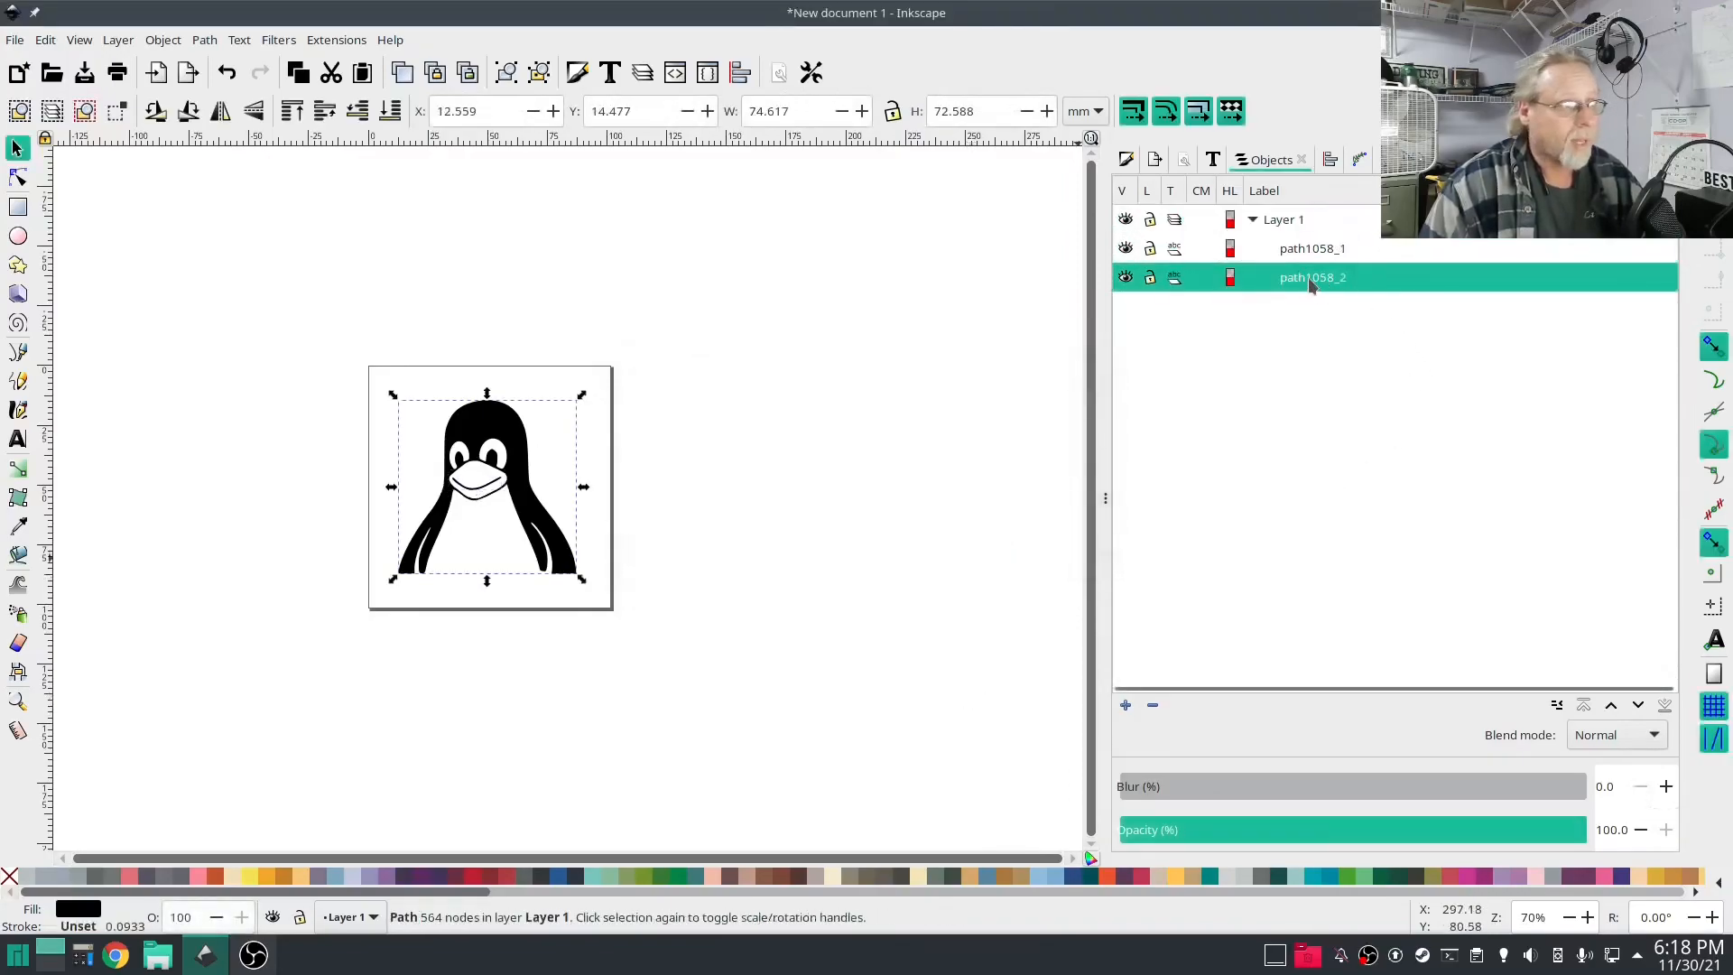
click(1317, 251)
click(1320, 271)
click(1299, 219)
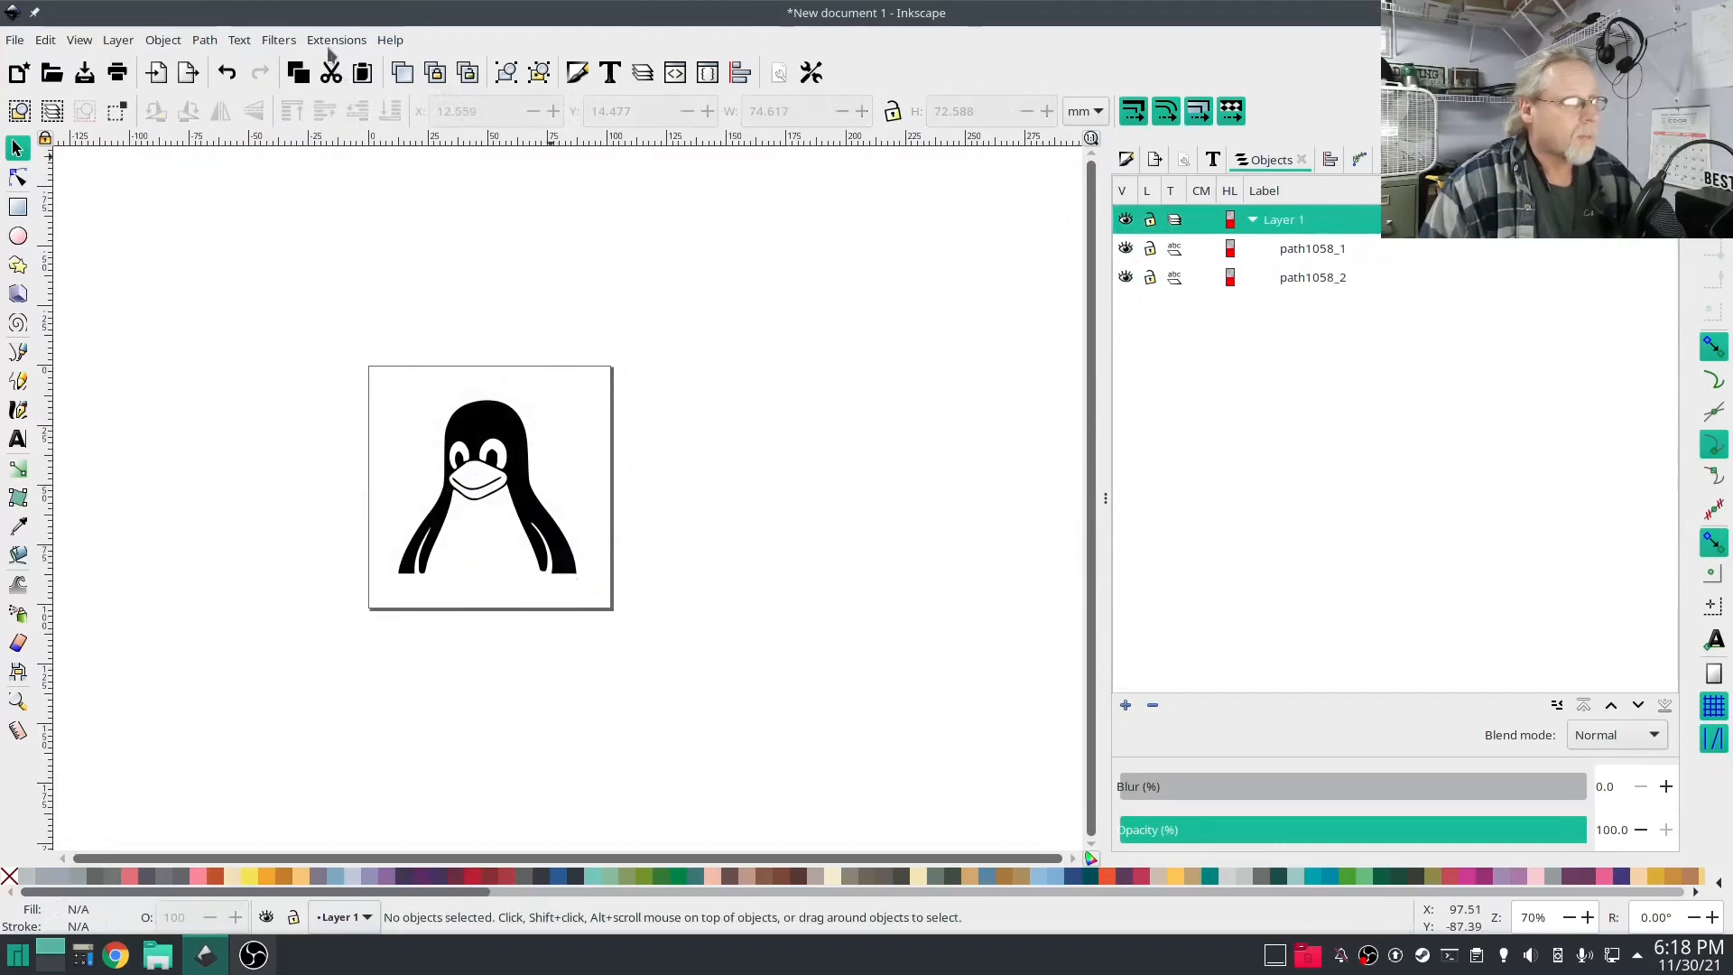
- Run the Ink/Stitch troubleshoot check on the penguin shapes and dismiss the report
click(335, 39)
mouse_move(542, 290)
mouse_move(658, 483)
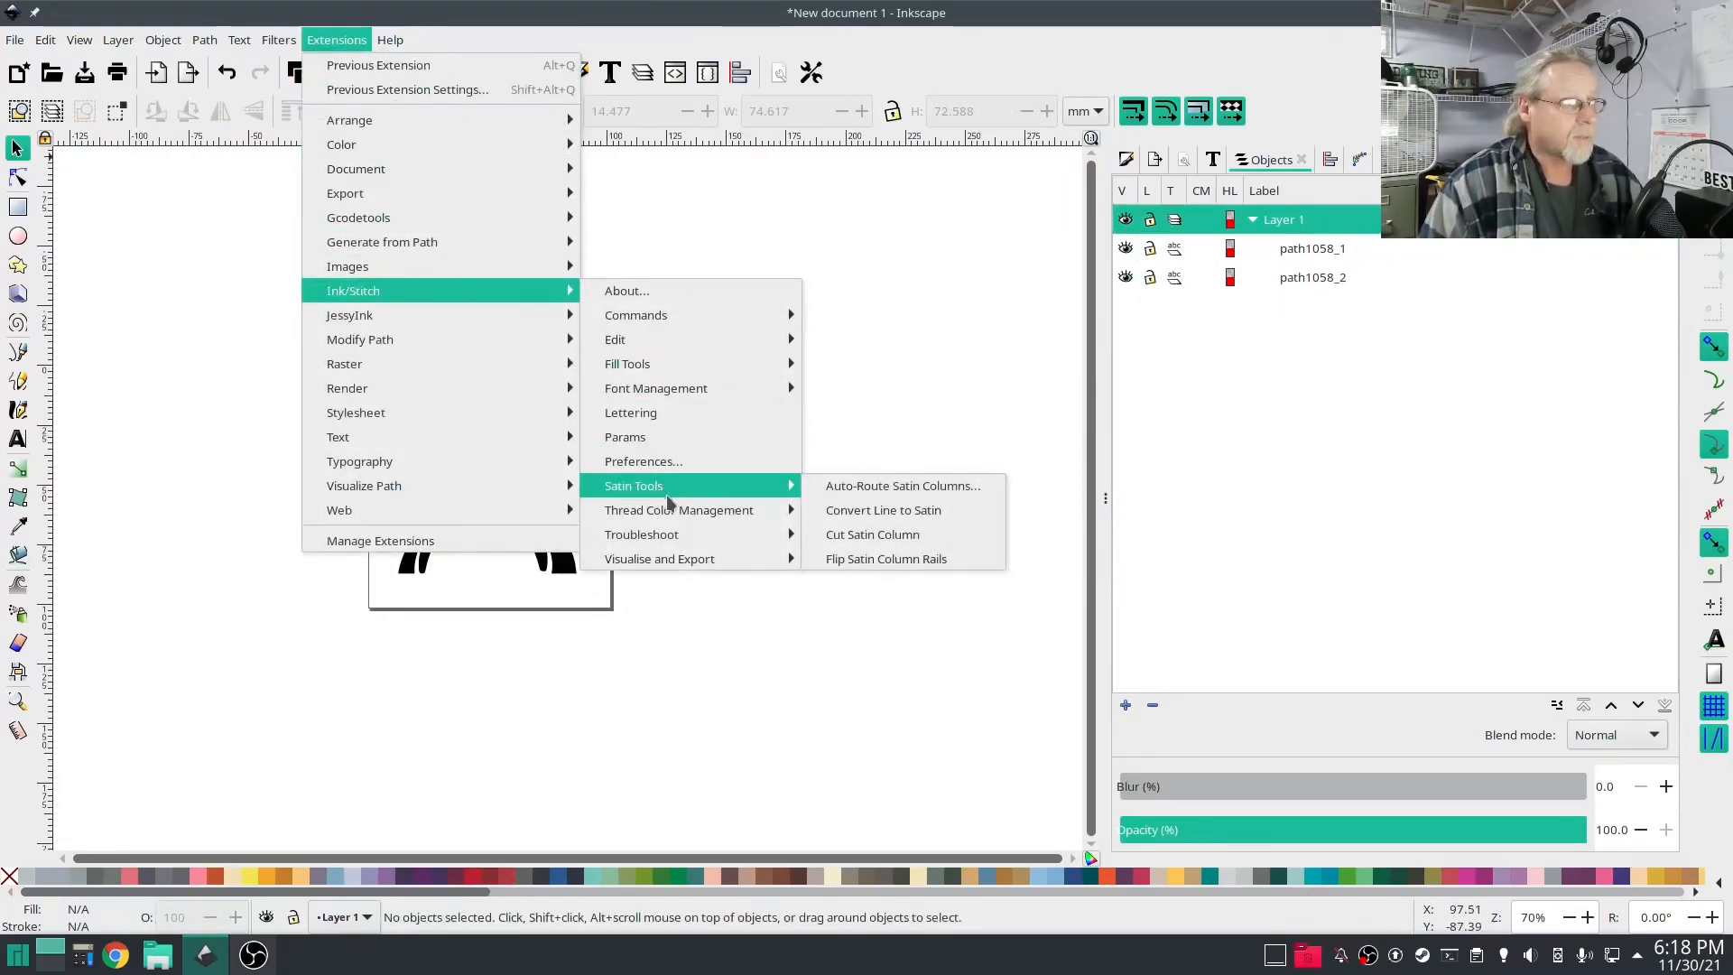
mouse_move(659, 534)
click(889, 583)
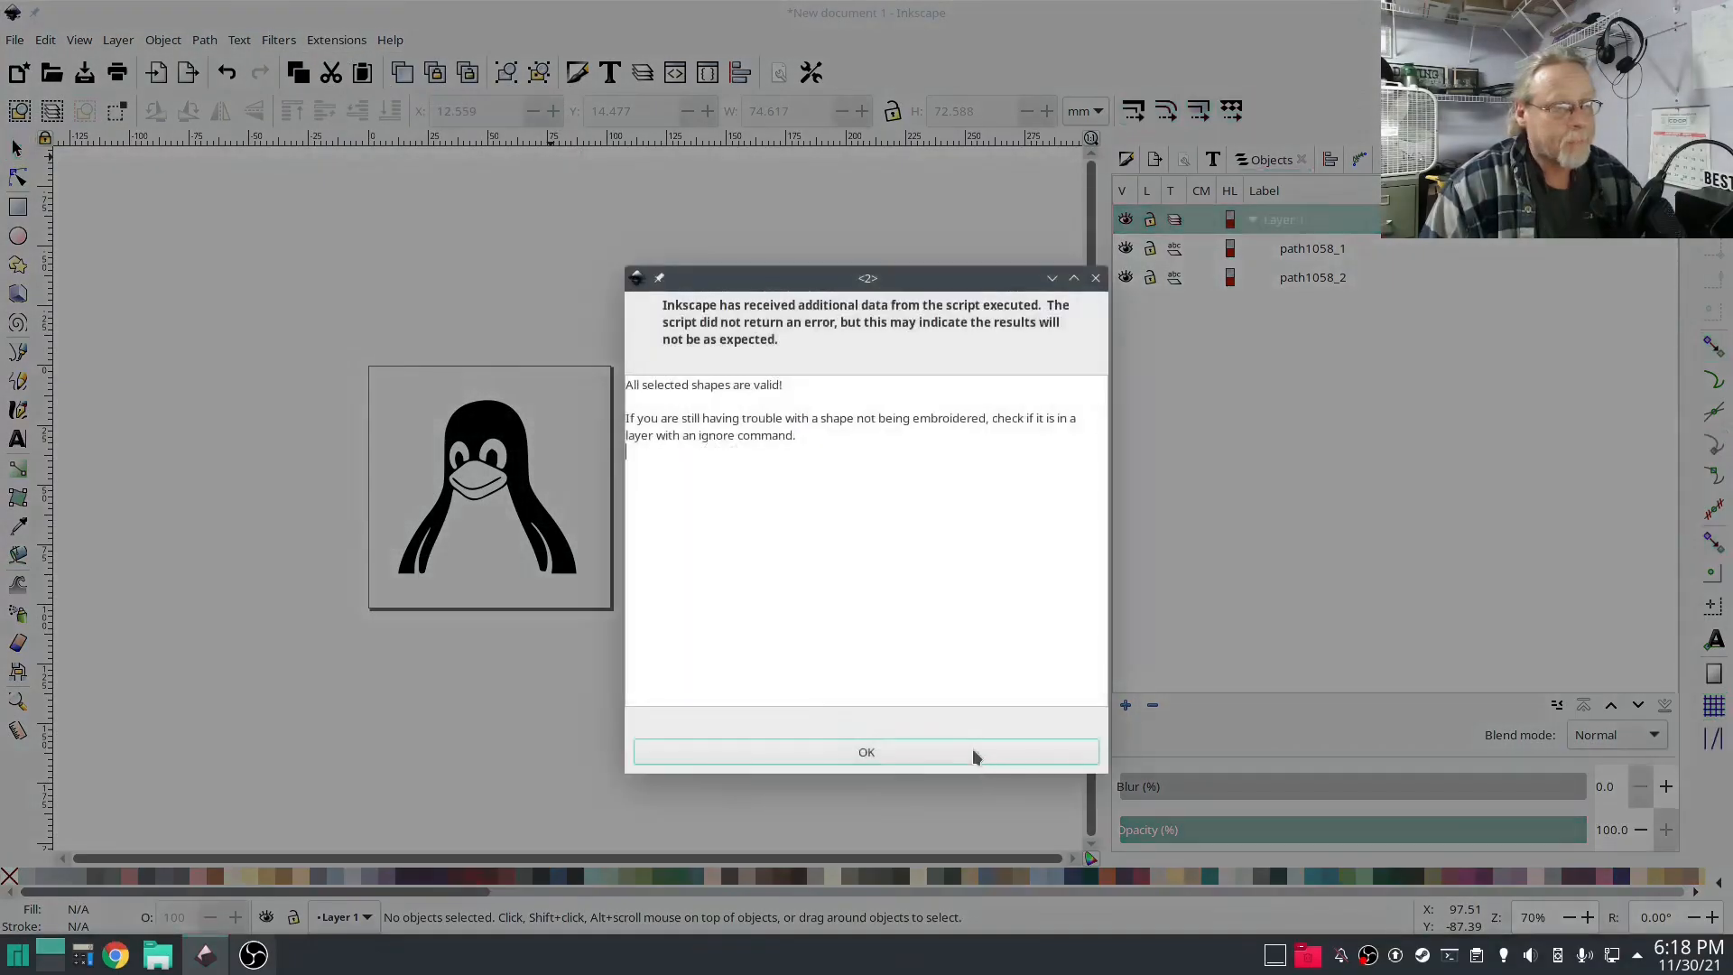
click(860, 749)
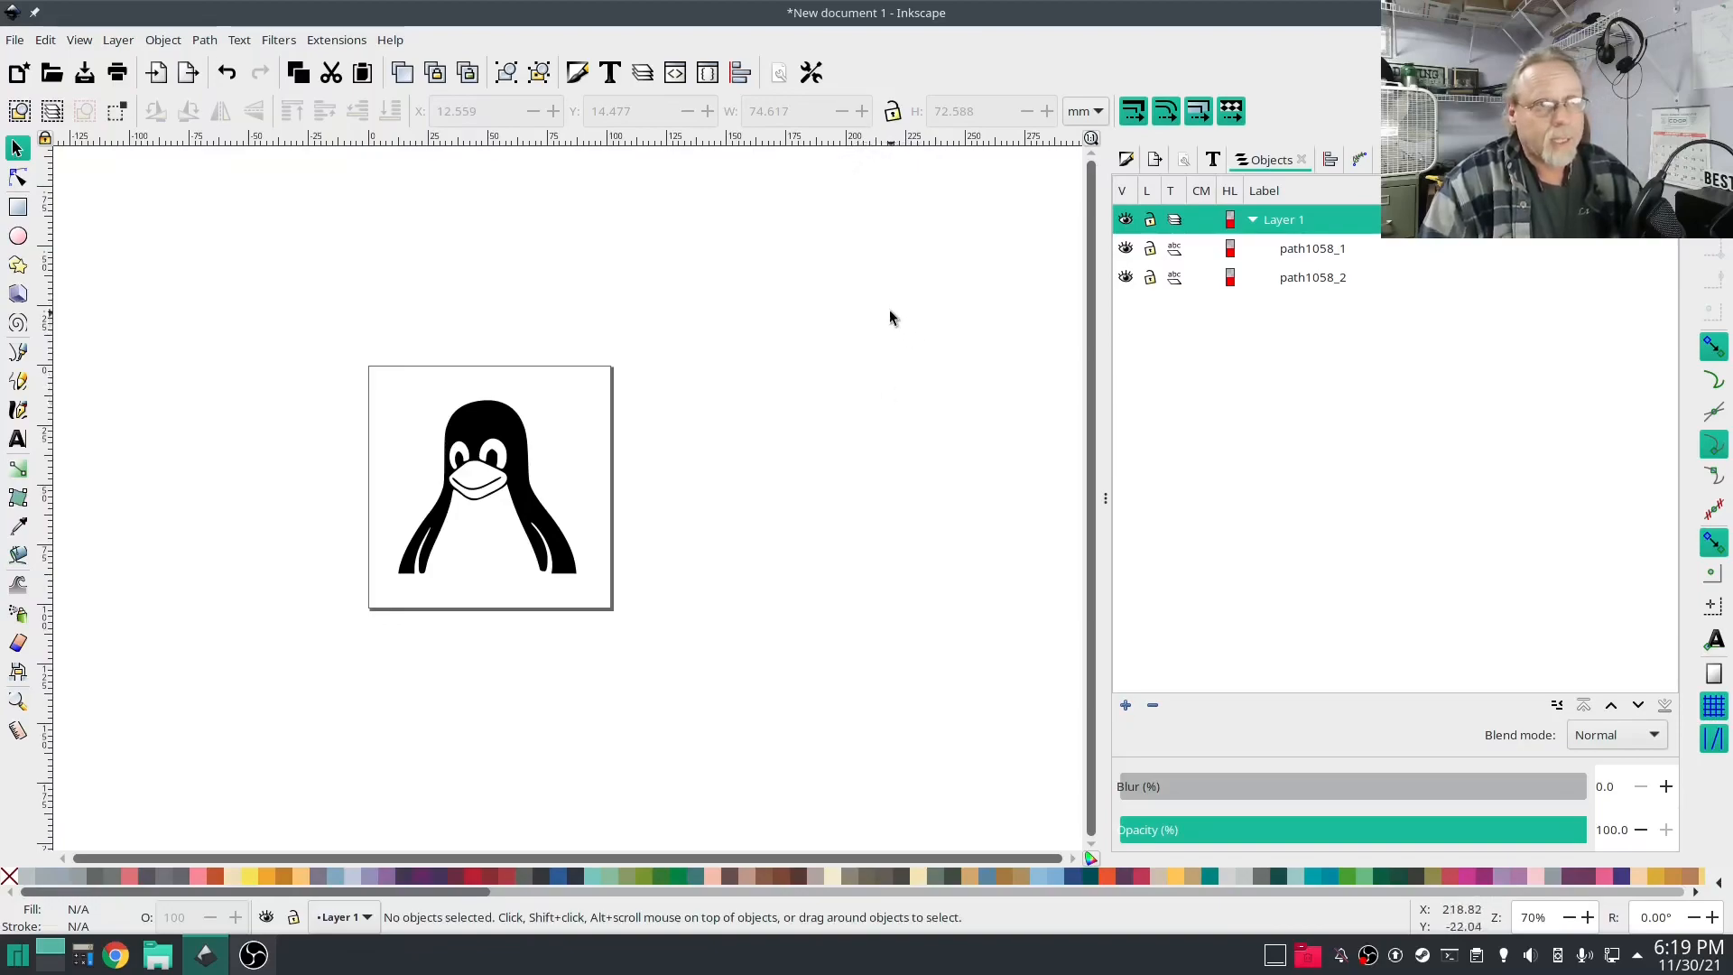
- Compare what the Layers list and the Objects list show for the document, ending on the Objects list
click(117, 41)
click(140, 66)
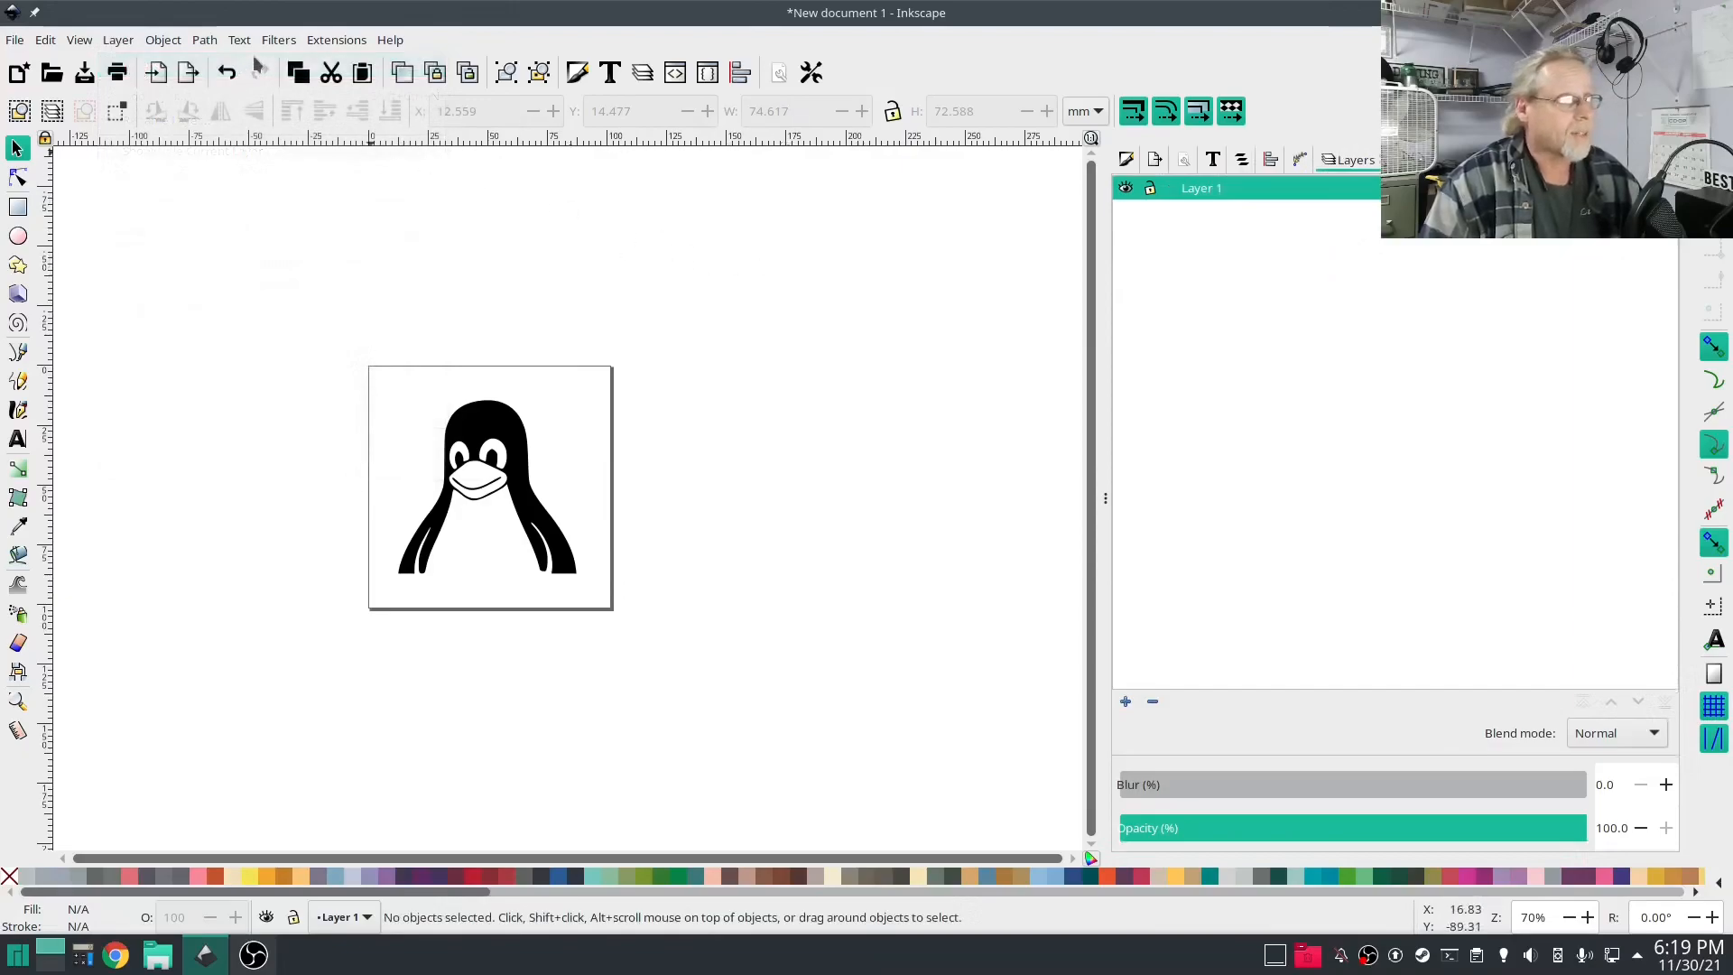
click(161, 42)
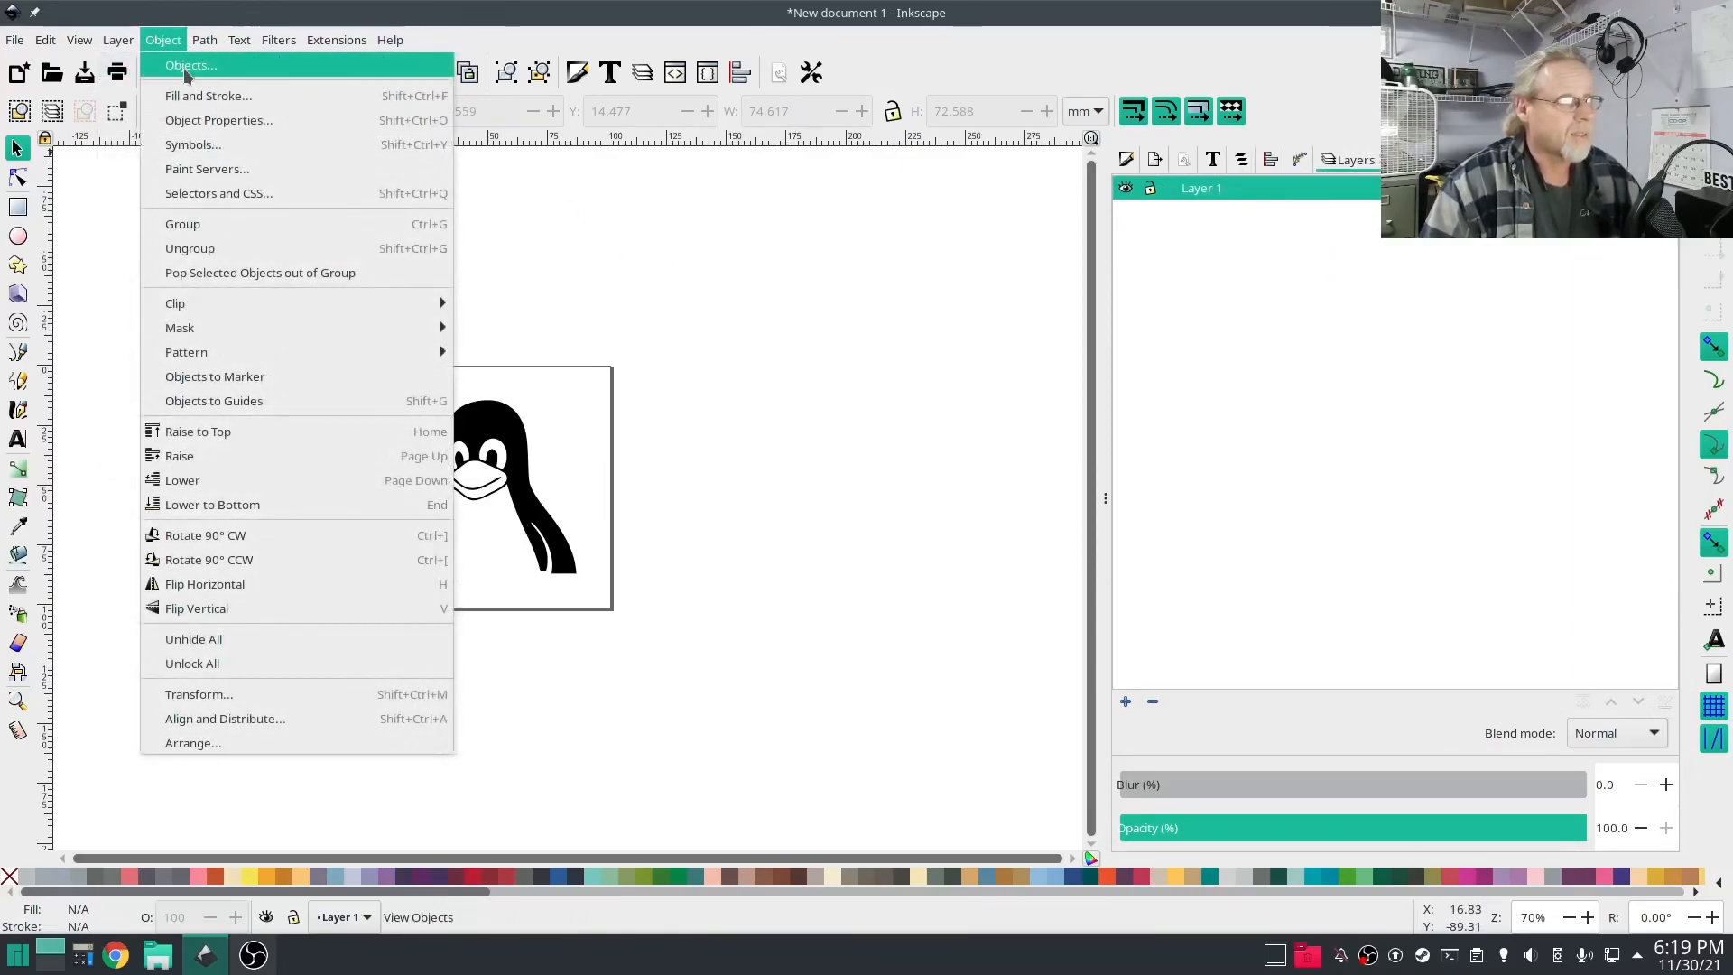
click(187, 67)
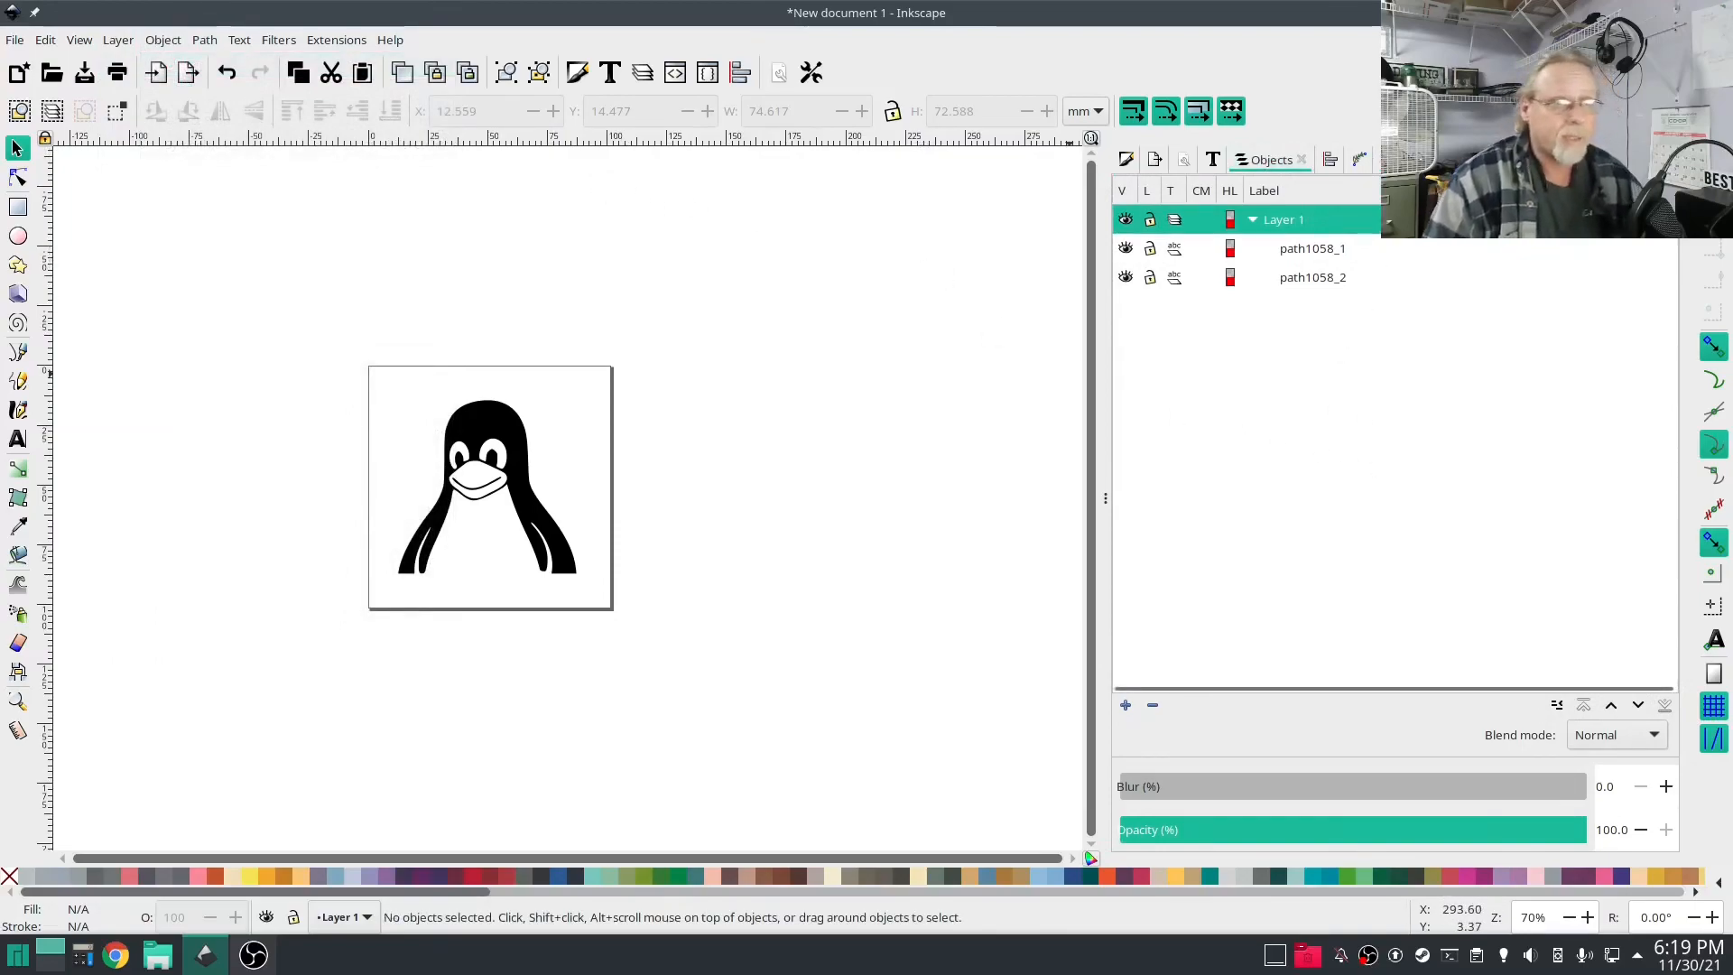
key(ctrl+shift+l)
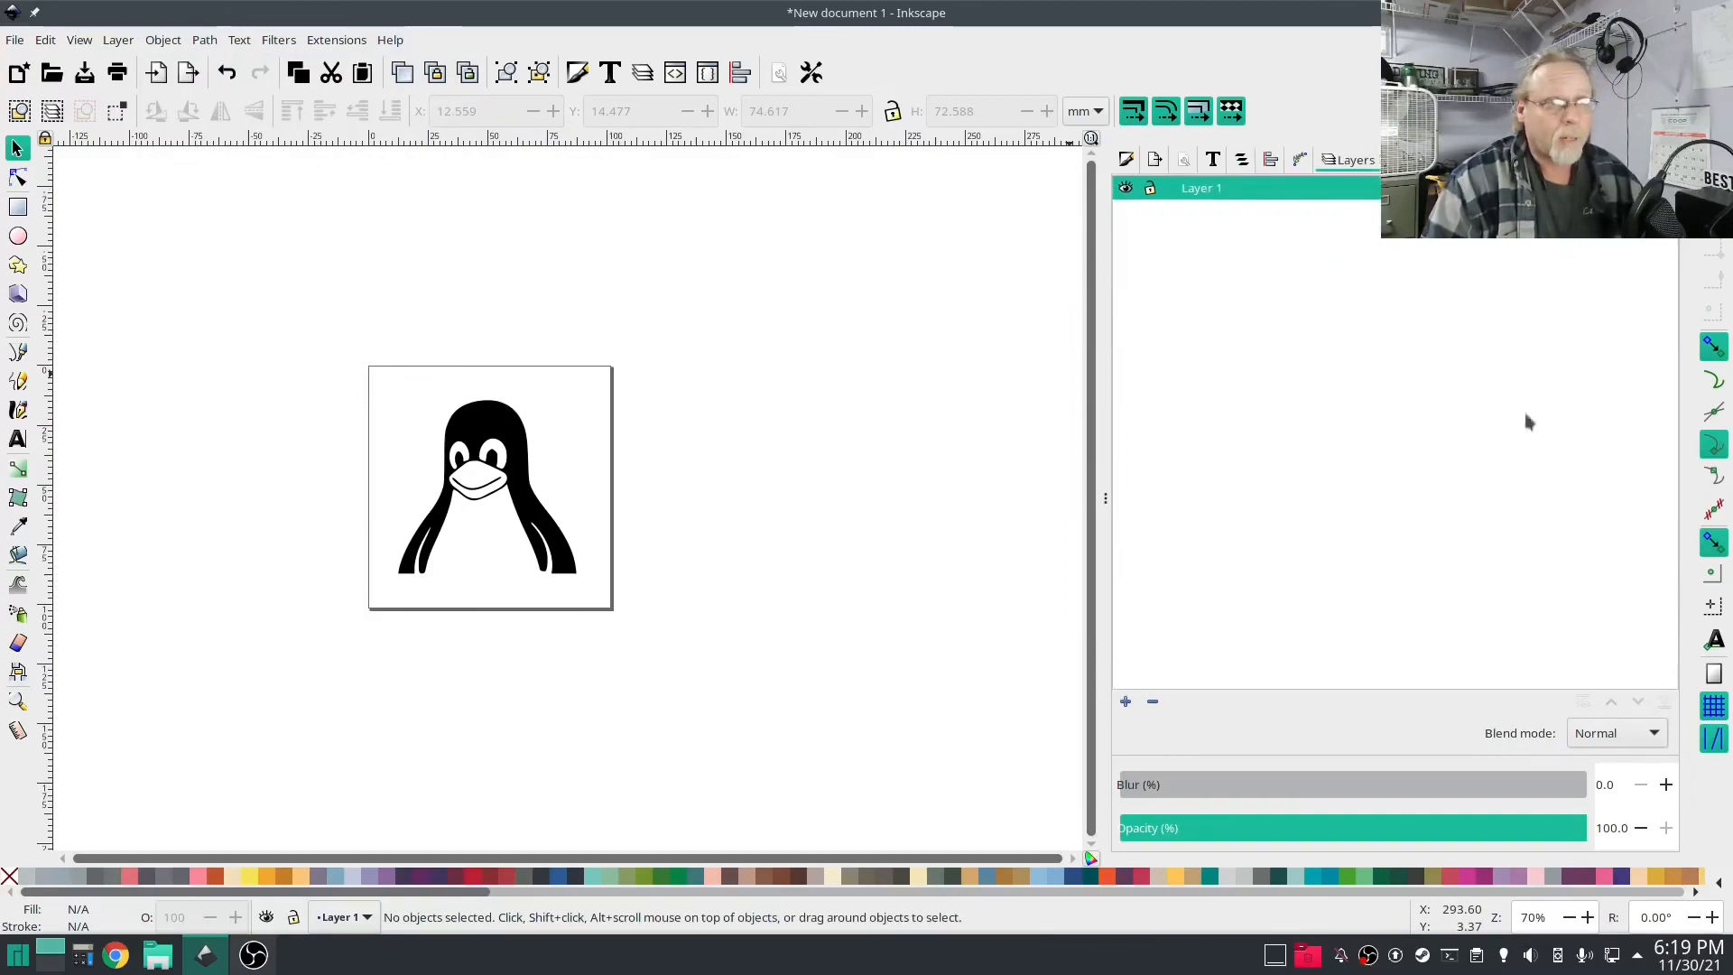
click(1299, 160)
click(1242, 160)
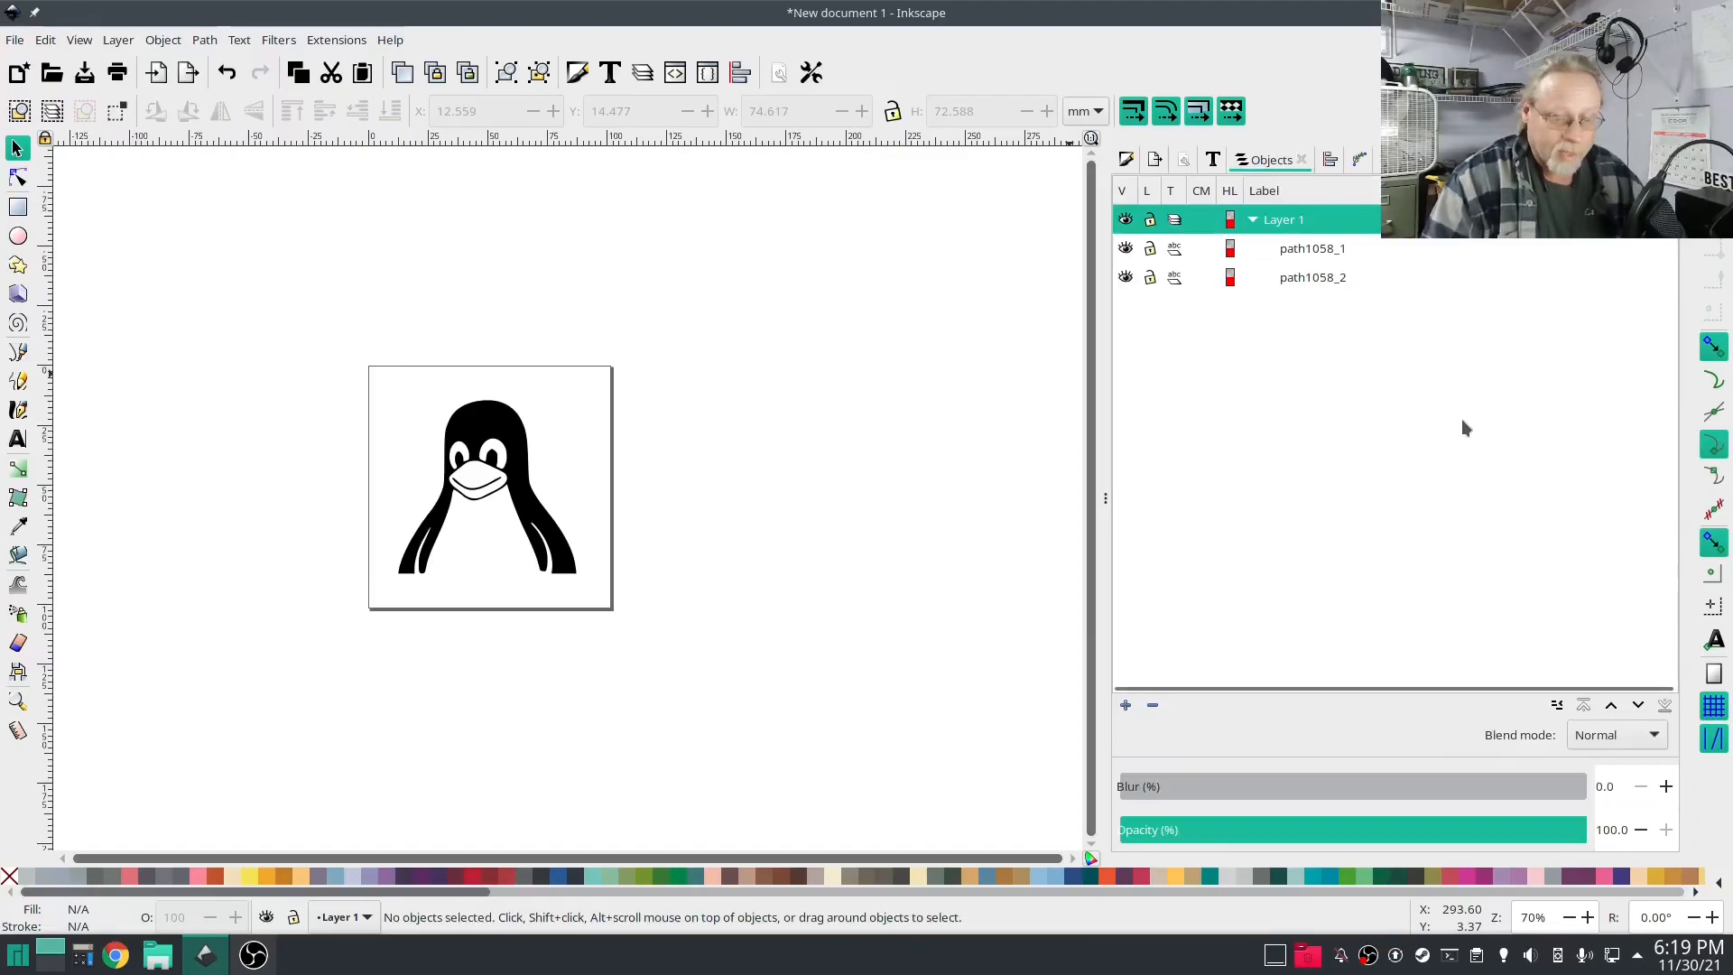
- Highlight path1058_1 and path1058_2 alternately, return to Layer 1 and bring up the Objects list again
click(1307, 247)
click(1311, 275)
click(1311, 251)
click(1308, 274)
click(1282, 221)
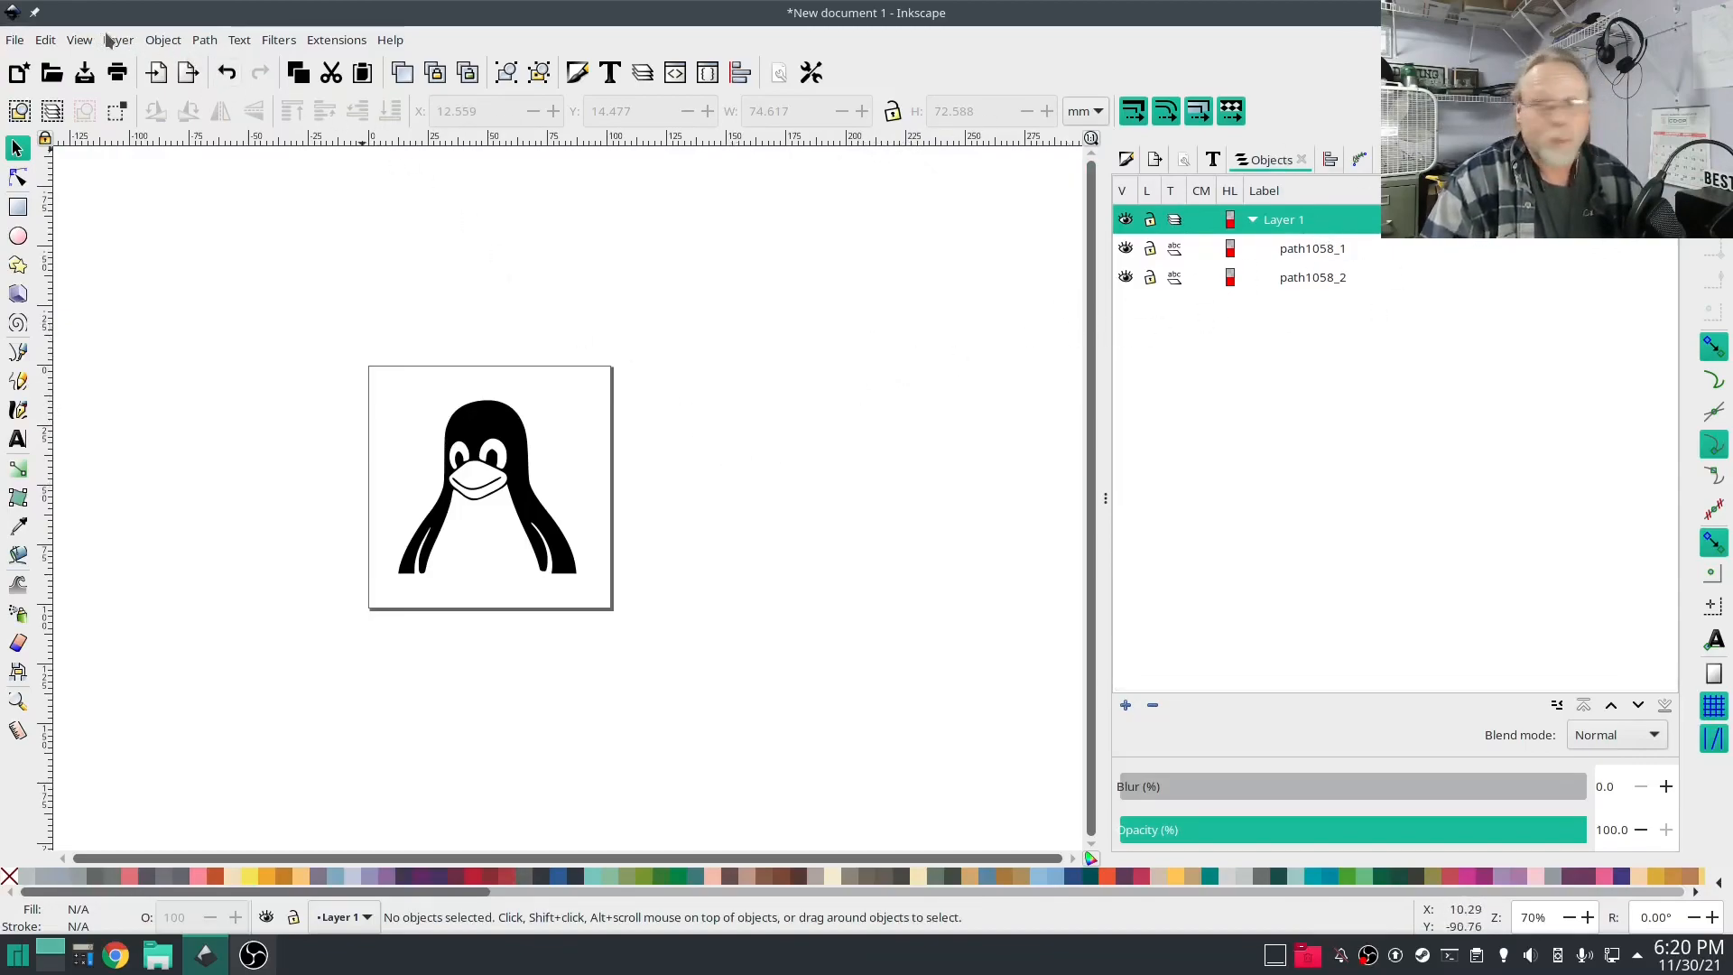
click(164, 42)
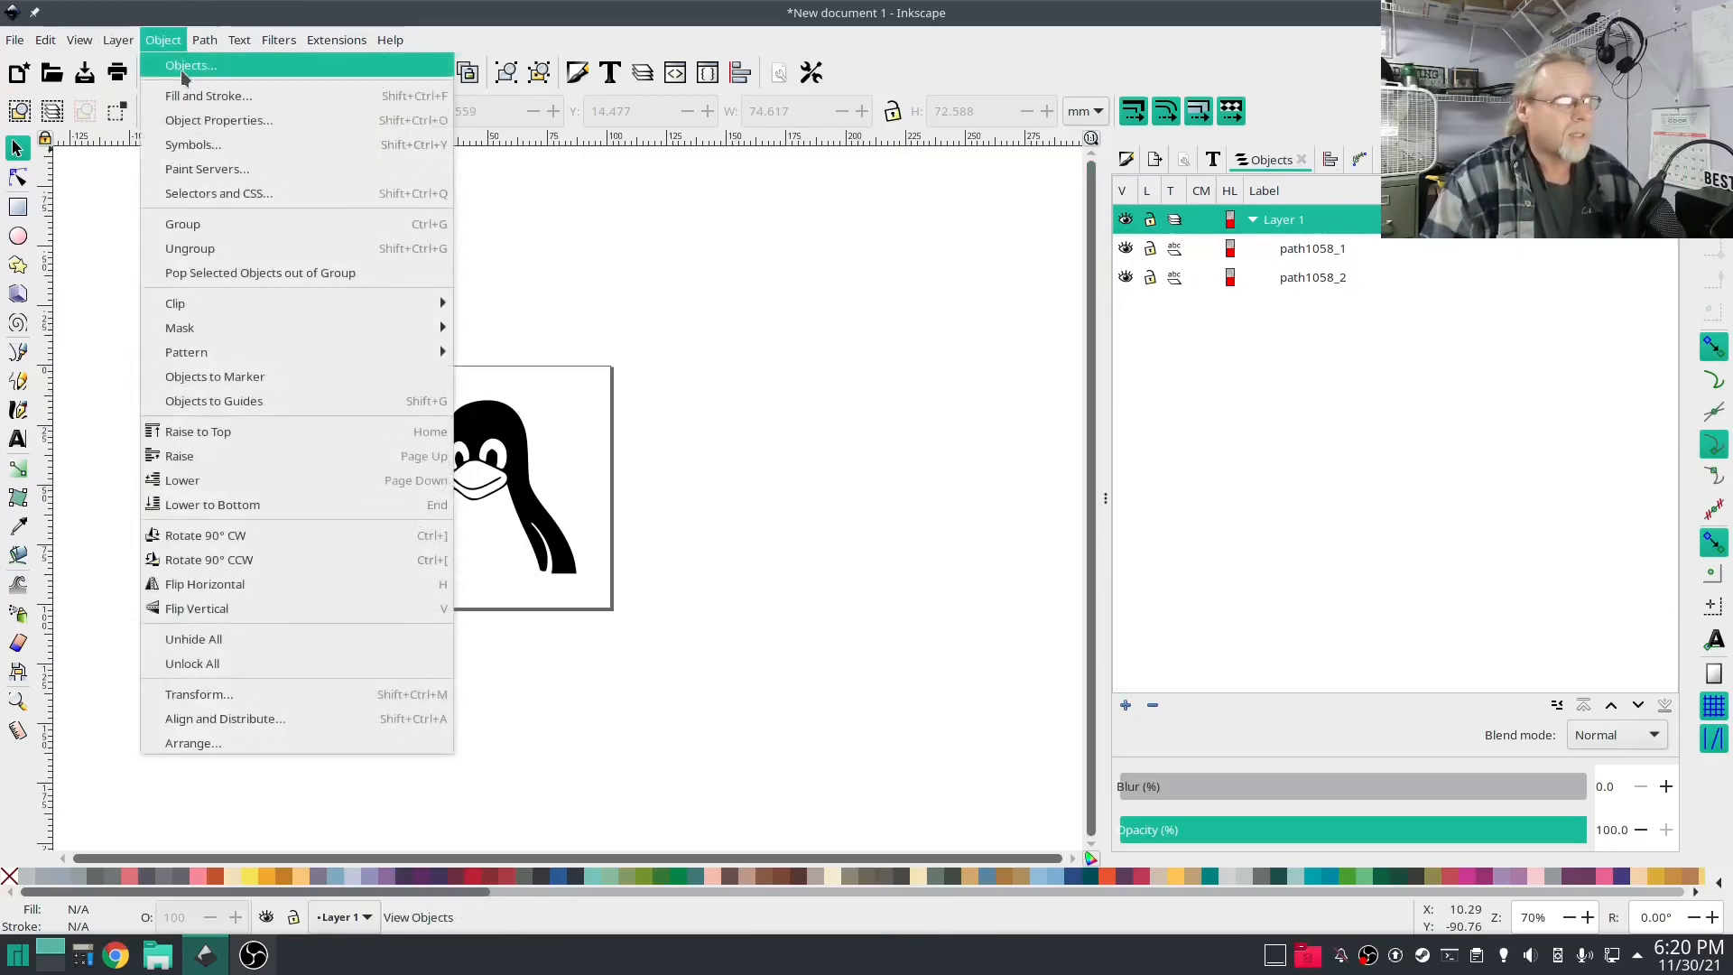
click(181, 67)
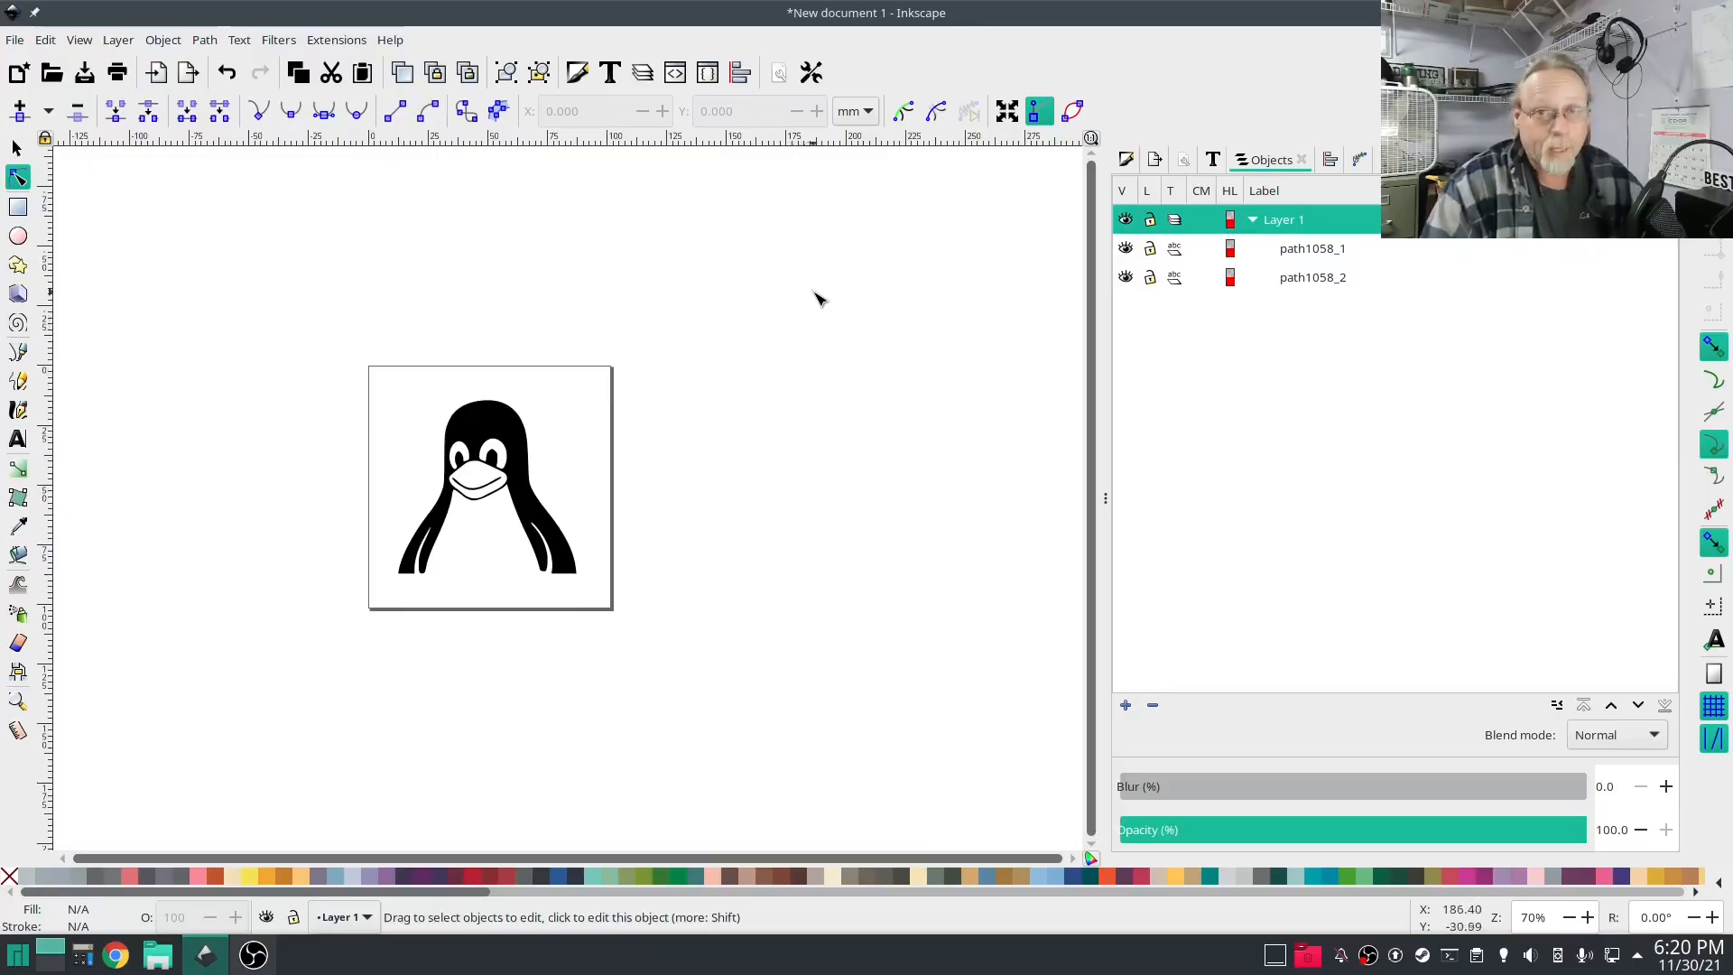
- Display the nodes of the penguin's main body path and examine their density up close
ctrl+scroll(478, 466, up, 2)
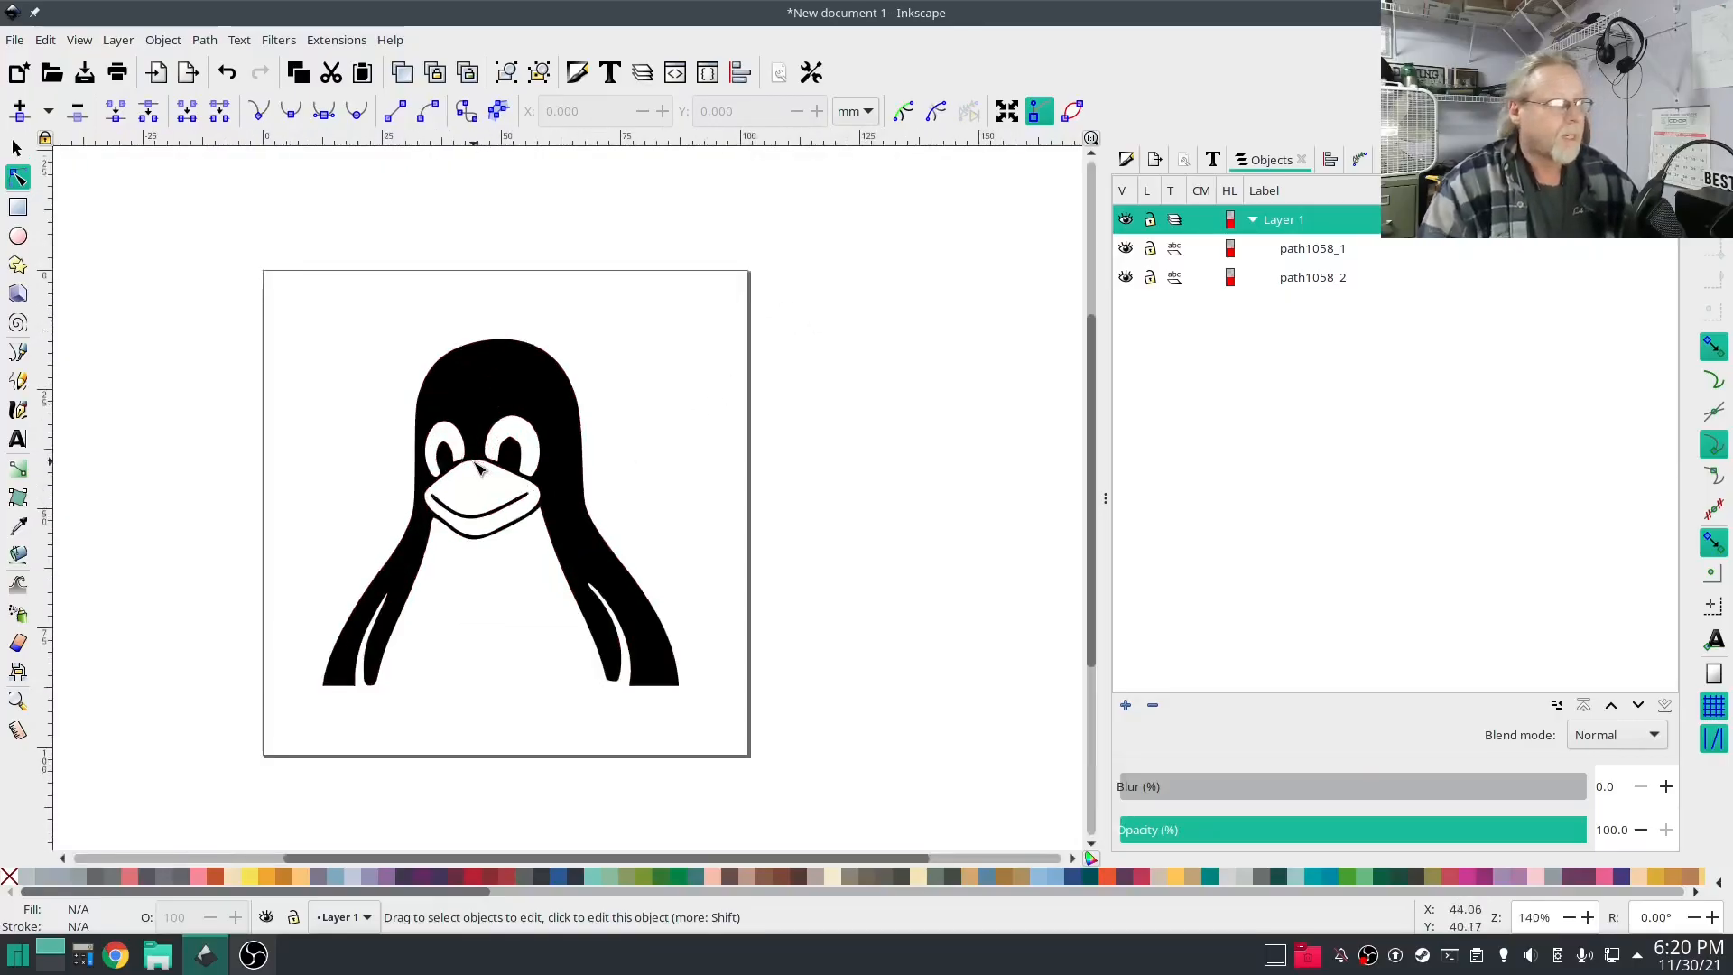
click(506, 395)
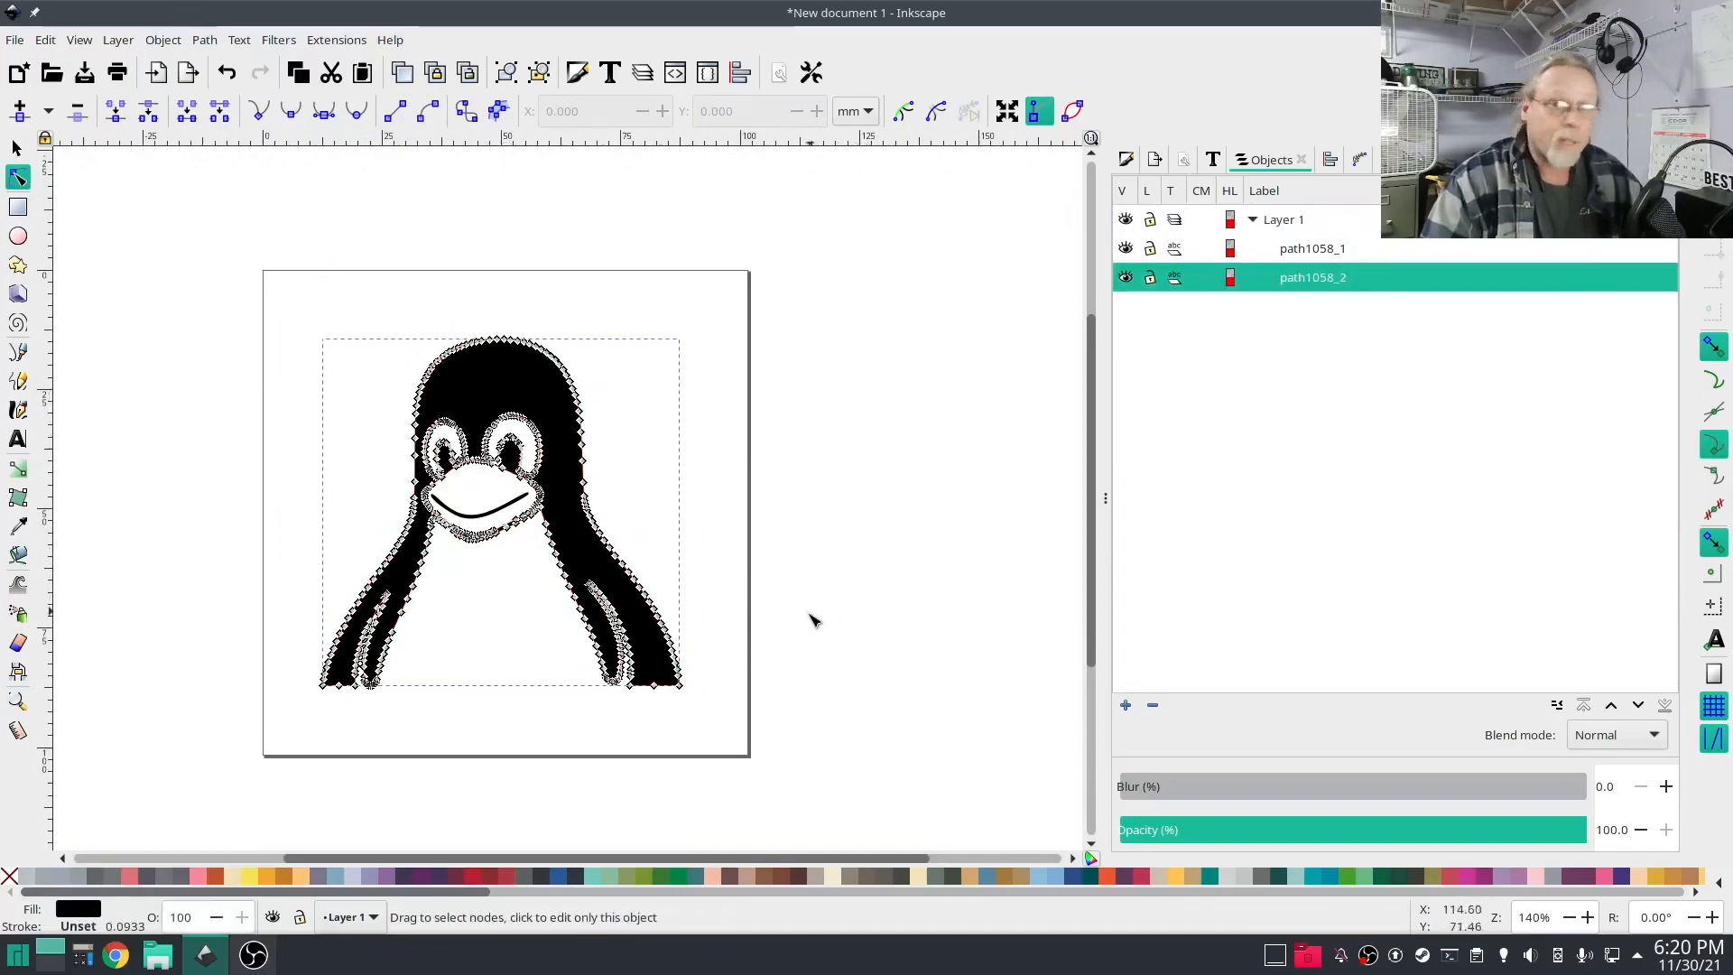
ctrl+scroll(643, 548, up, 2)
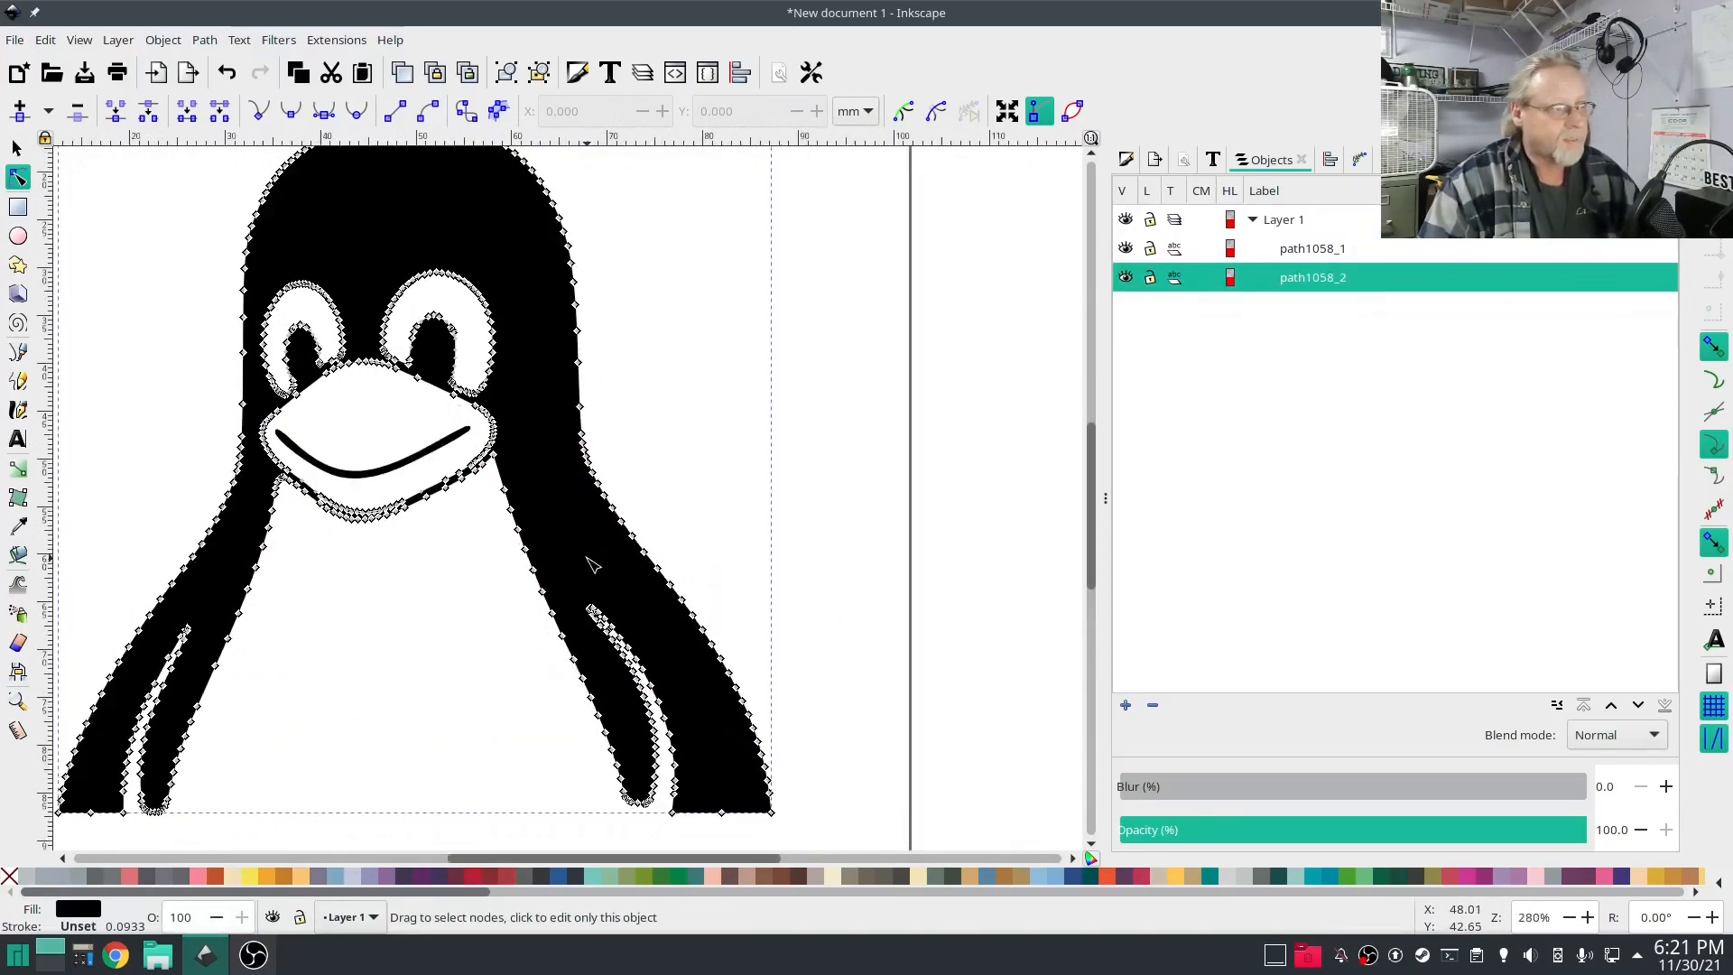
- Simplify the penguin's main body path to reduce its nodes
ctrl+scroll(591, 564, down, 1)
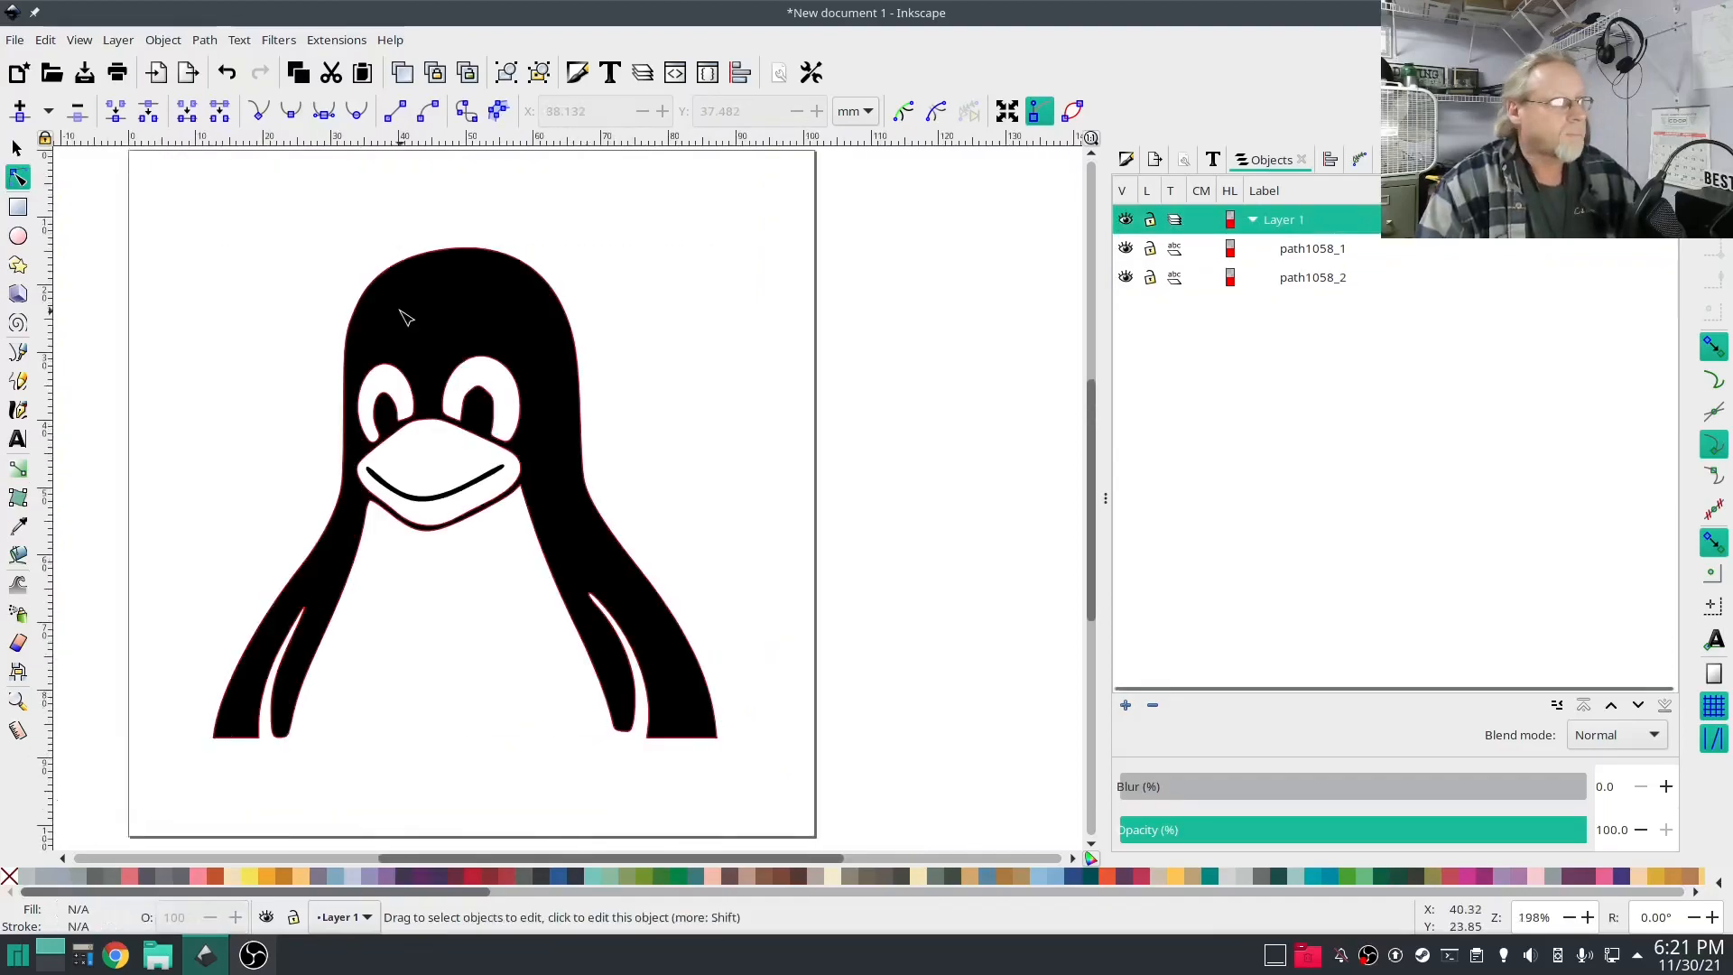
click(405, 315)
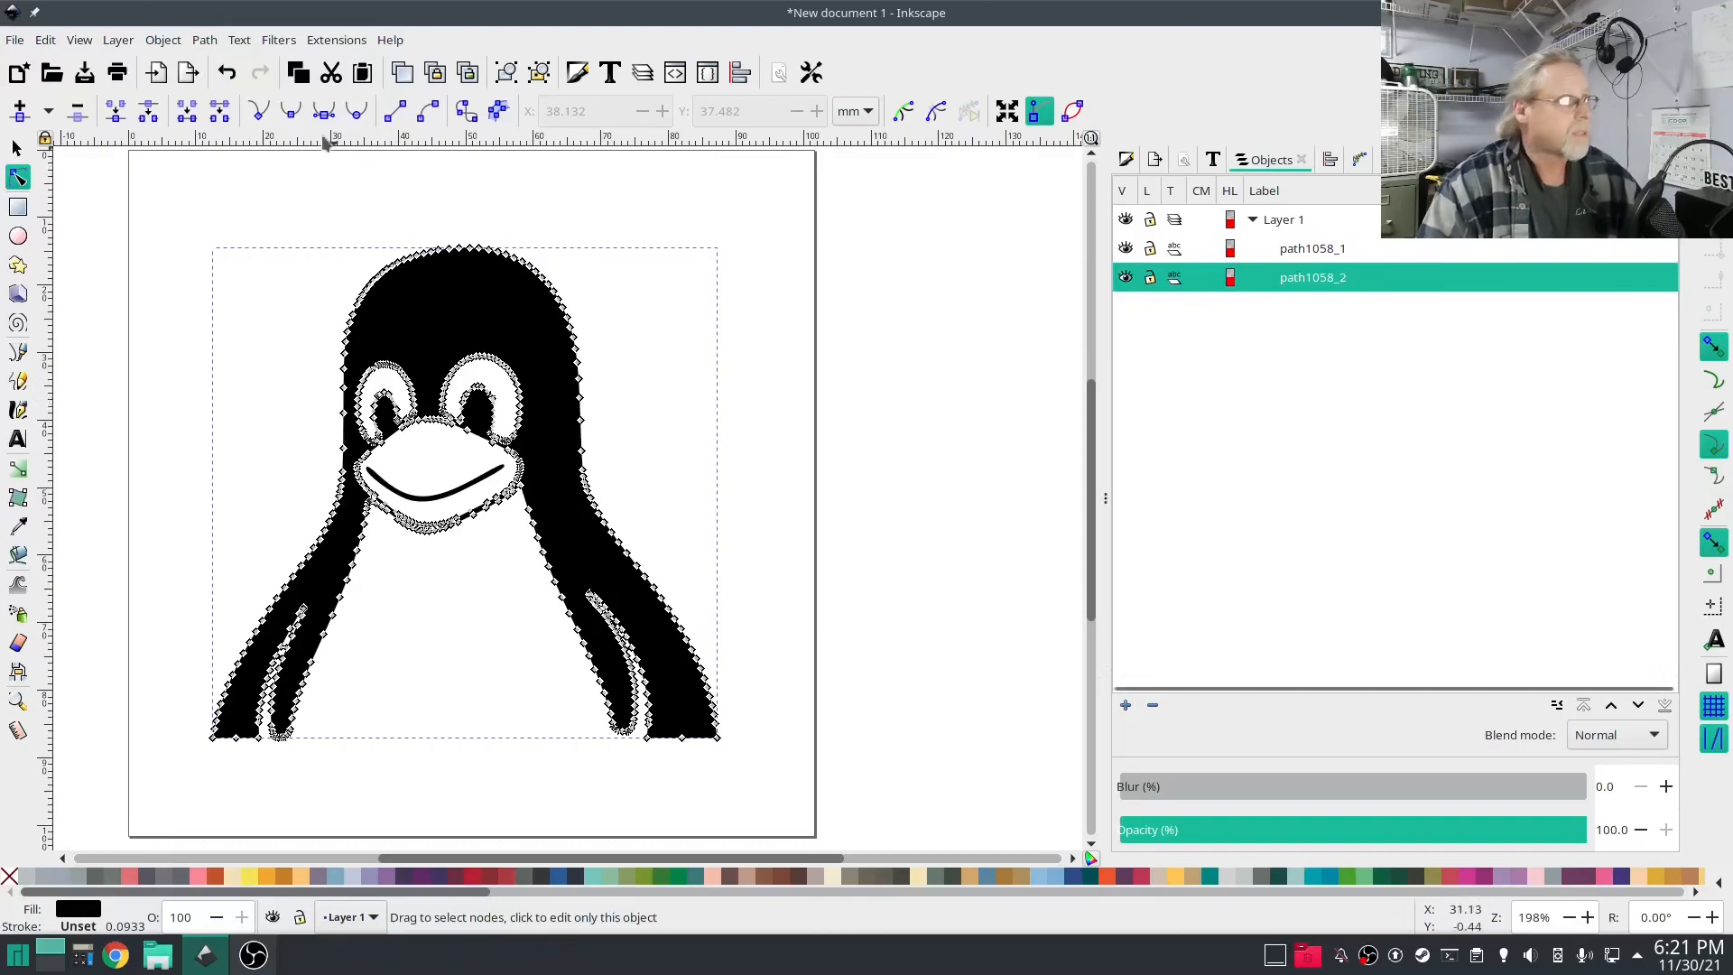
click(203, 41)
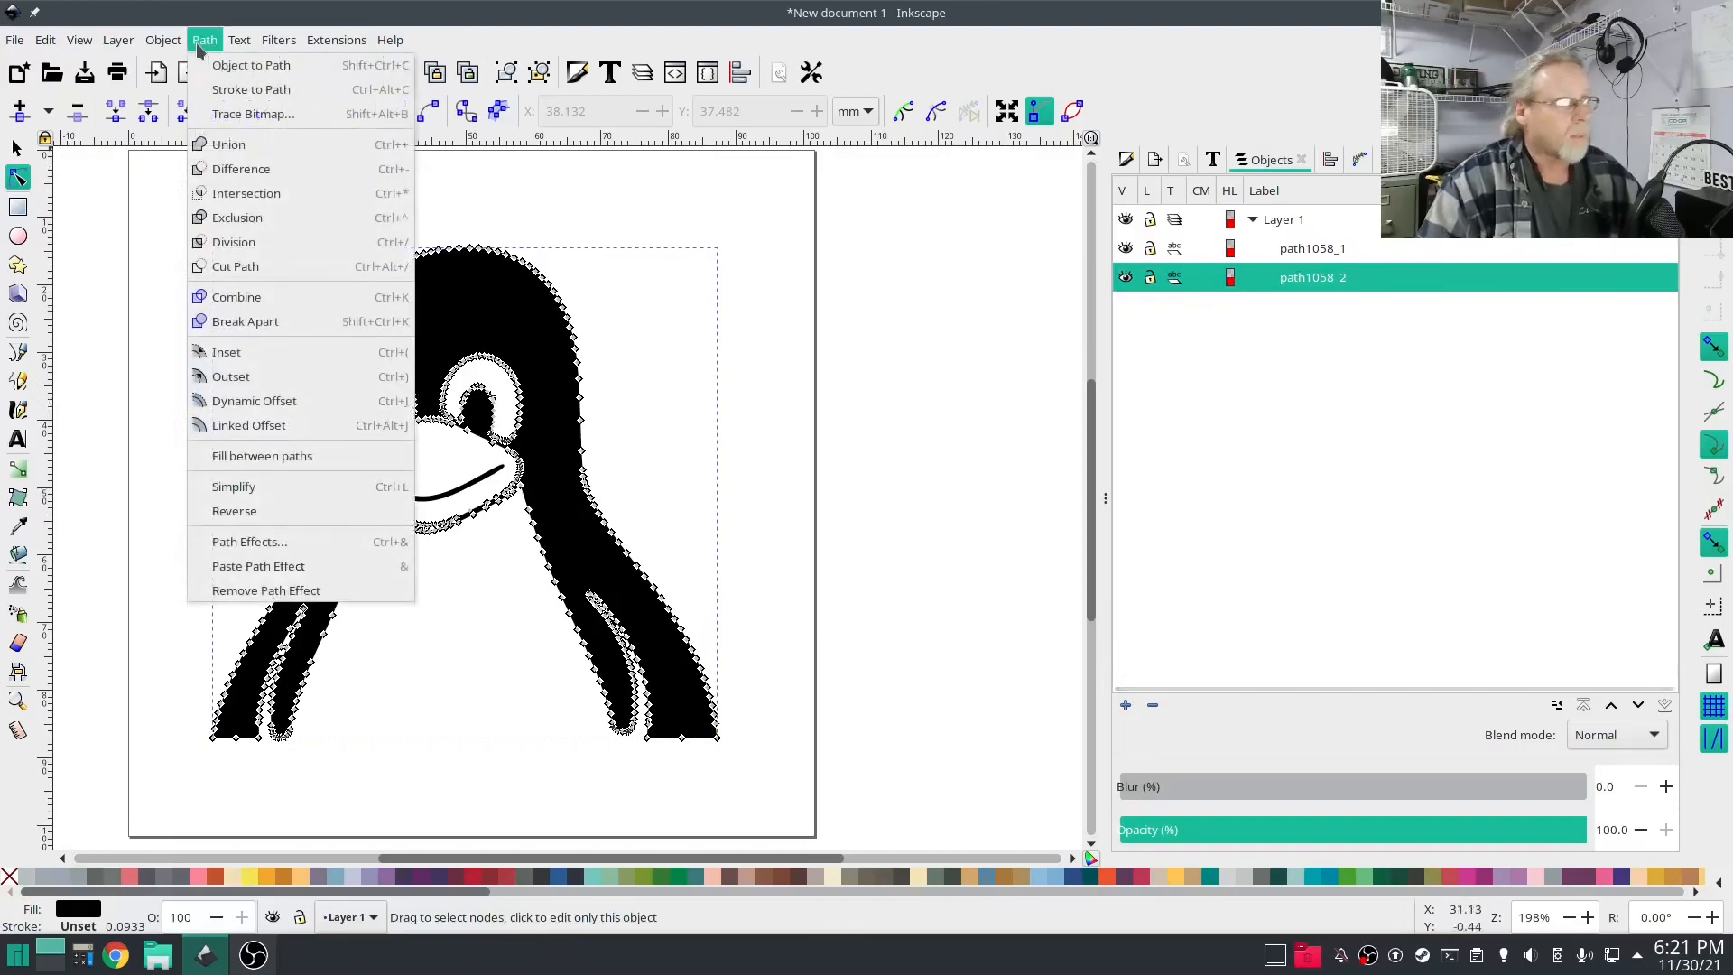
click(256, 490)
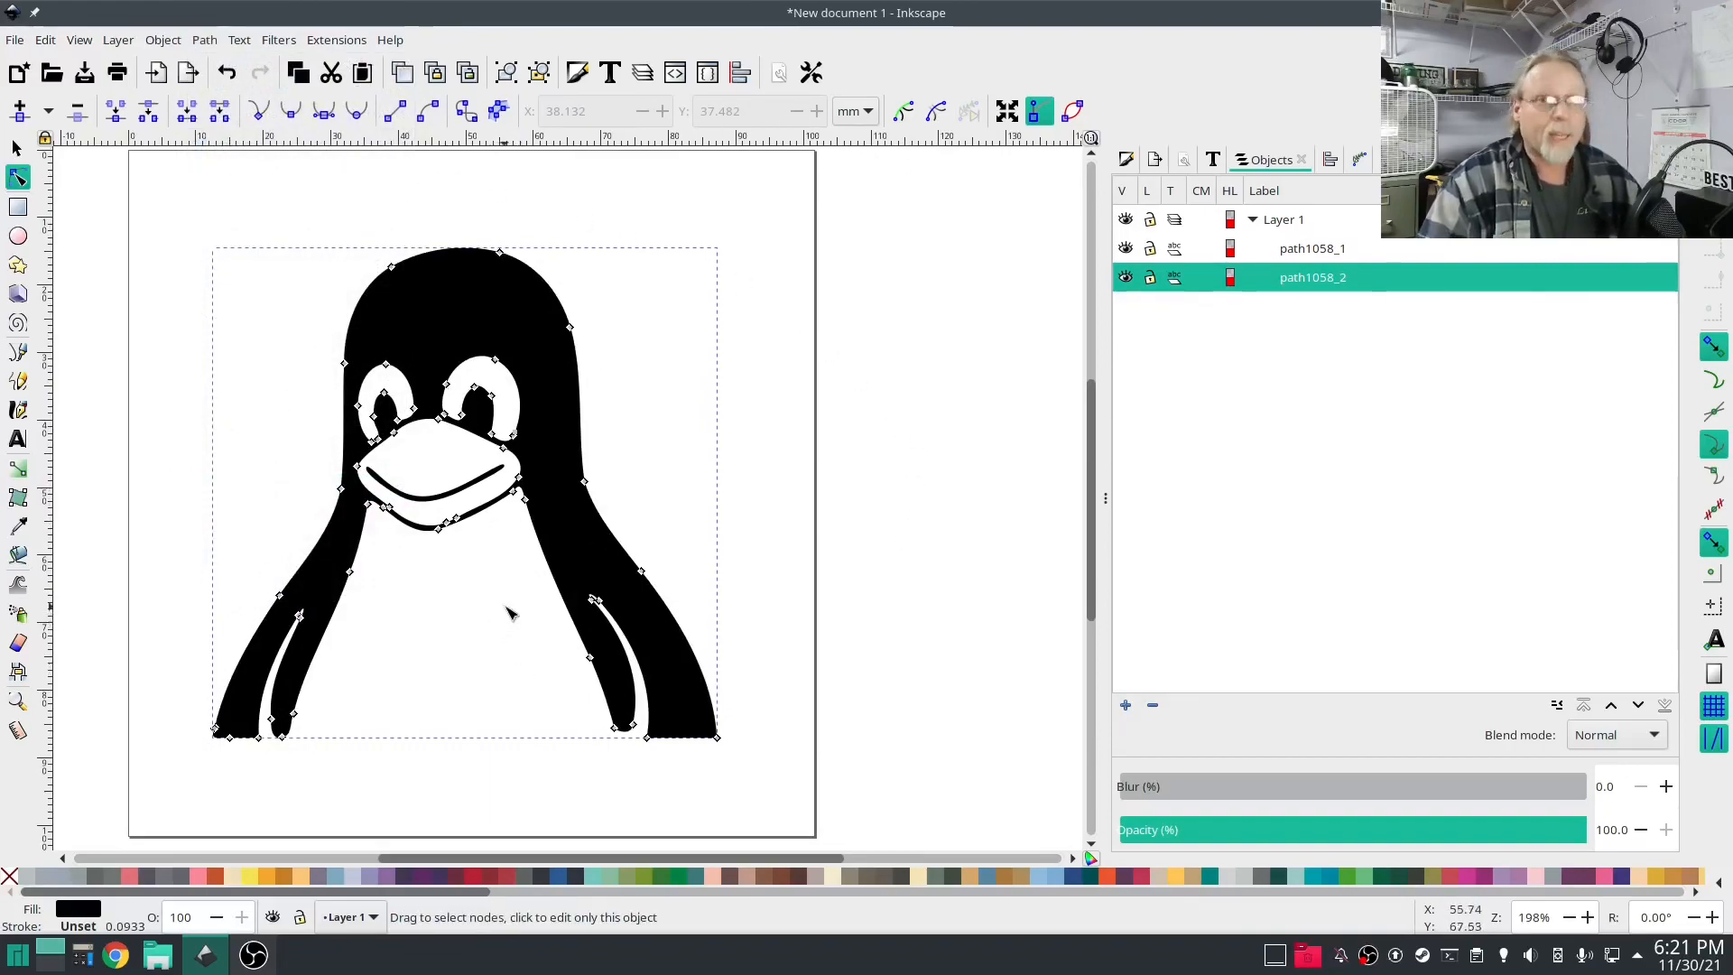
click(570, 329)
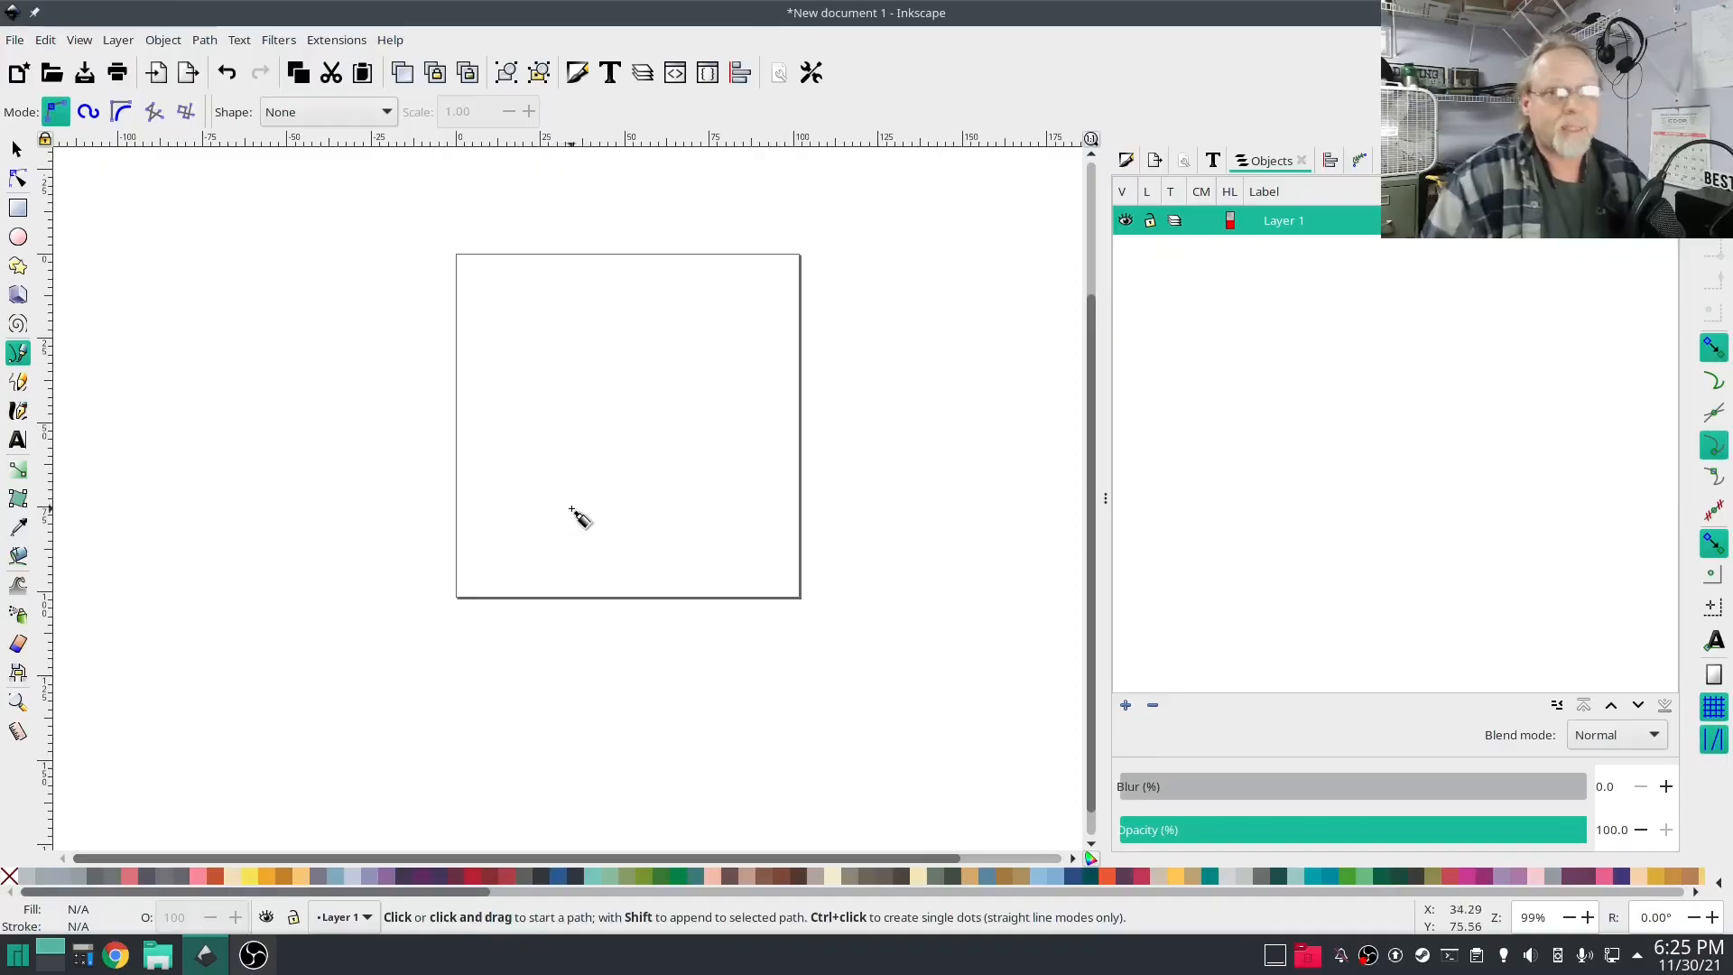
- Draw two near-vertical straight lines side by side, the first upward about 51 mm long, the second downward about 49 mm long
click(572, 508)
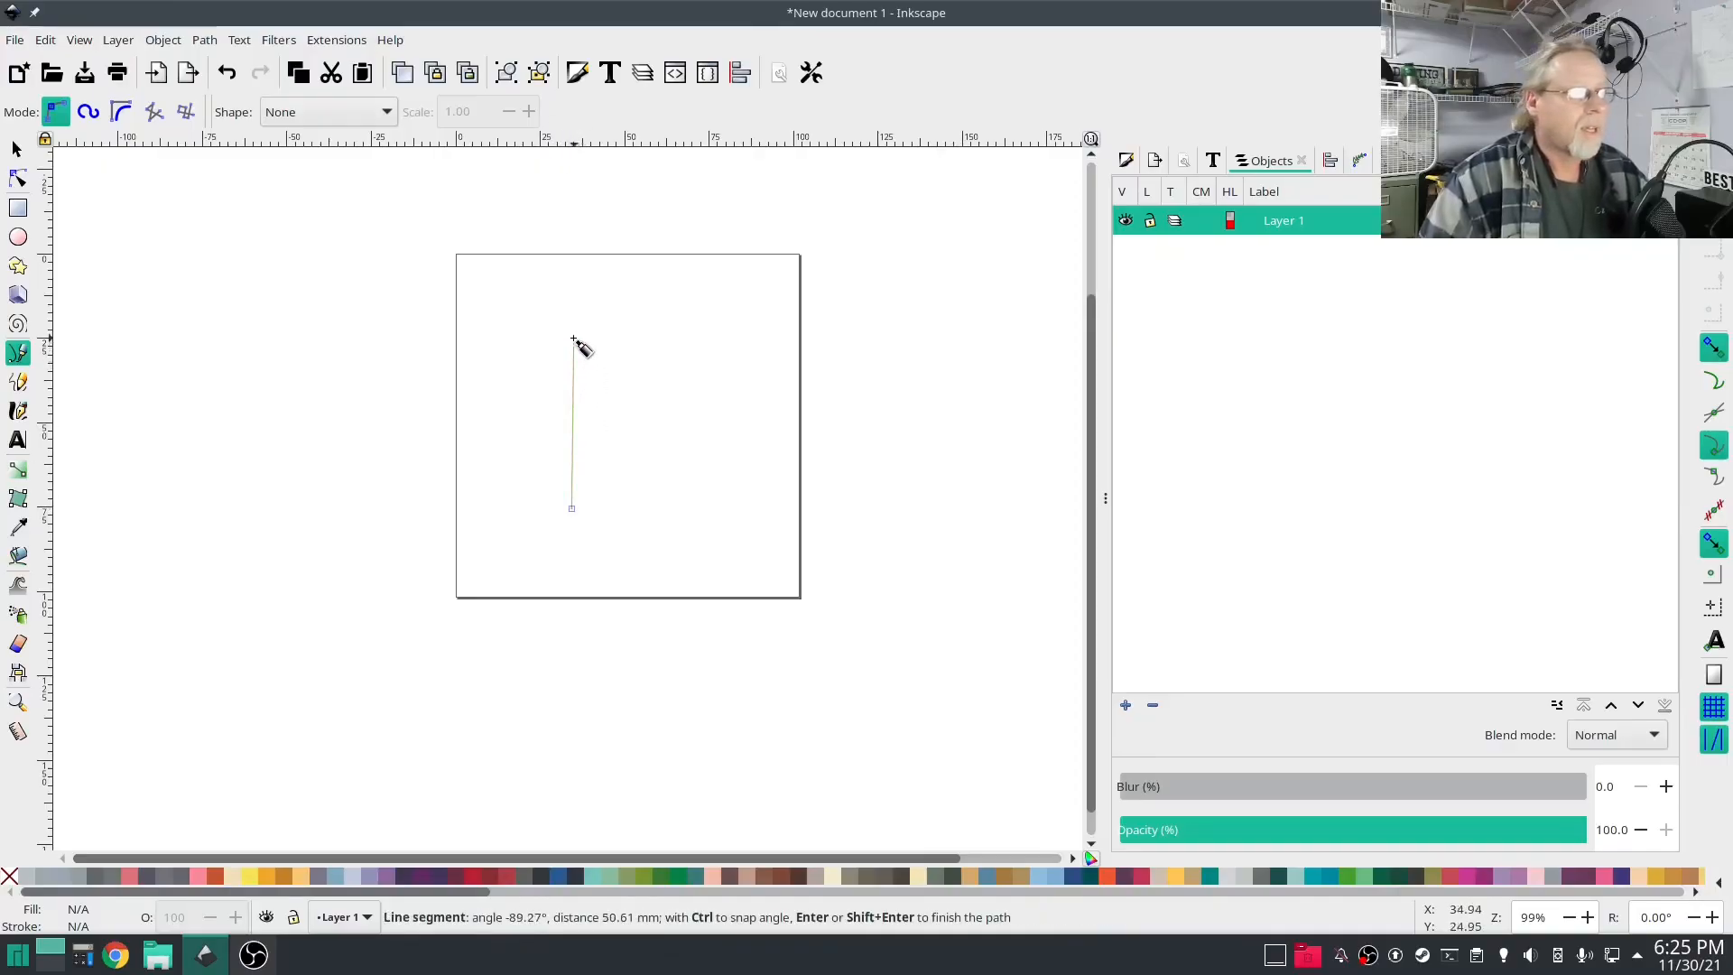
double_click(573, 340)
click(599, 340)
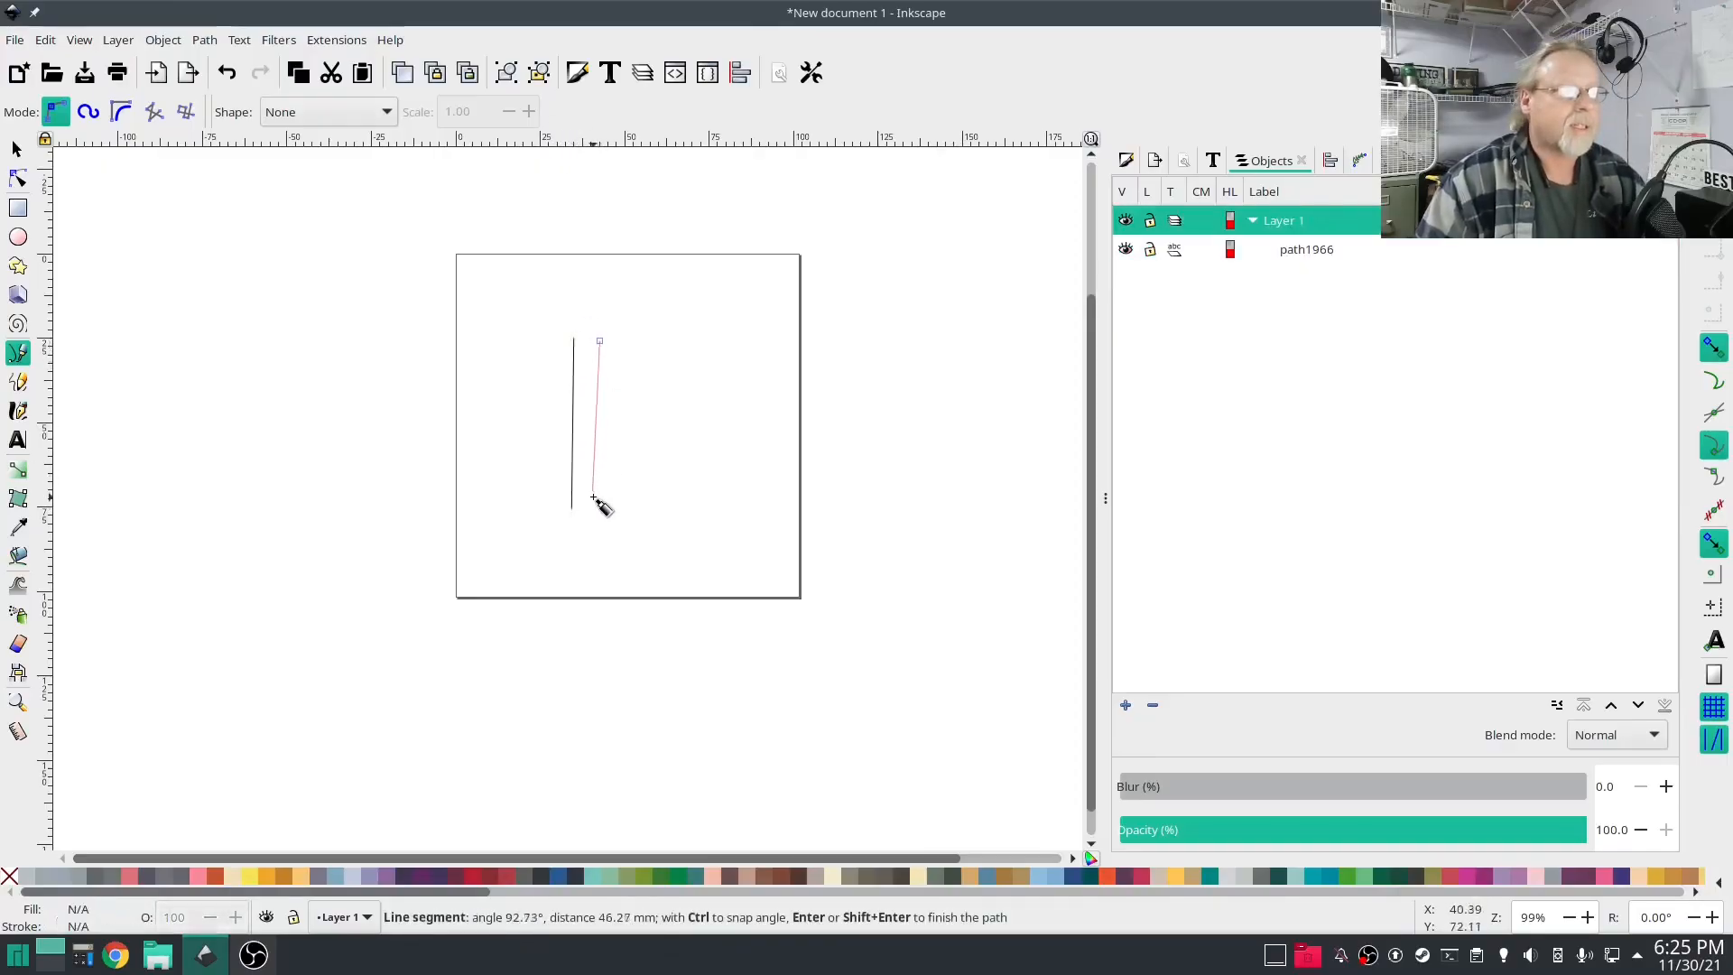
double_click(596, 508)
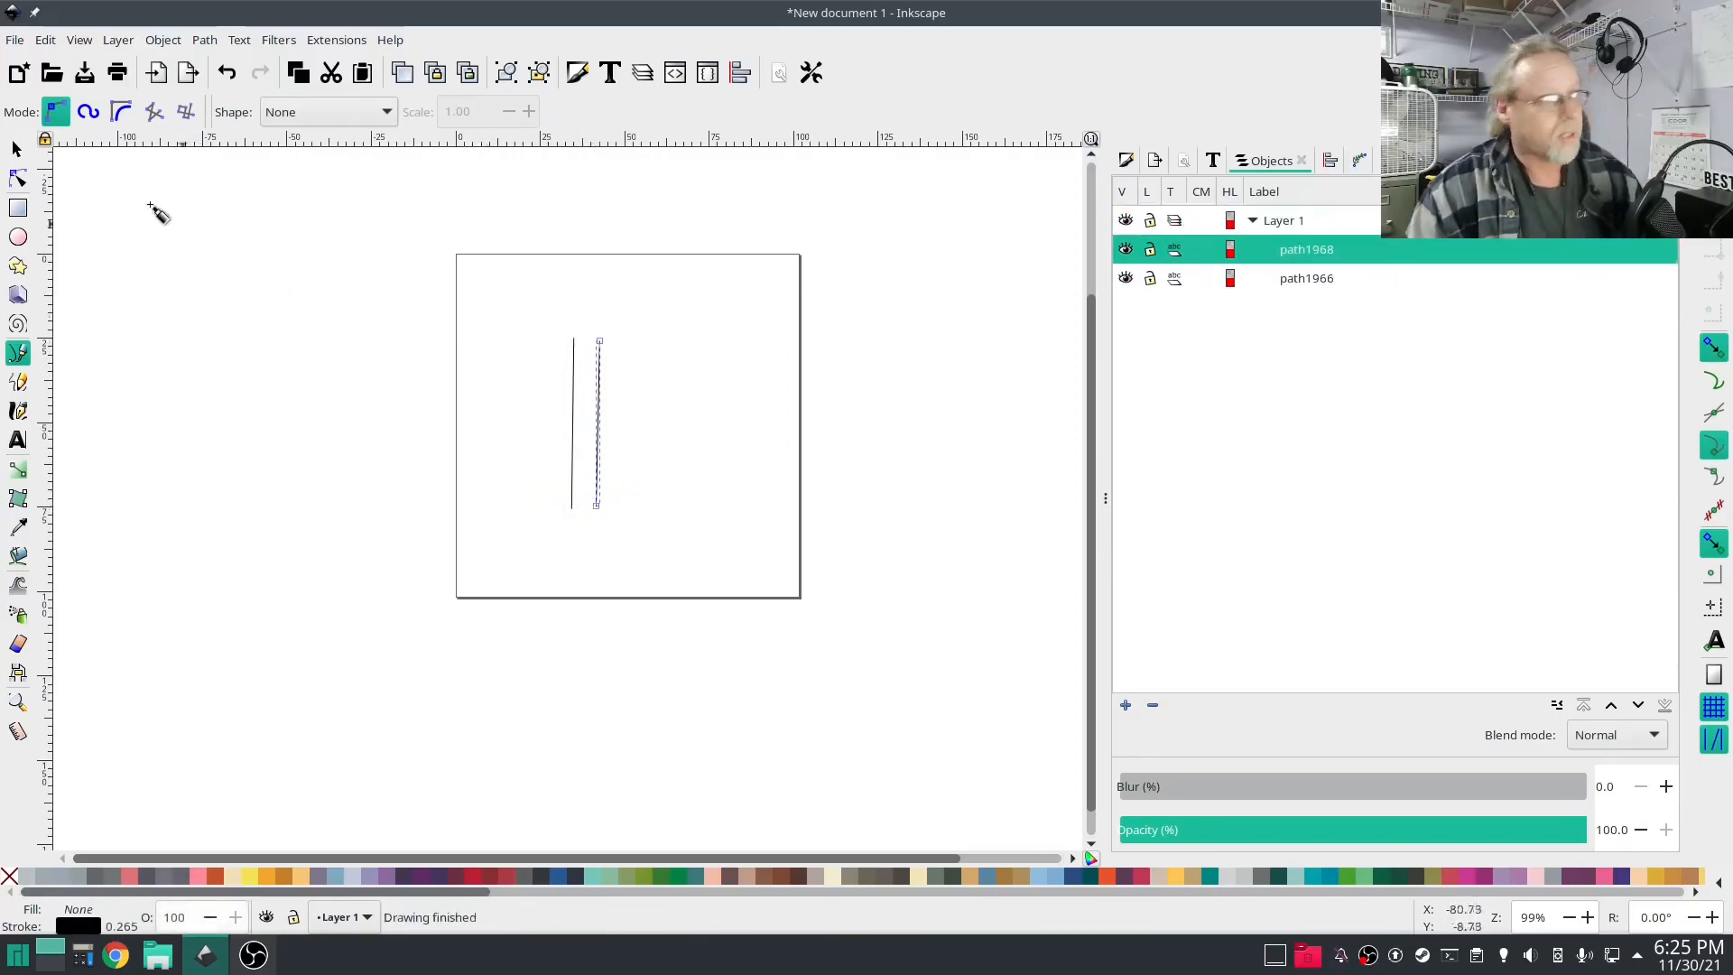
- Select both vertical lines and combine them into a single path
click(17, 151)
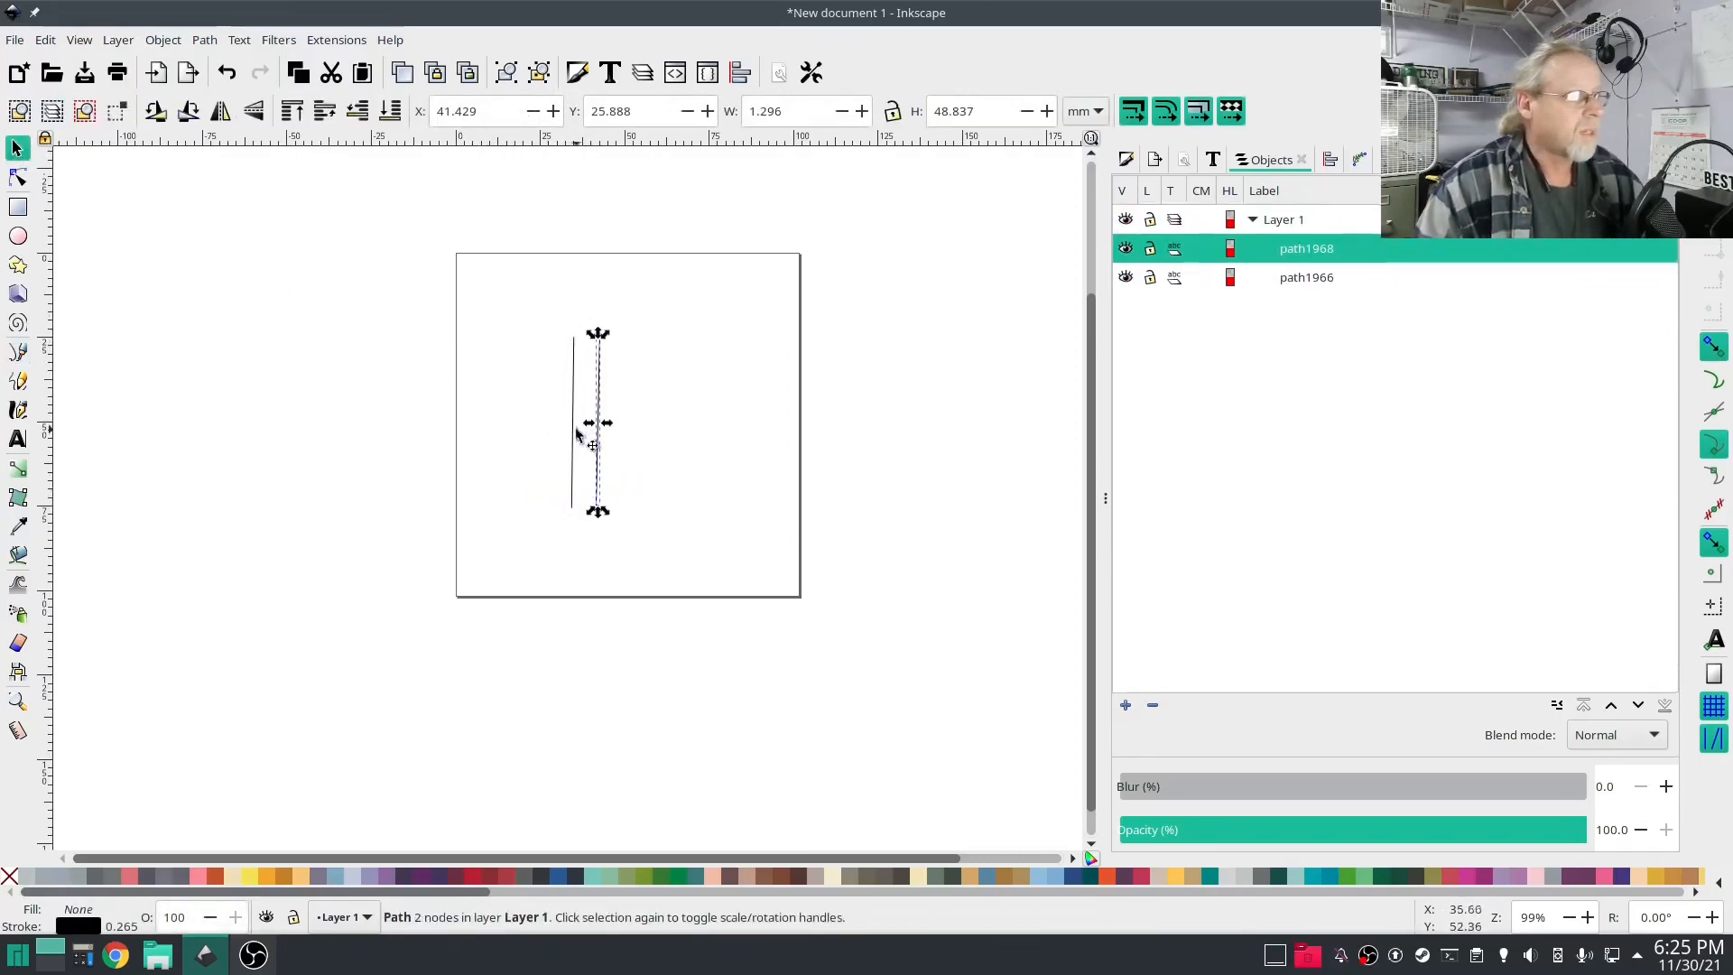
shift+click(574, 431)
click(204, 40)
click(221, 263)
- Preview the combined lines as a satin column in the Ink/Stitch Params, then cancel the dialog
click(337, 40)
mouse_move(361, 291)
click(668, 439)
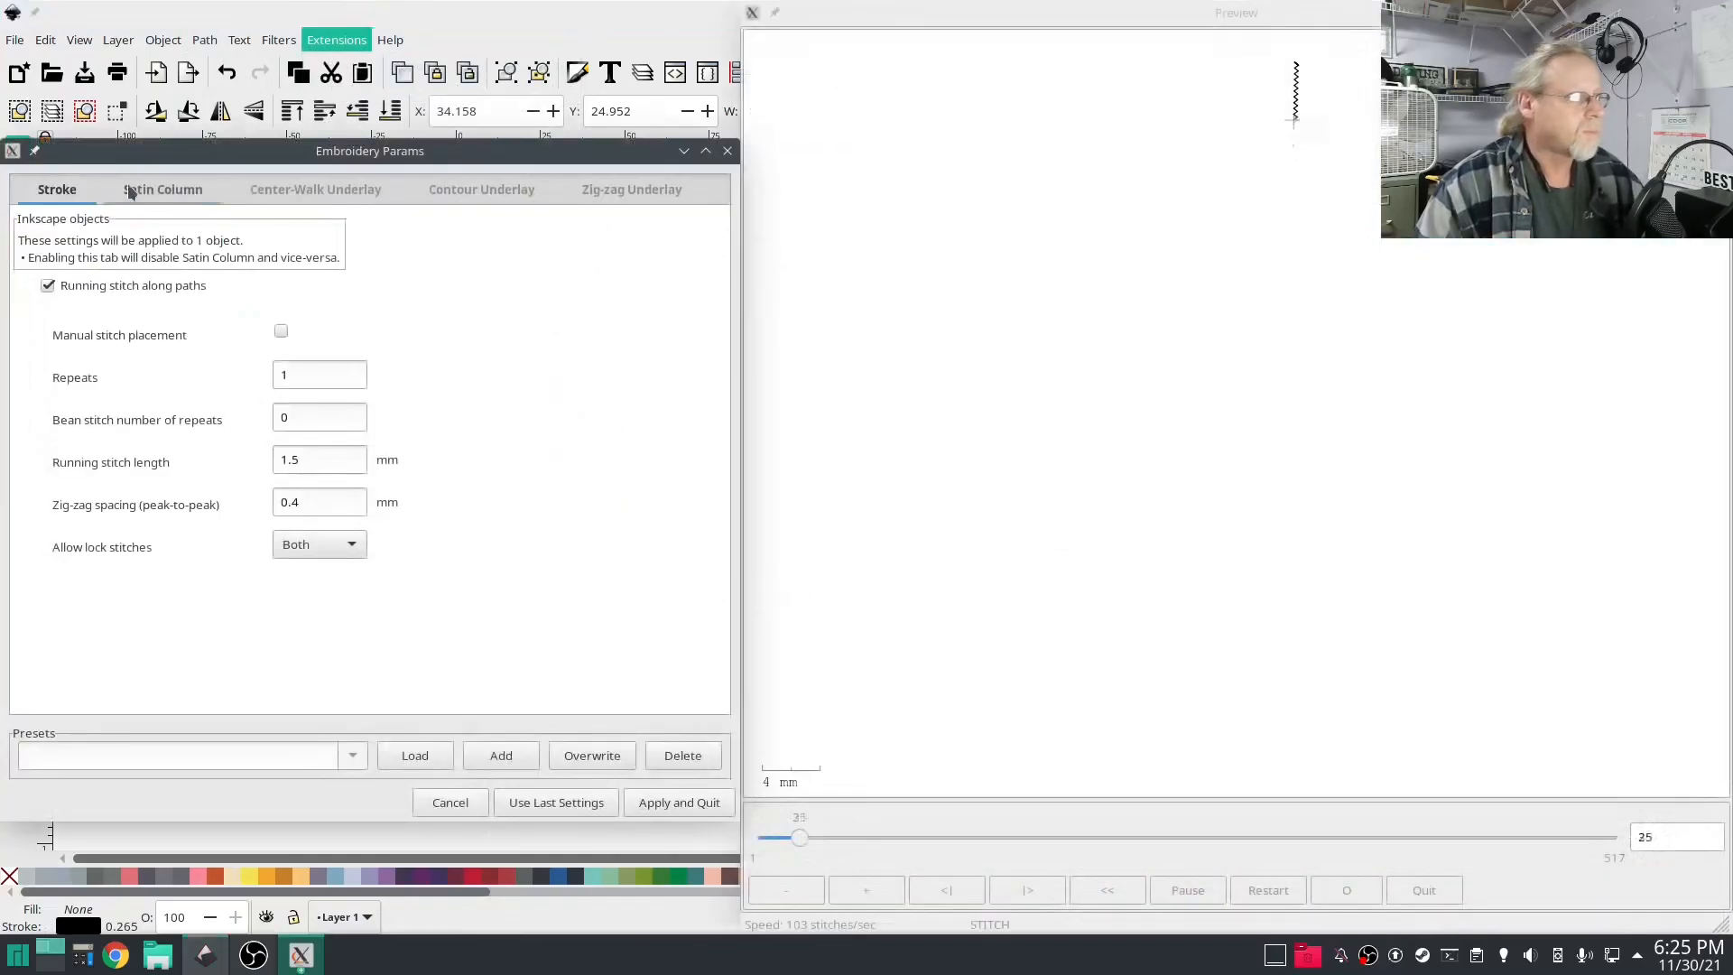
click(123, 190)
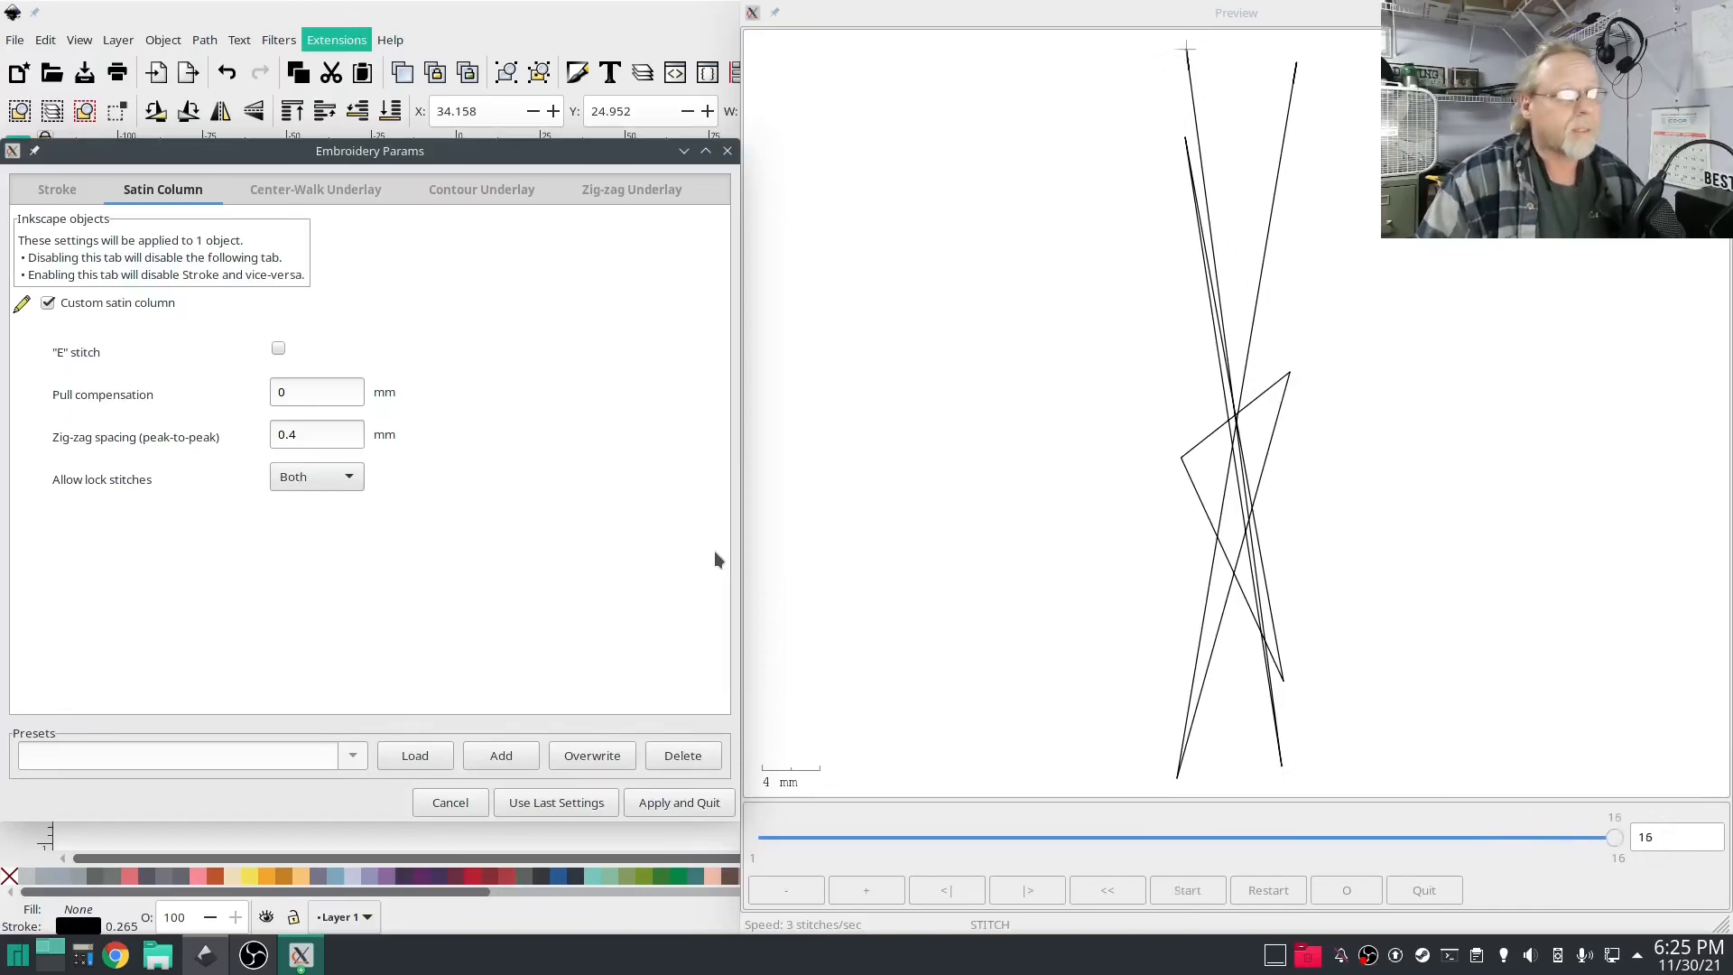
click(450, 804)
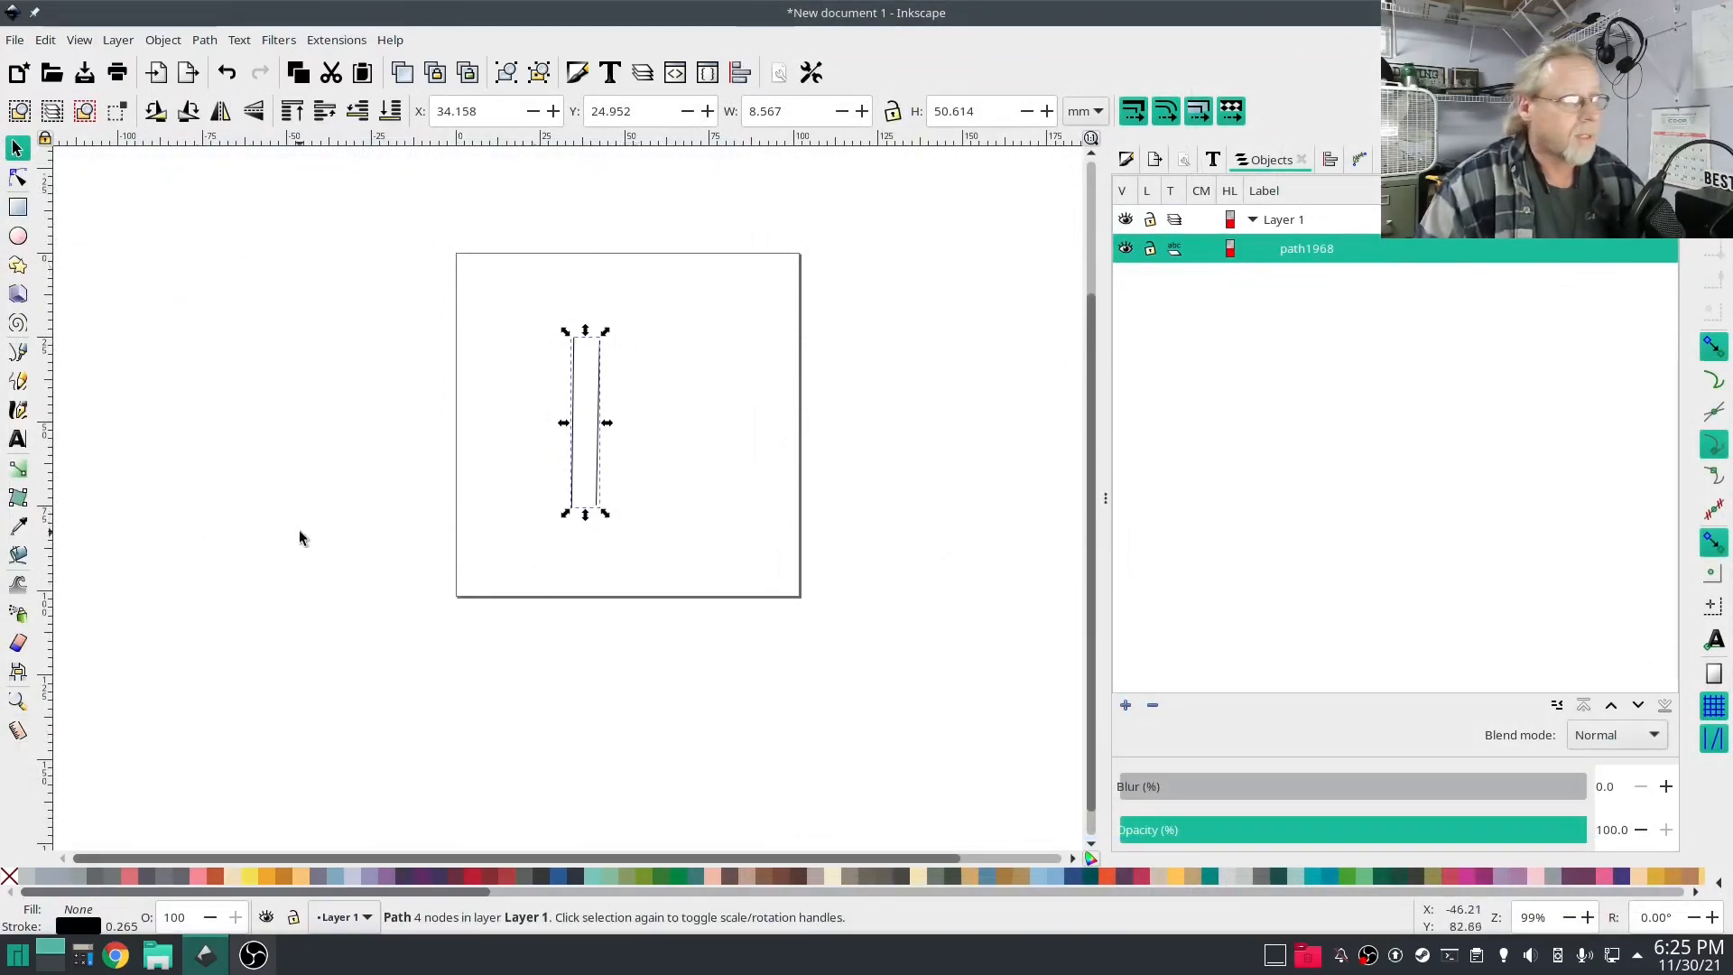
- Reverse the direction of only the first line within the combined path by selecting its segment
click(17, 178)
click(572, 494)
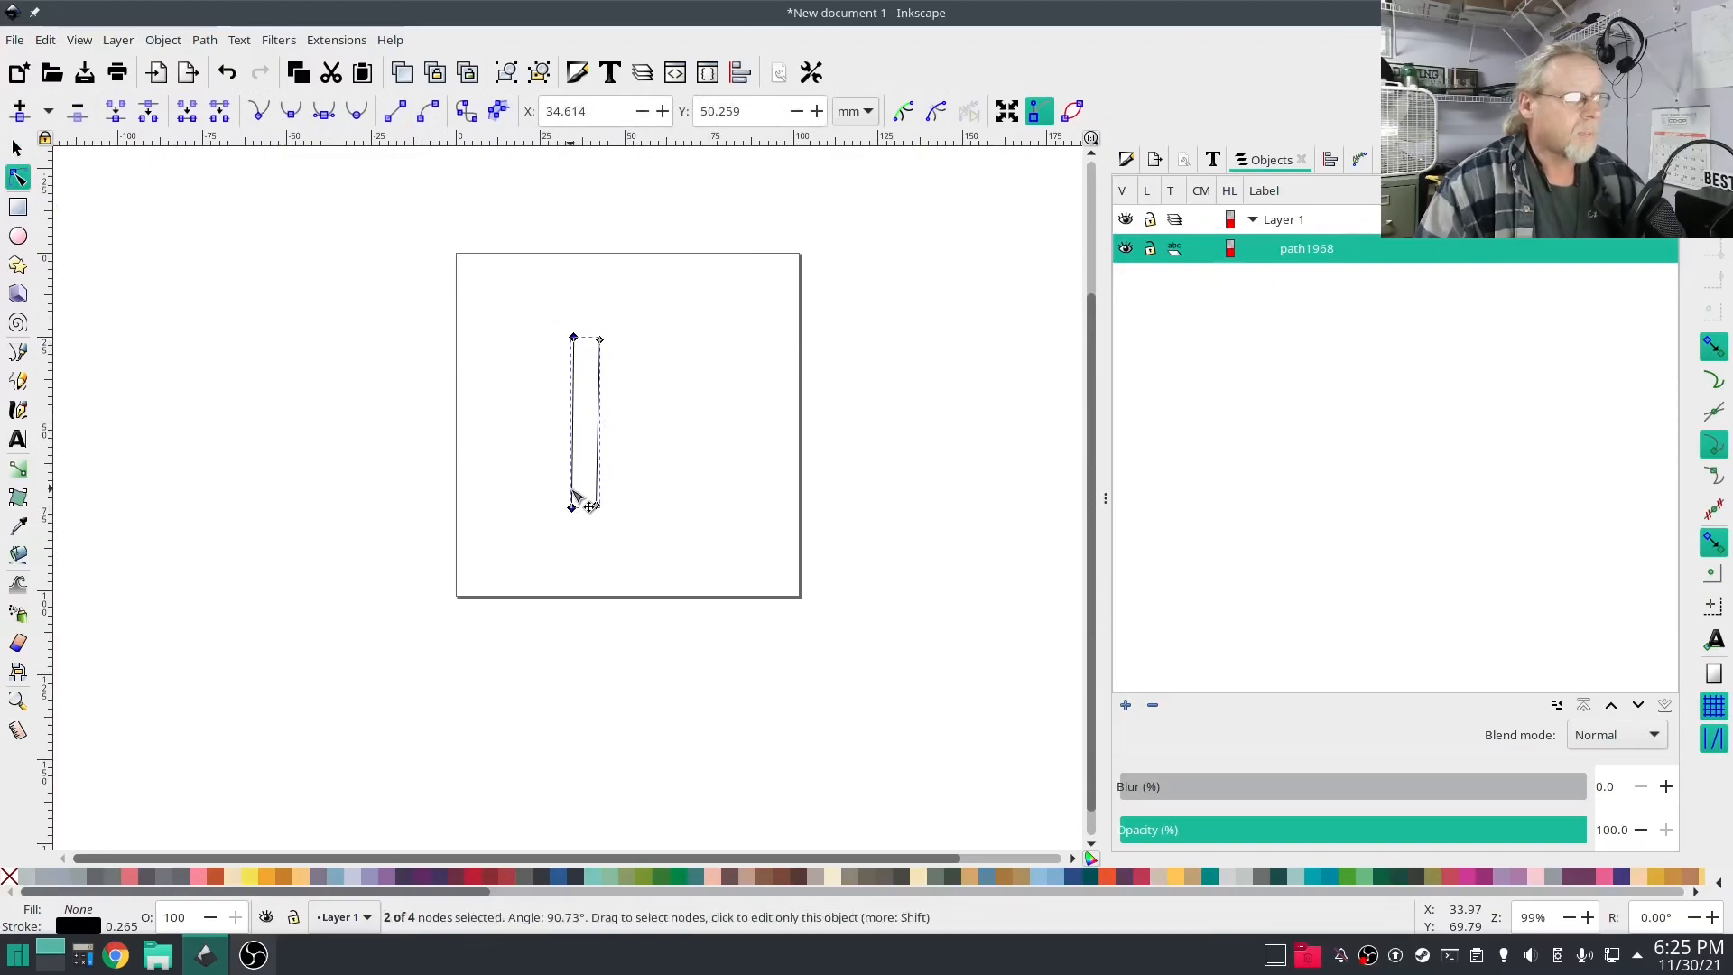
click(212, 43)
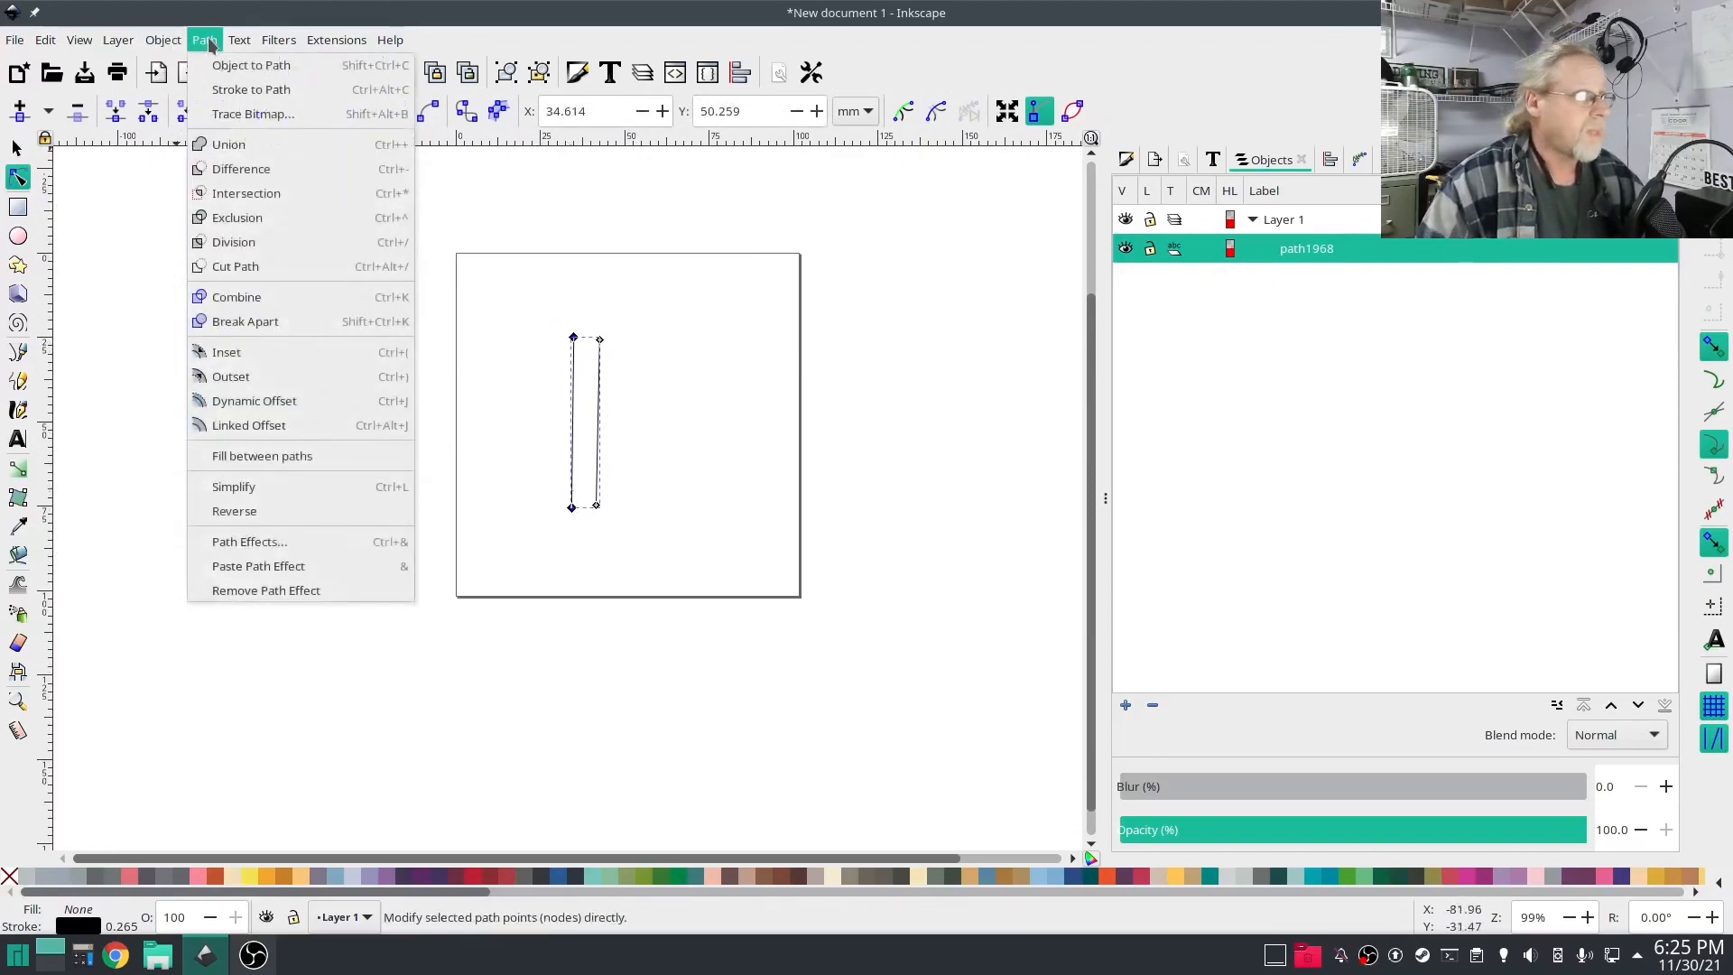
click(214, 512)
click(677, 758)
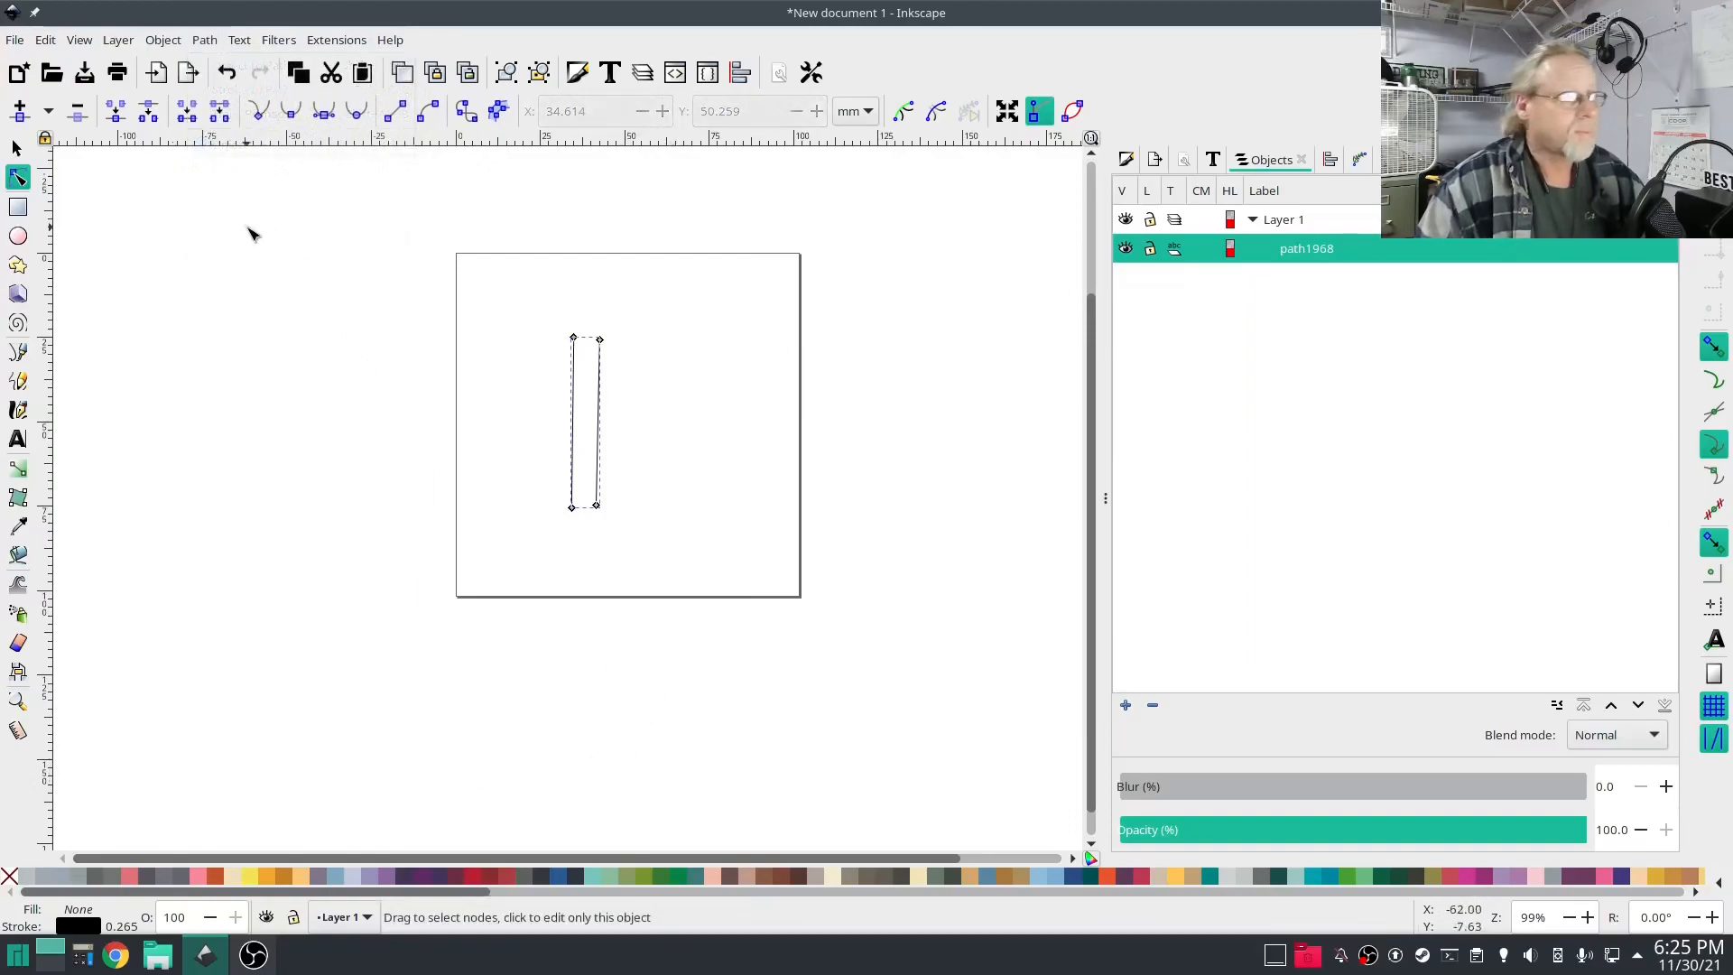
- Enable Custom satin column for the combined path in the Ink/Stitch Params
click(335, 42)
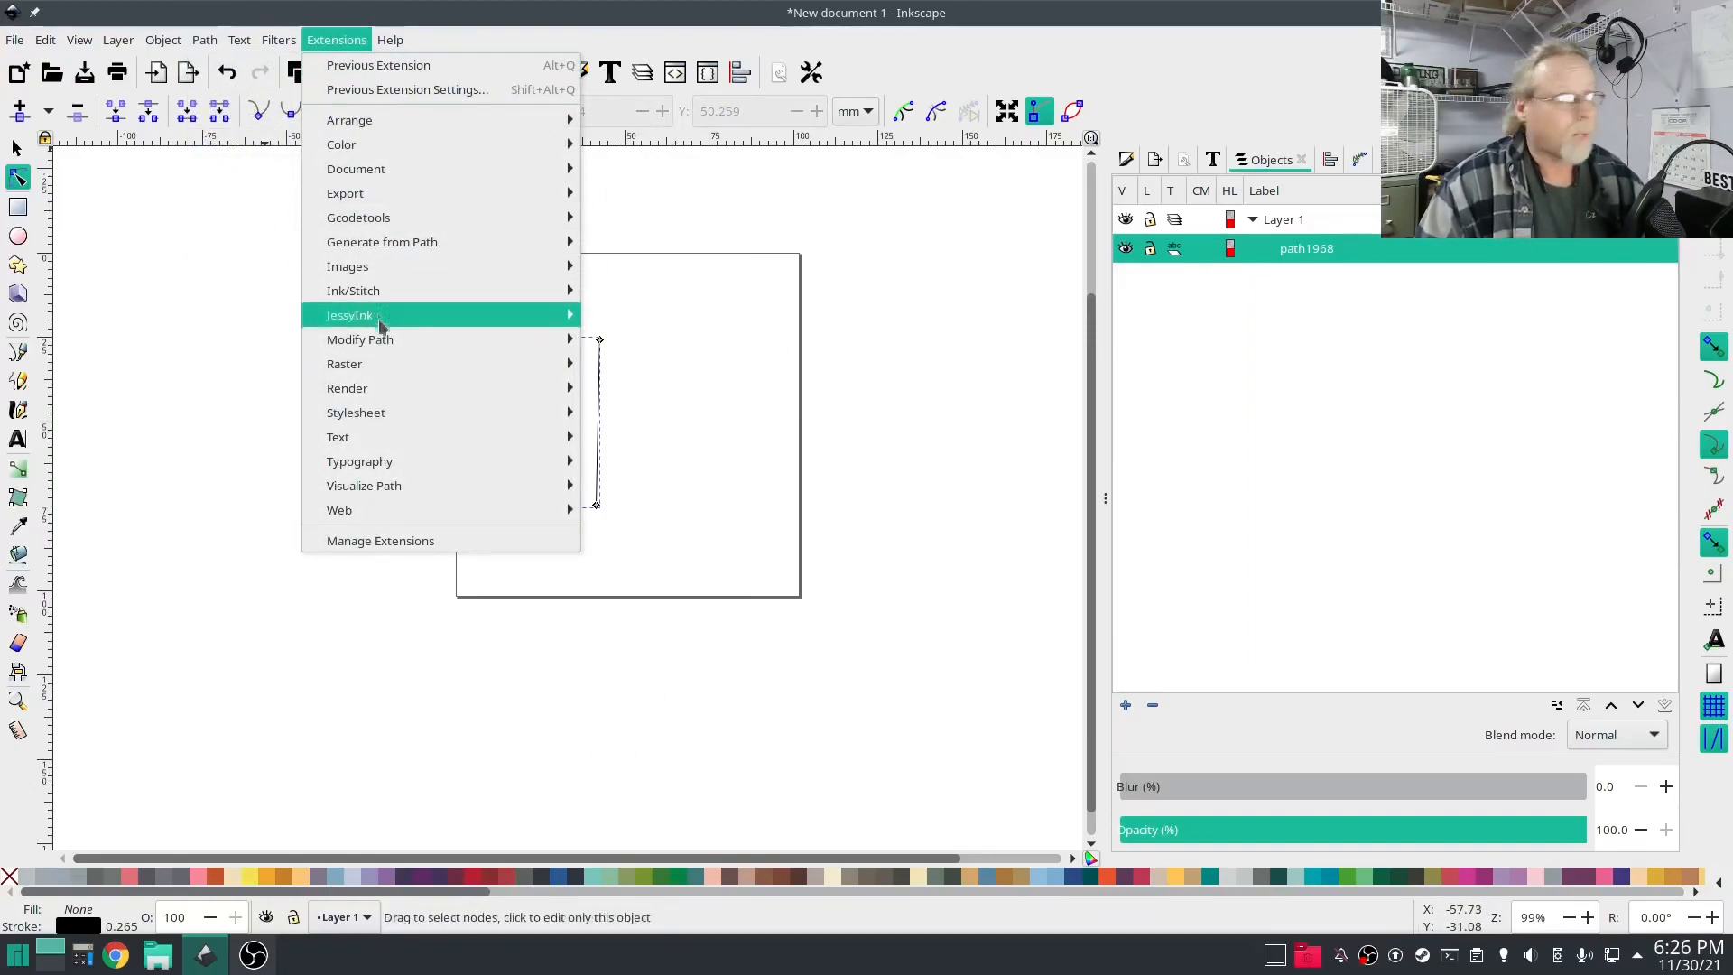
mouse_move(382, 290)
click(701, 437)
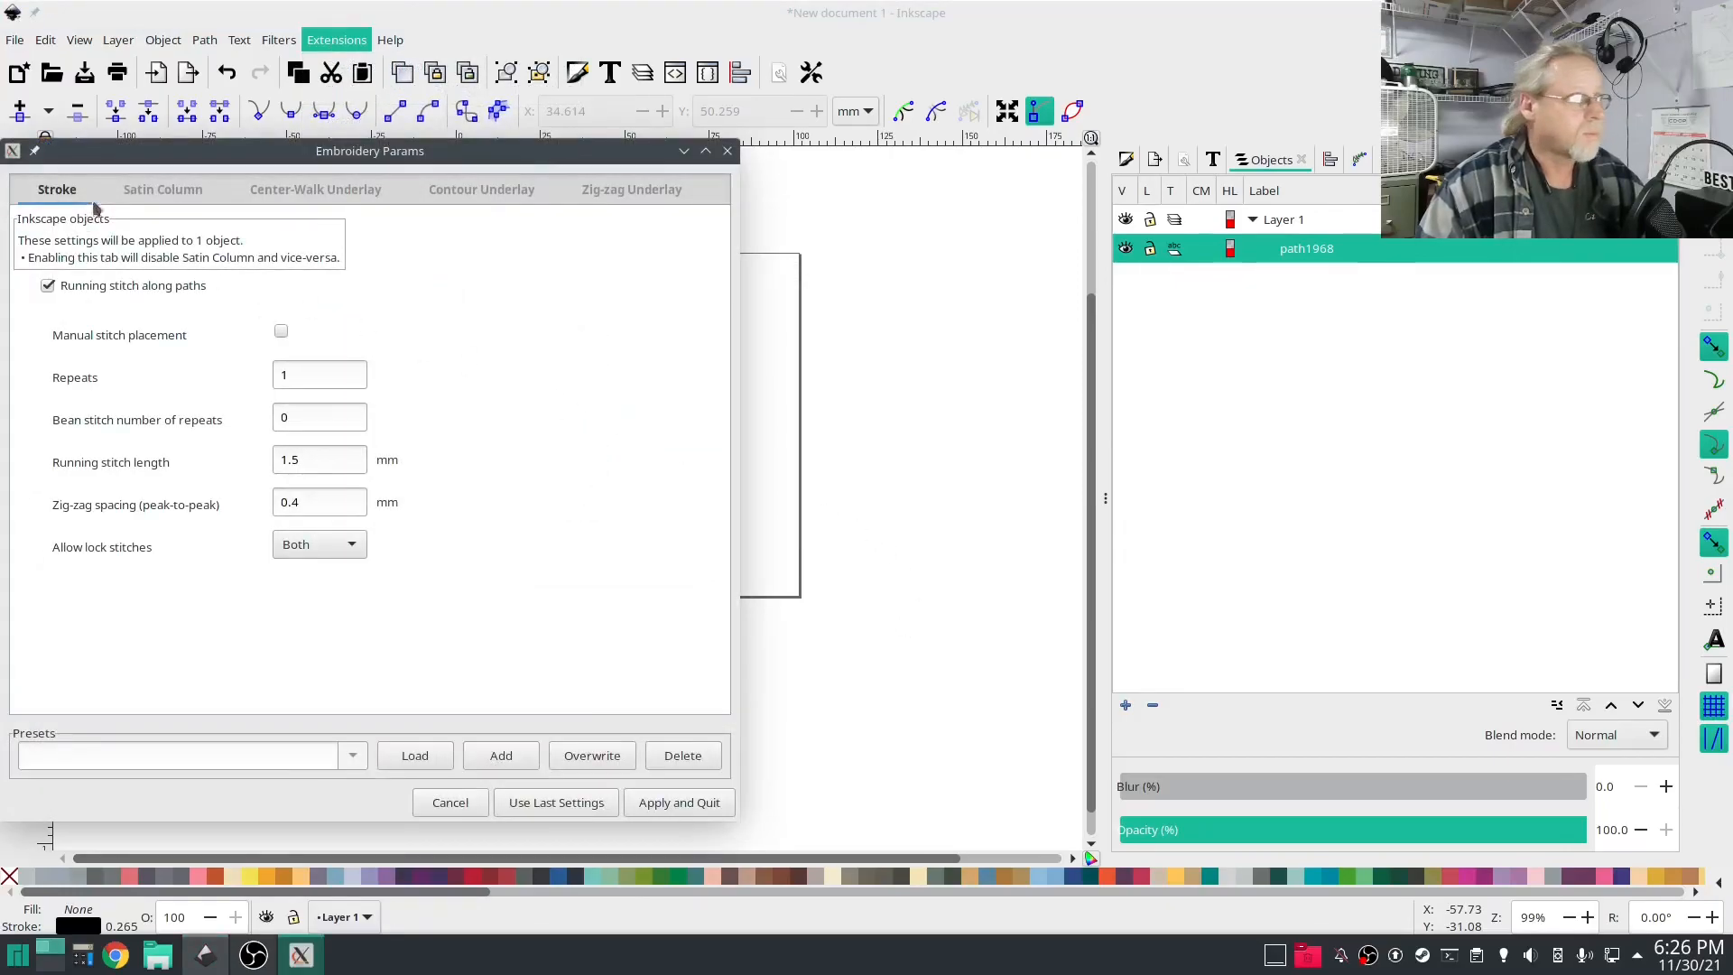
click(162, 190)
click(47, 302)
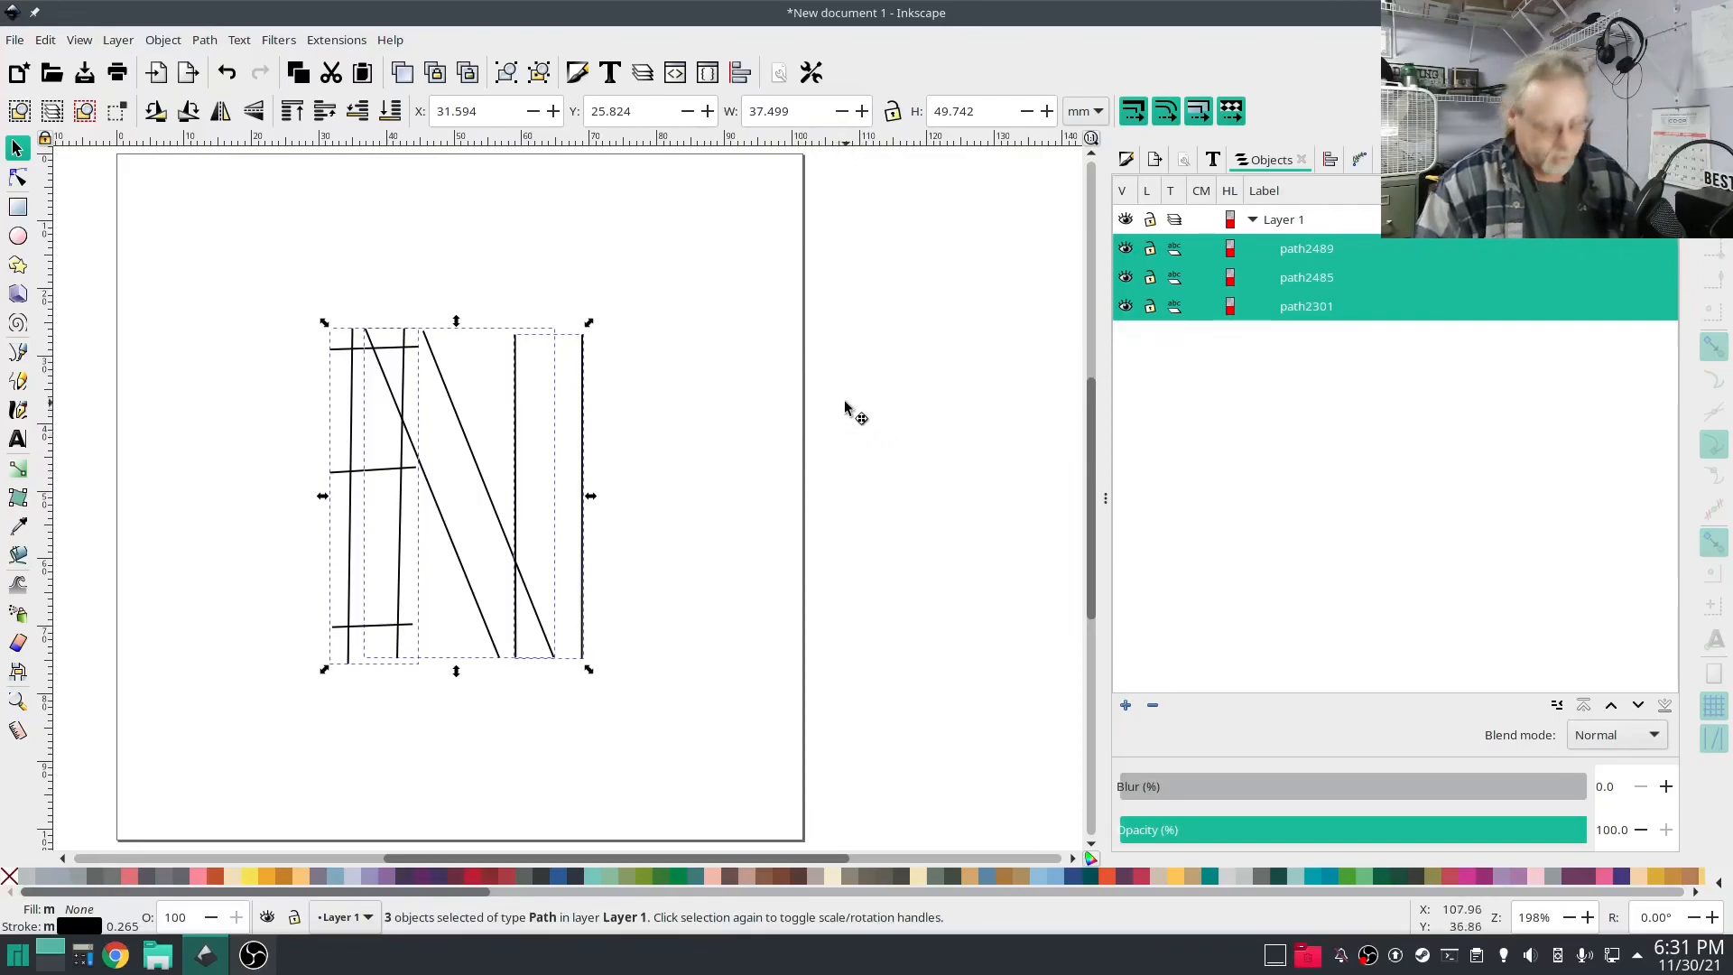
- Preview the three satin columns of the N in Ink/Stitch Params, scrub the simulation back to stitch 646 and close it
key(ctrl+shift+p)
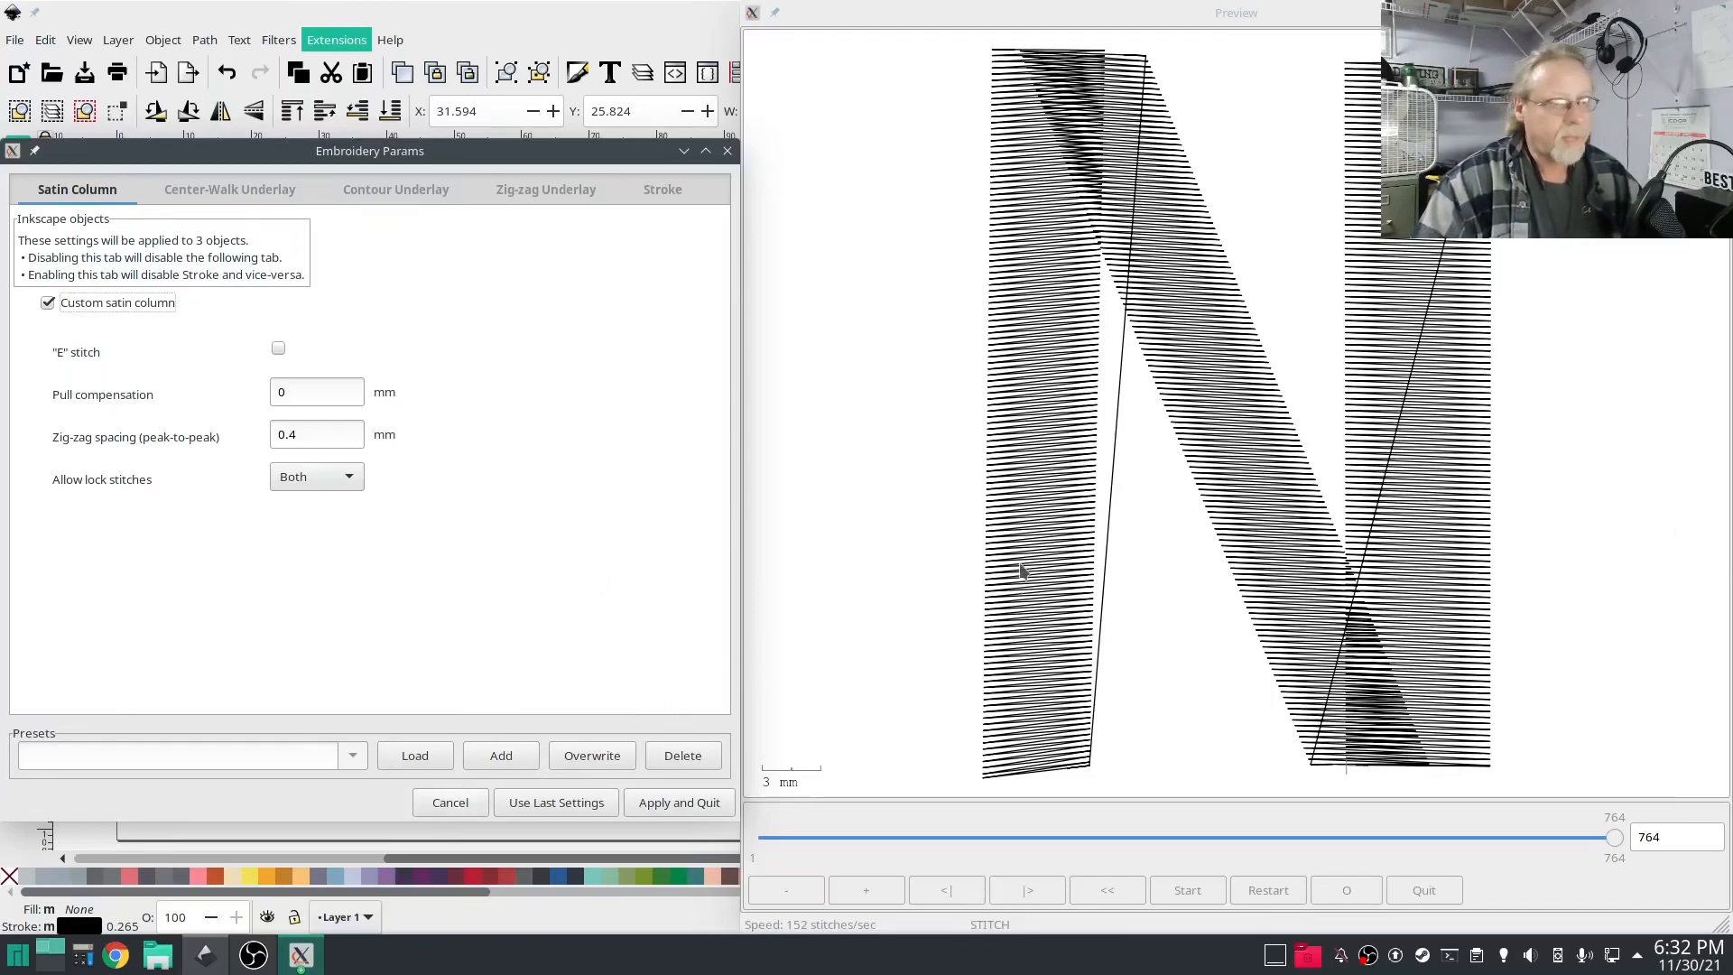
mouse_move(1627, 842)
mouse_down()
mouse_move(831, 848)
mouse_move(845, 857)
mouse_move(771, 866)
mouse_move(1124, 851)
mouse_move(1387, 880)
mouse_move(1371, 880)
mouse_move(1464, 871)
mouse_move(1485, 848)
mouse_up()
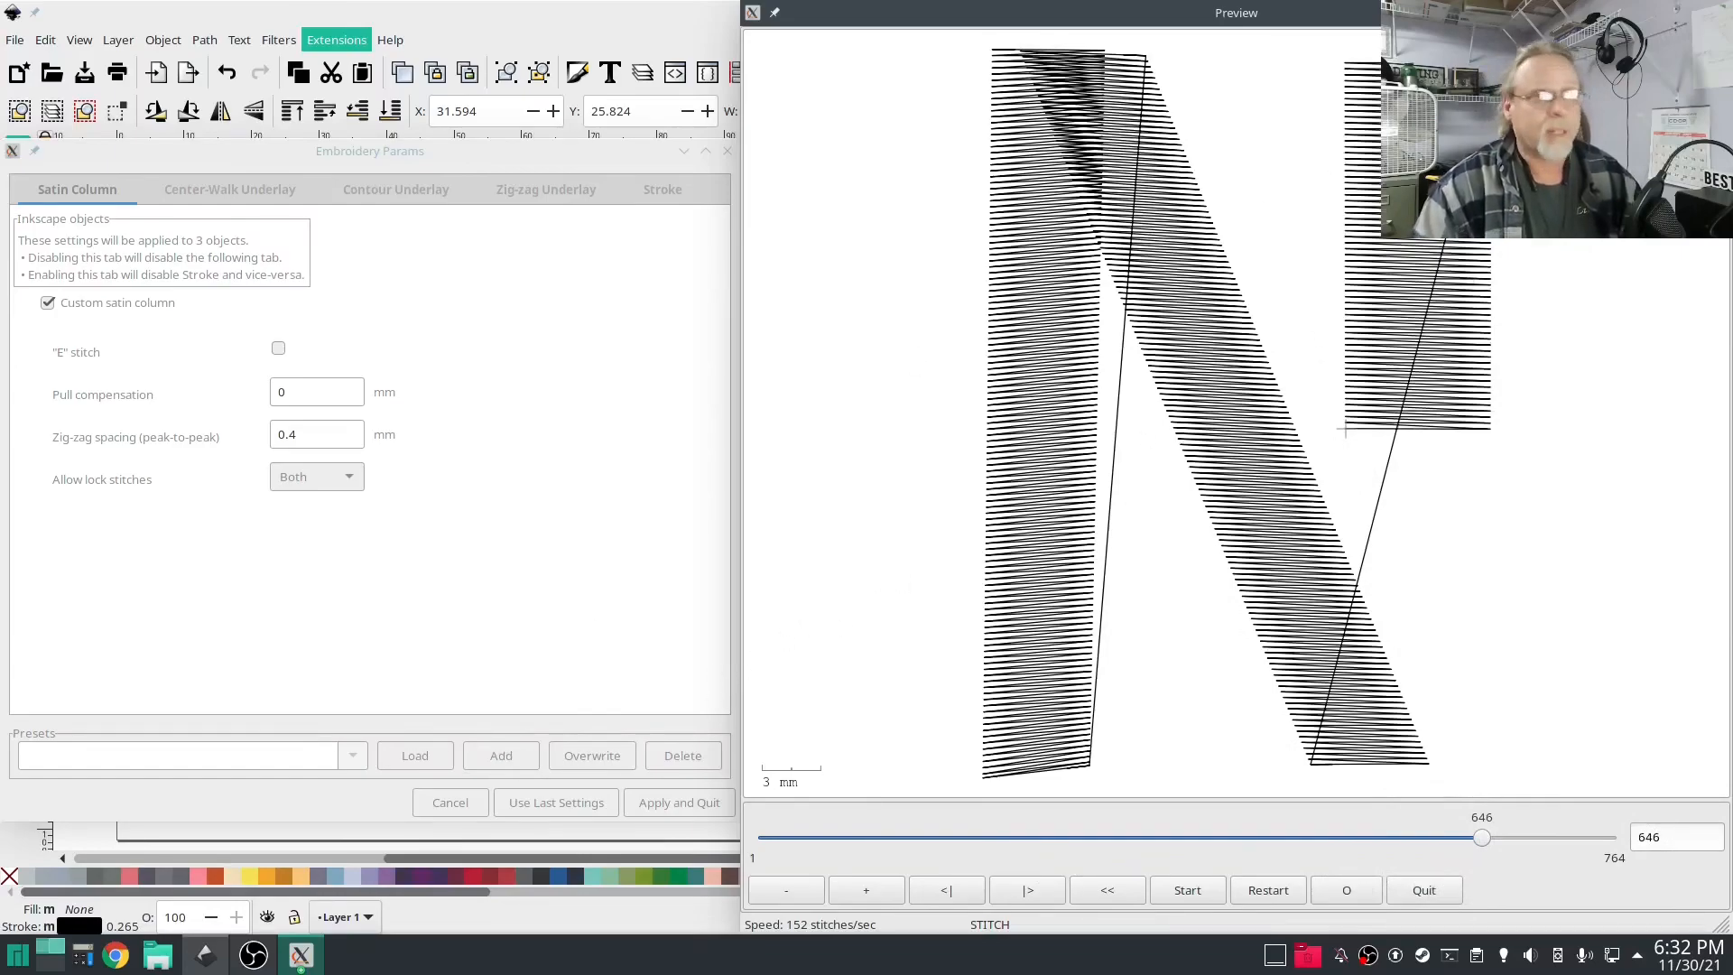
click(1719, 12)
click(727, 151)
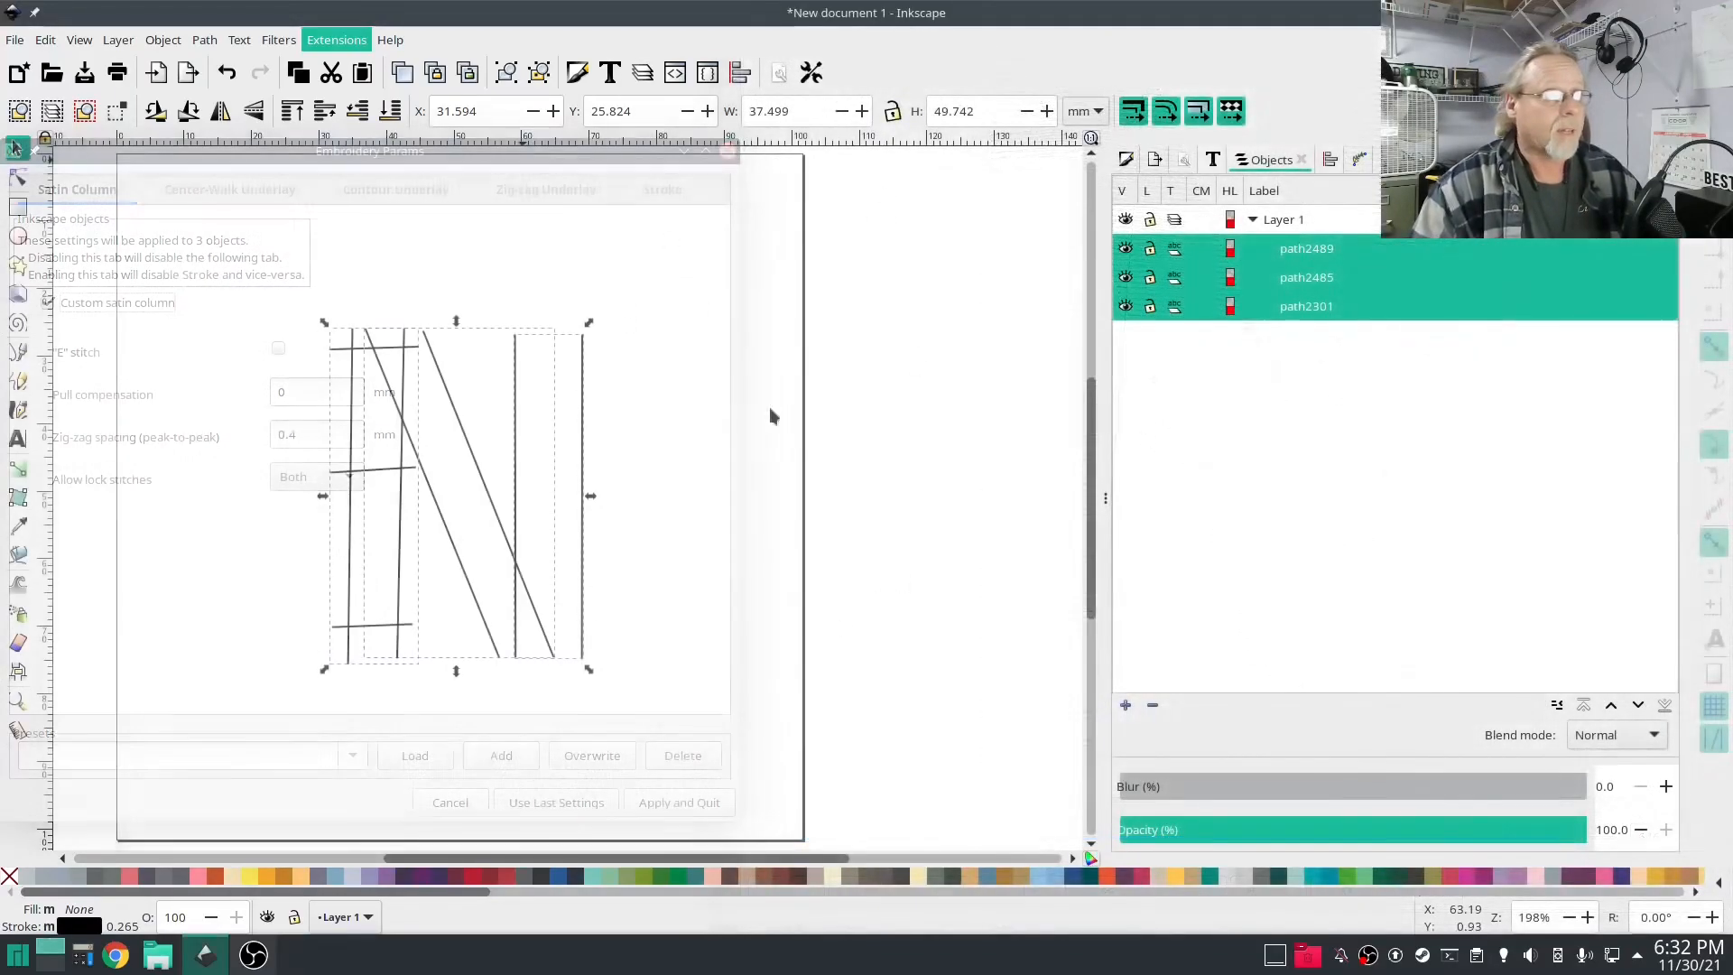
- Reverse the path of the N's first upright column, the one with the rungs
click(339, 524)
click(351, 525)
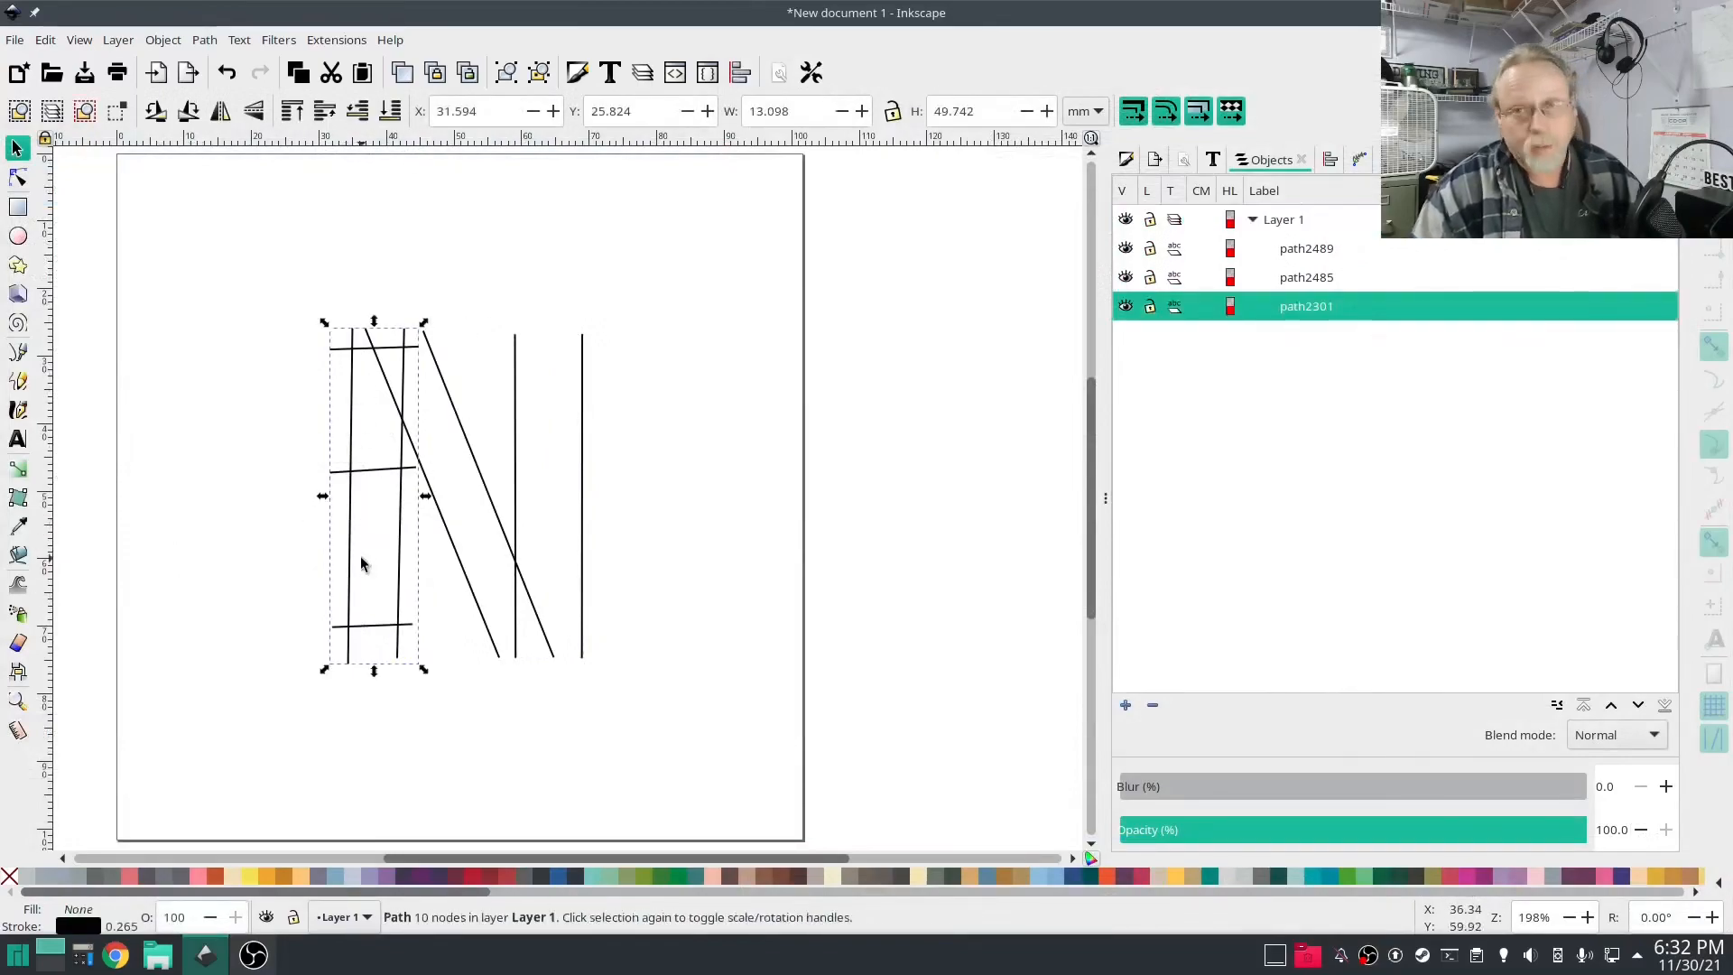
click(204, 40)
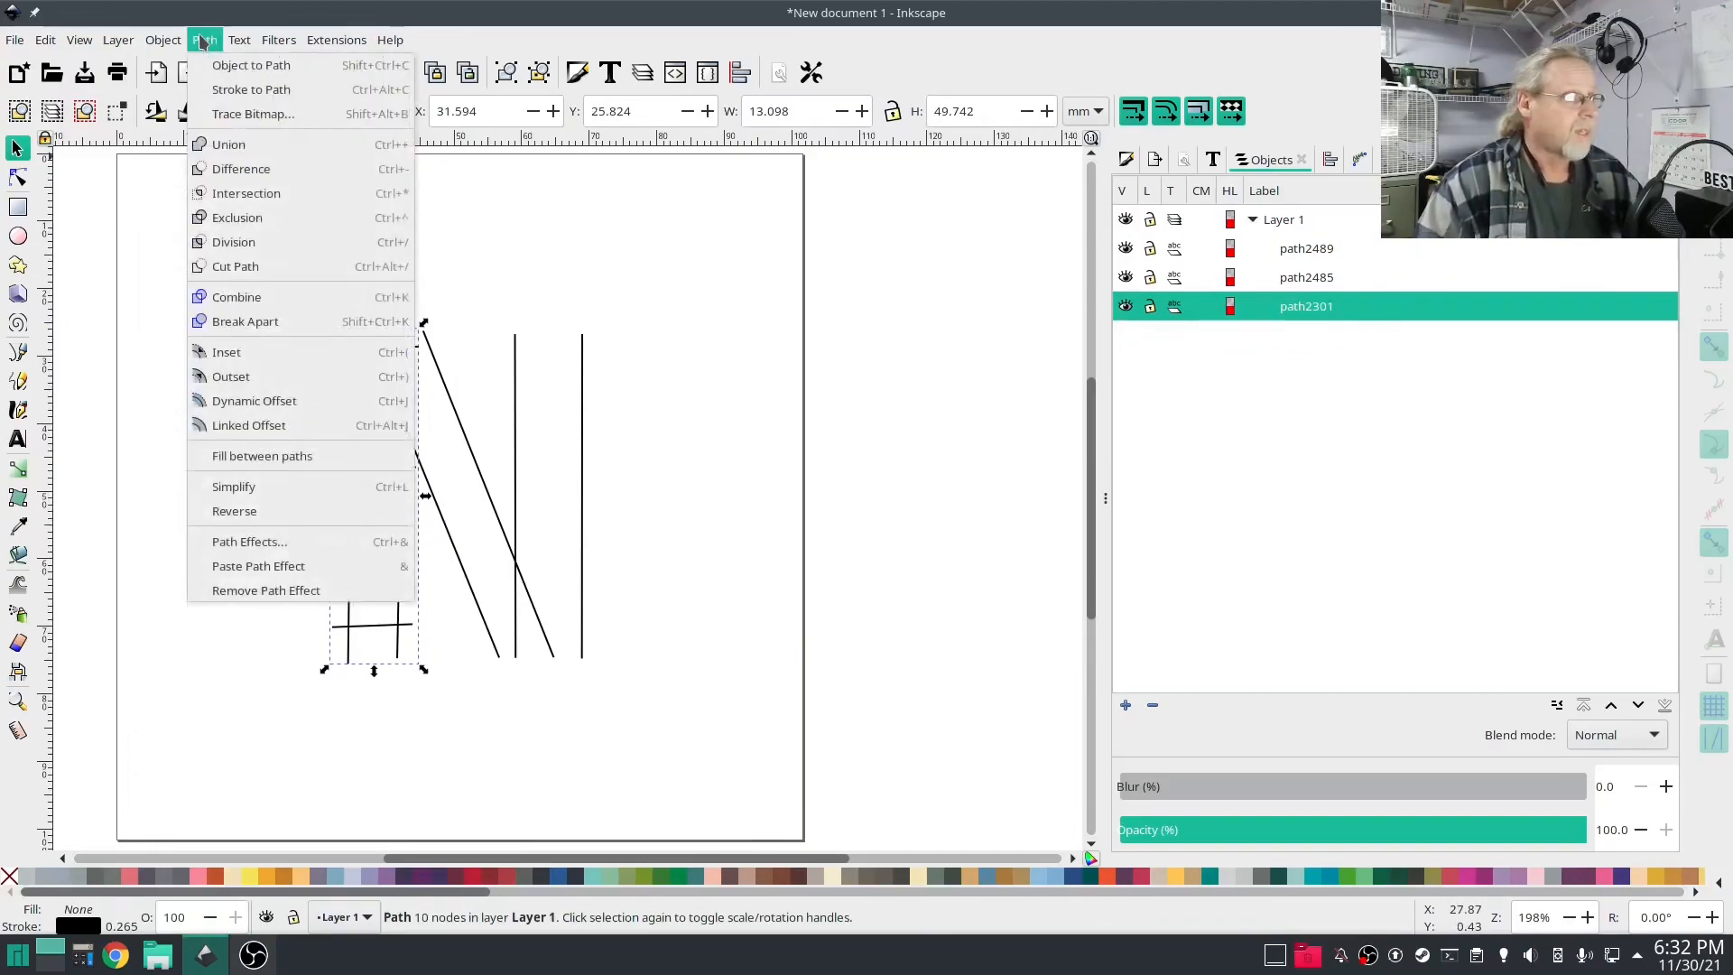
click(228, 511)
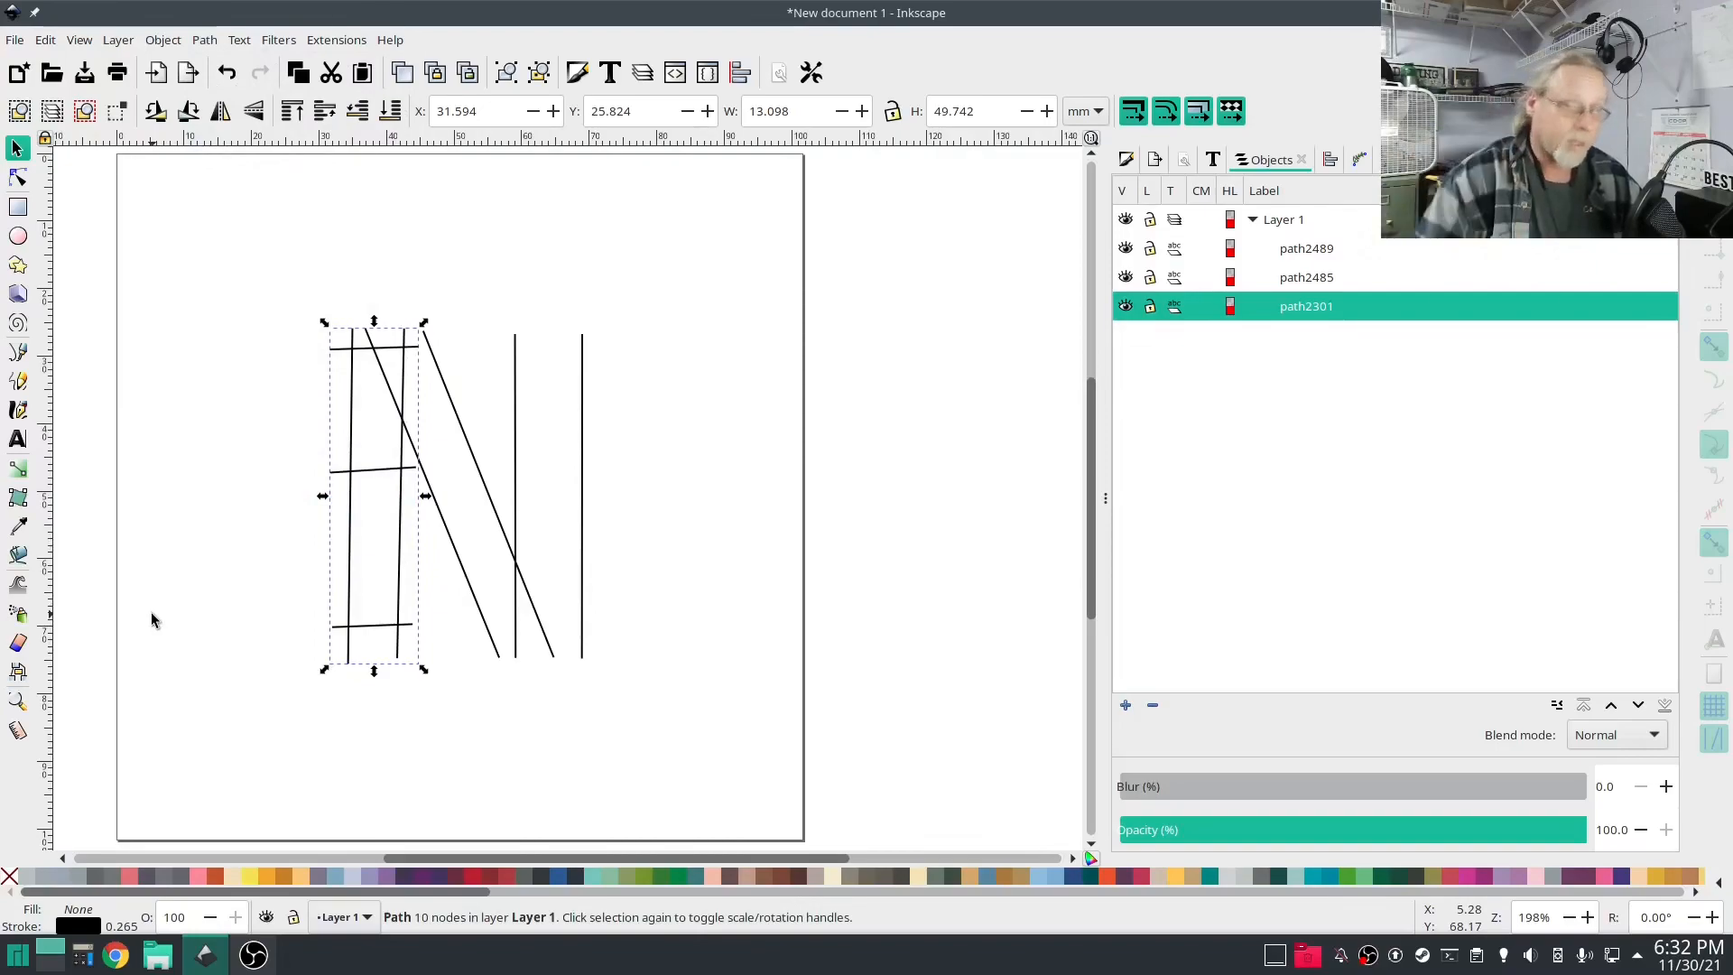
- Reverse the path of the N's second upright column and deselect it
click(325, 545)
click(583, 454)
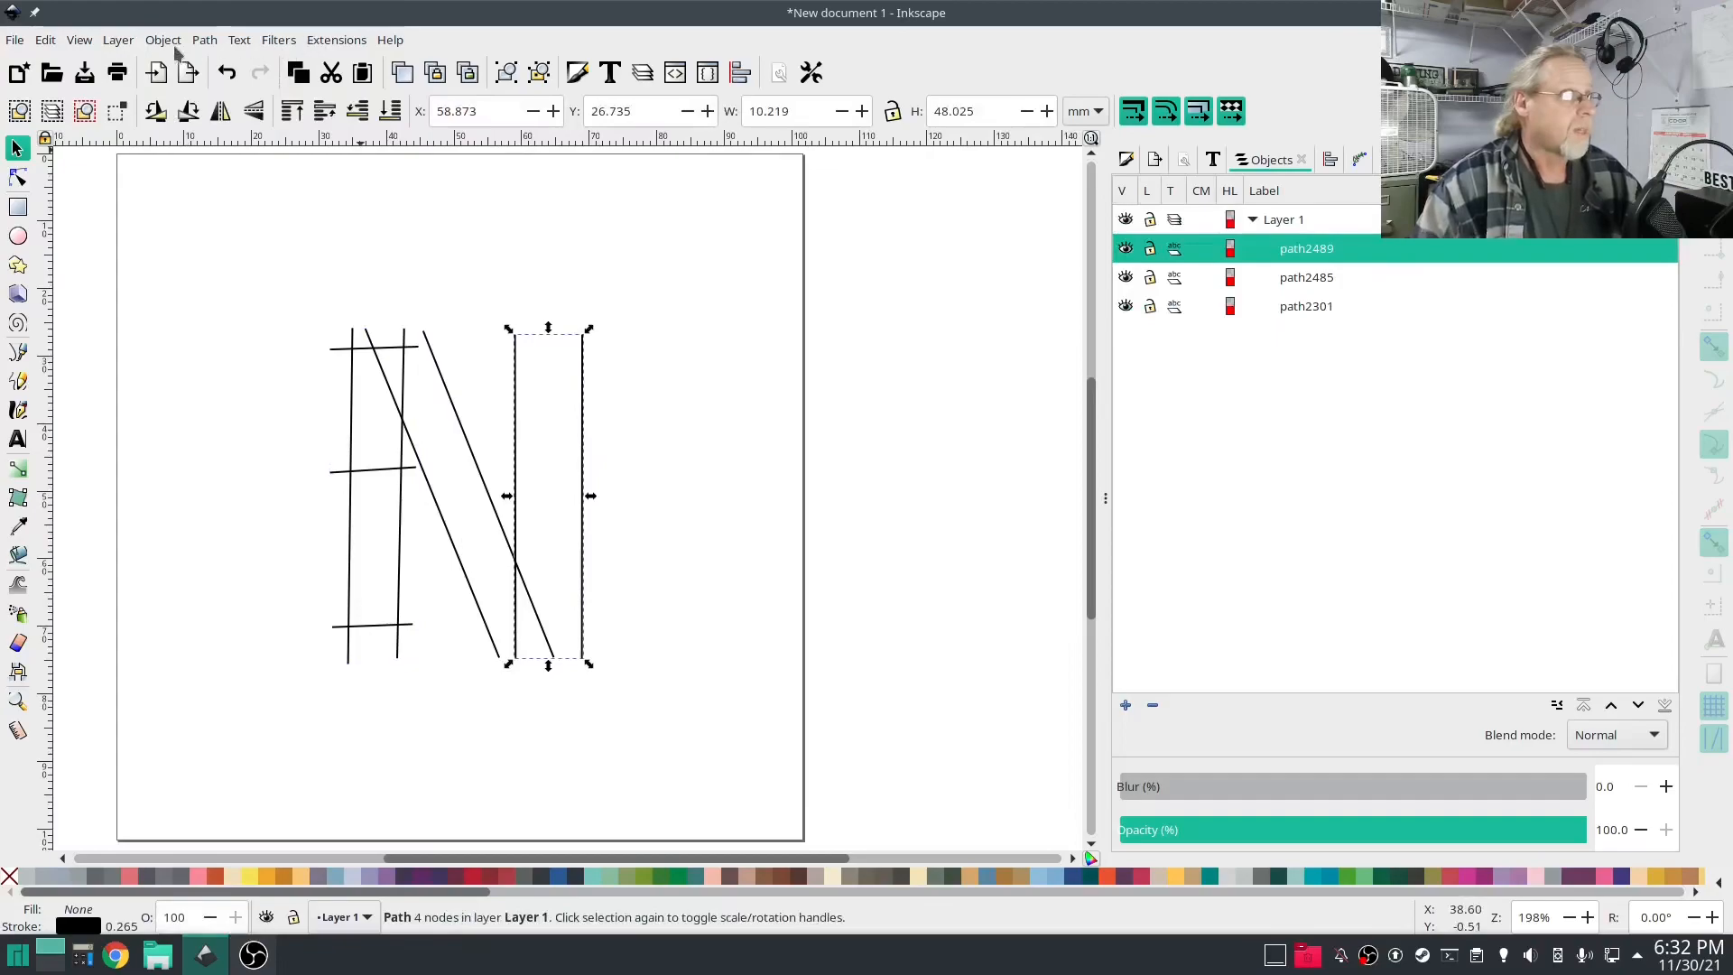
click(204, 40)
click(233, 511)
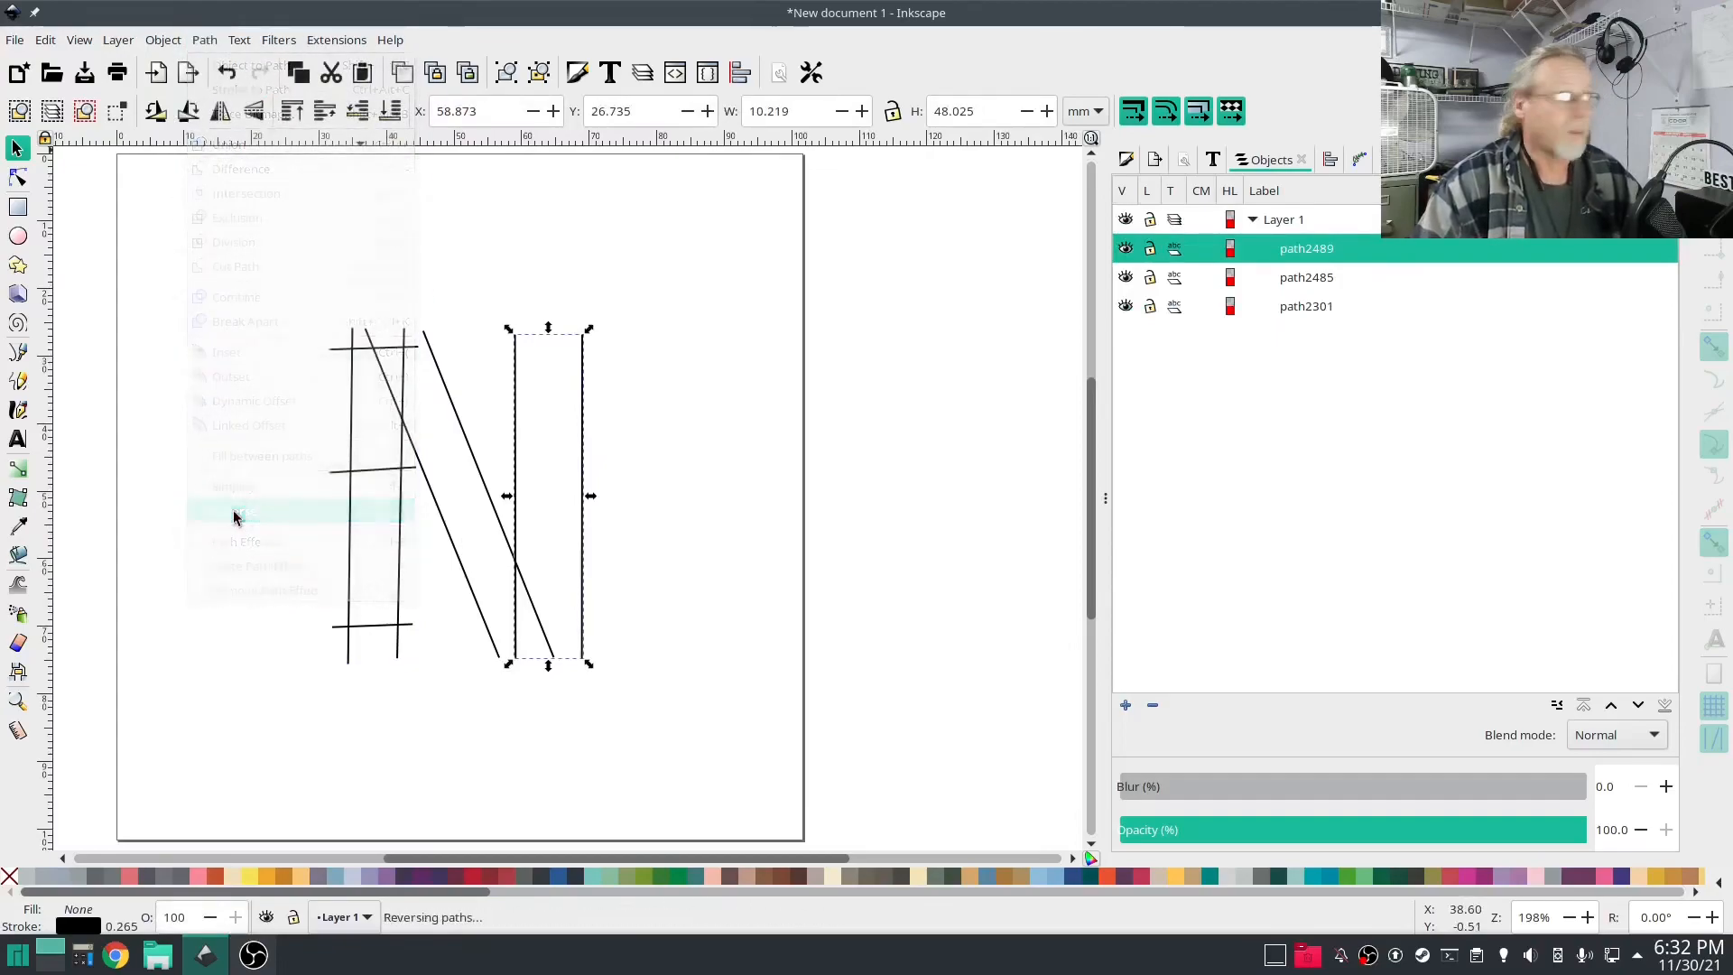
click(801, 685)
- Select all three columns of the N and open the Ink/Stitch Params to check their stitching direction
drag(696, 695, 310, 291)
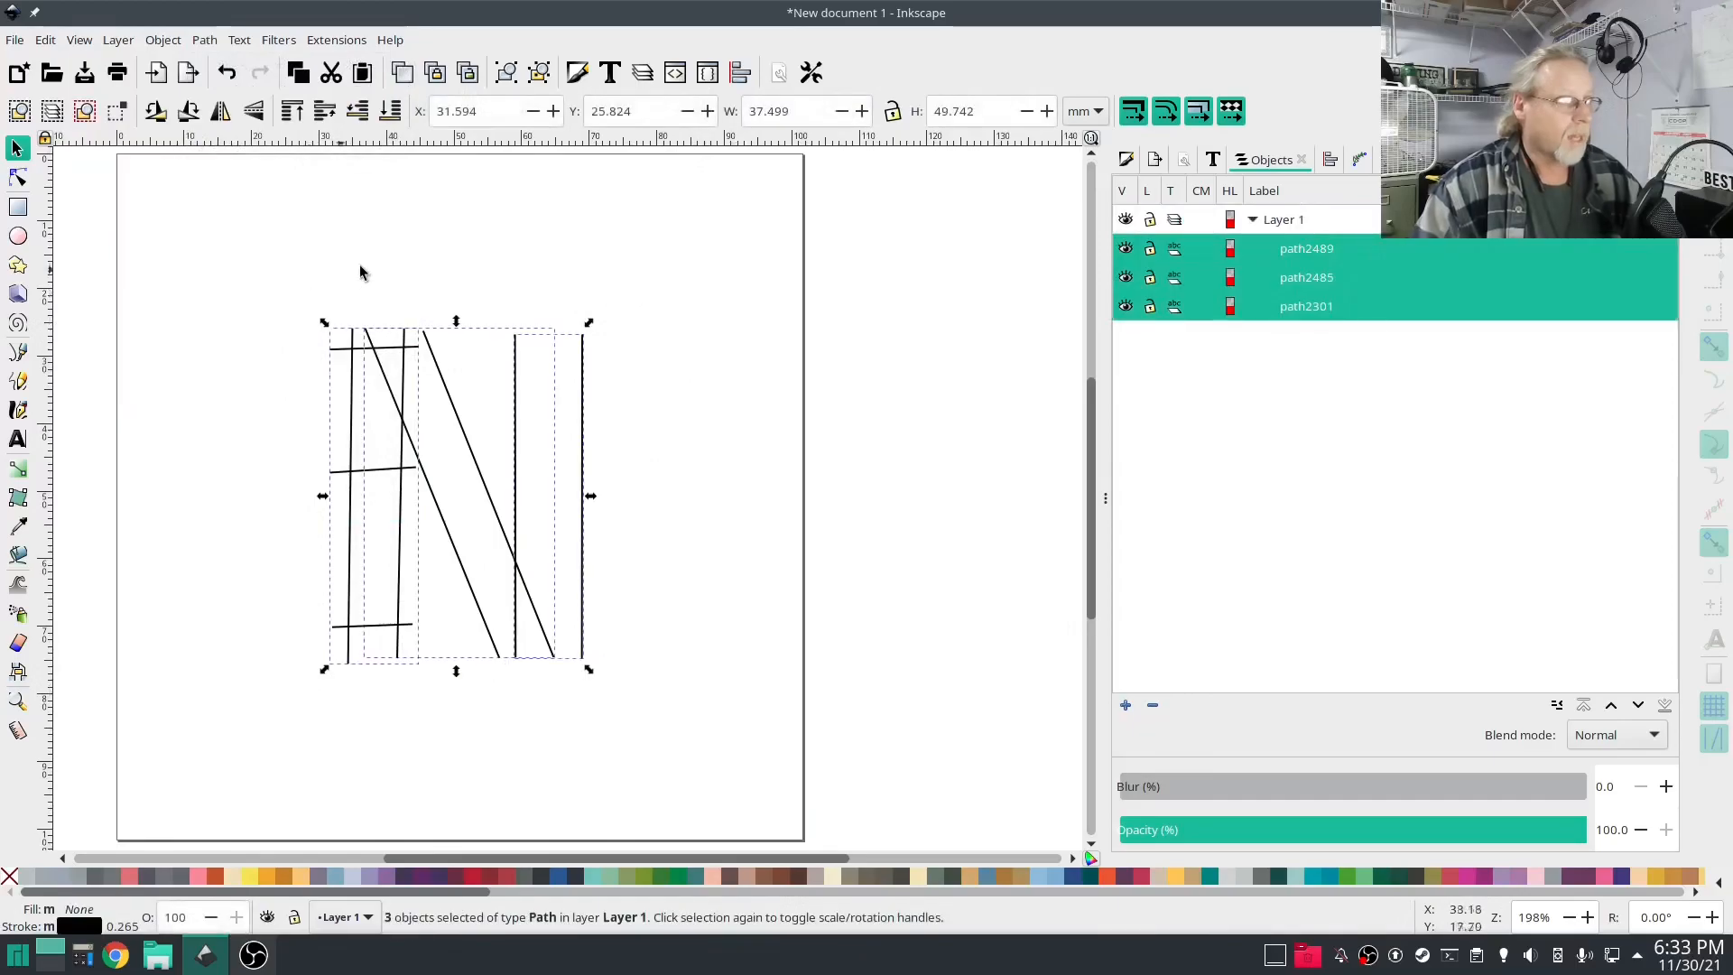
click(337, 40)
mouse_move(393, 298)
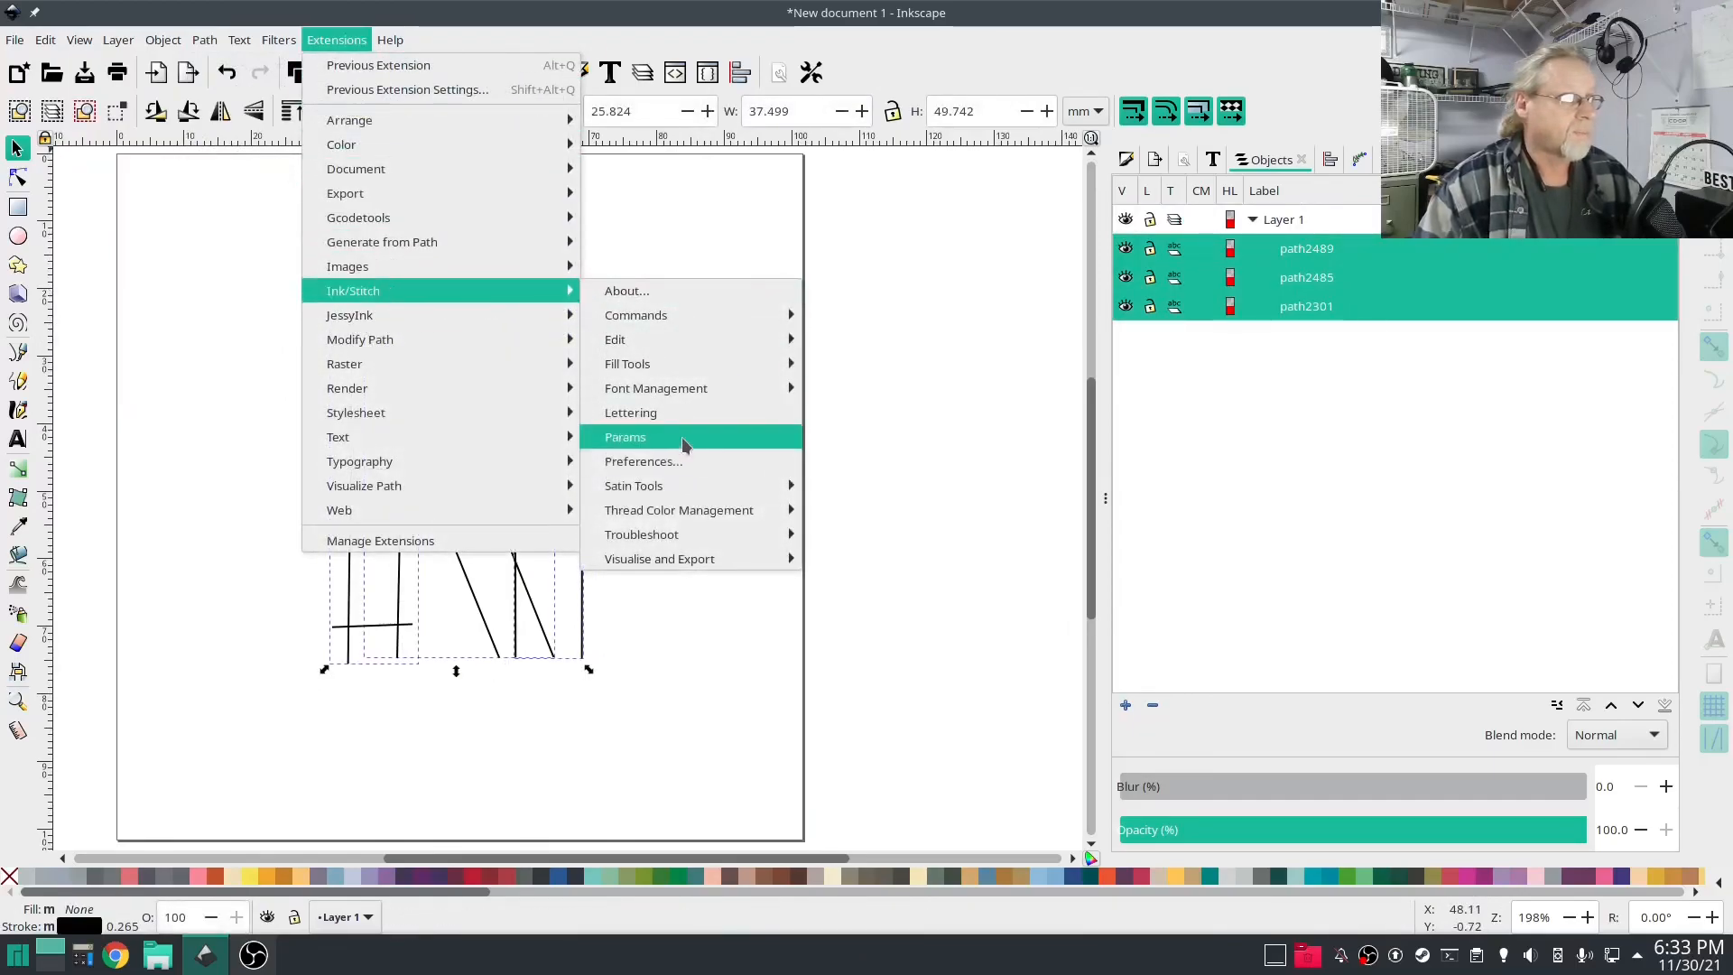
click(680, 437)
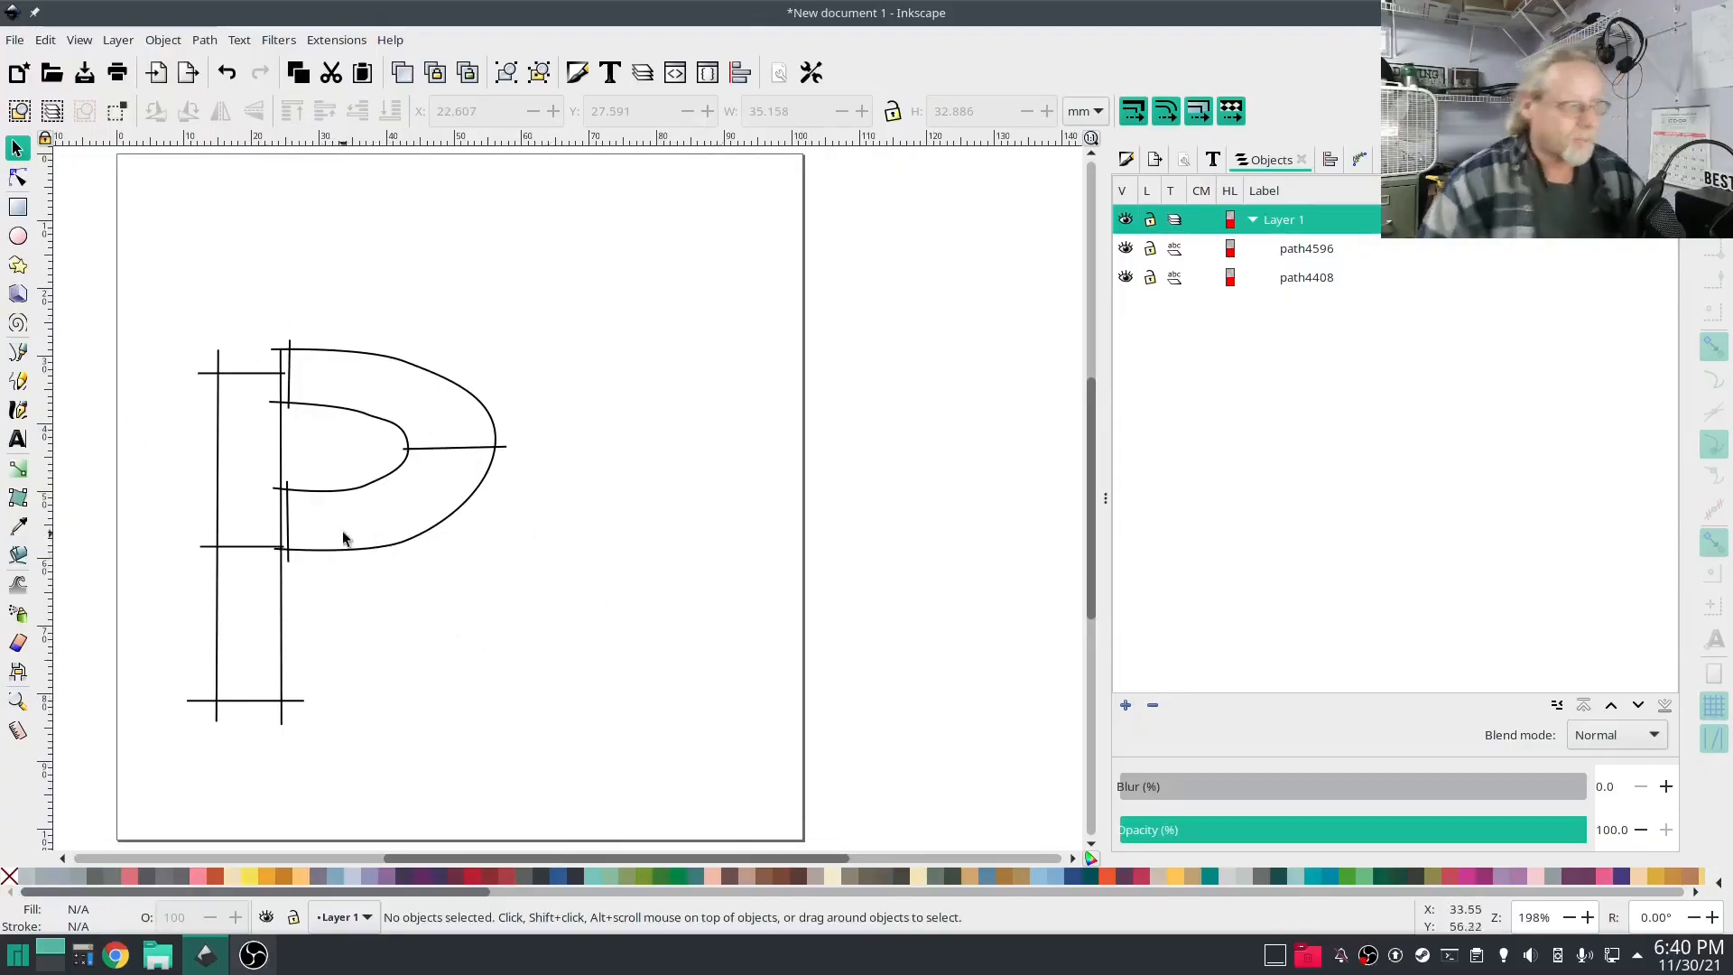
- Select both satin columns of the letter P and open their stitch preview in the Ink/Stitch Params
drag(521, 778, 162, 271)
click(335, 39)
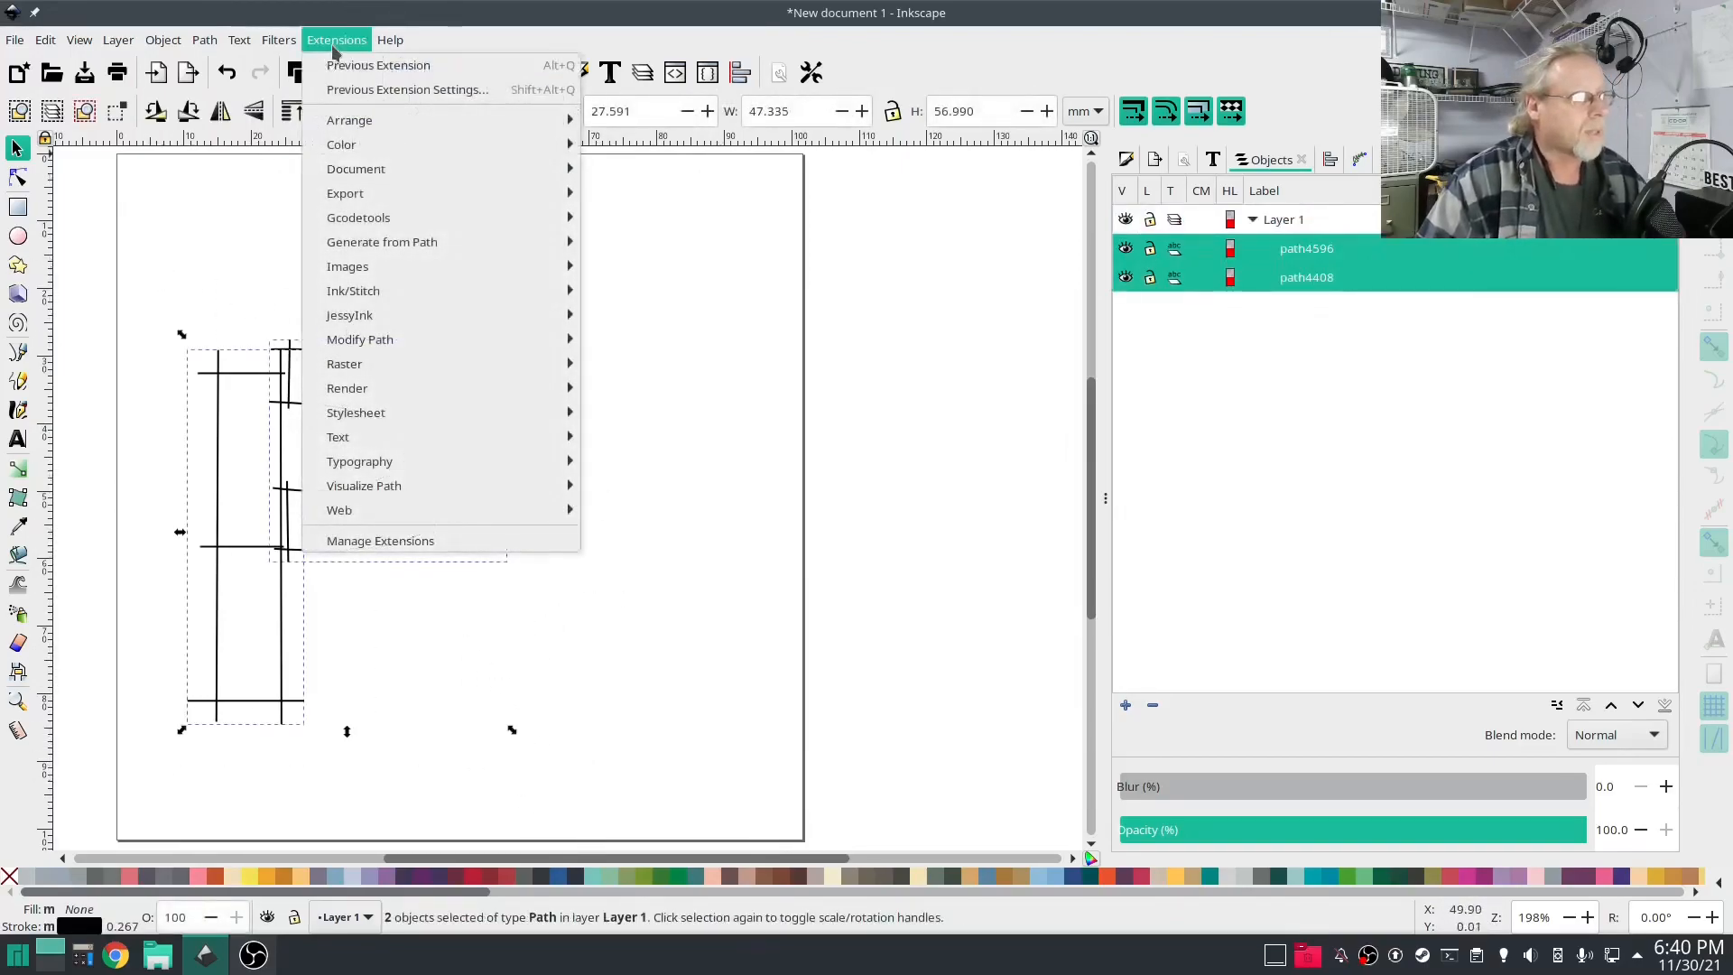
mouse_move(406, 290)
click(656, 449)
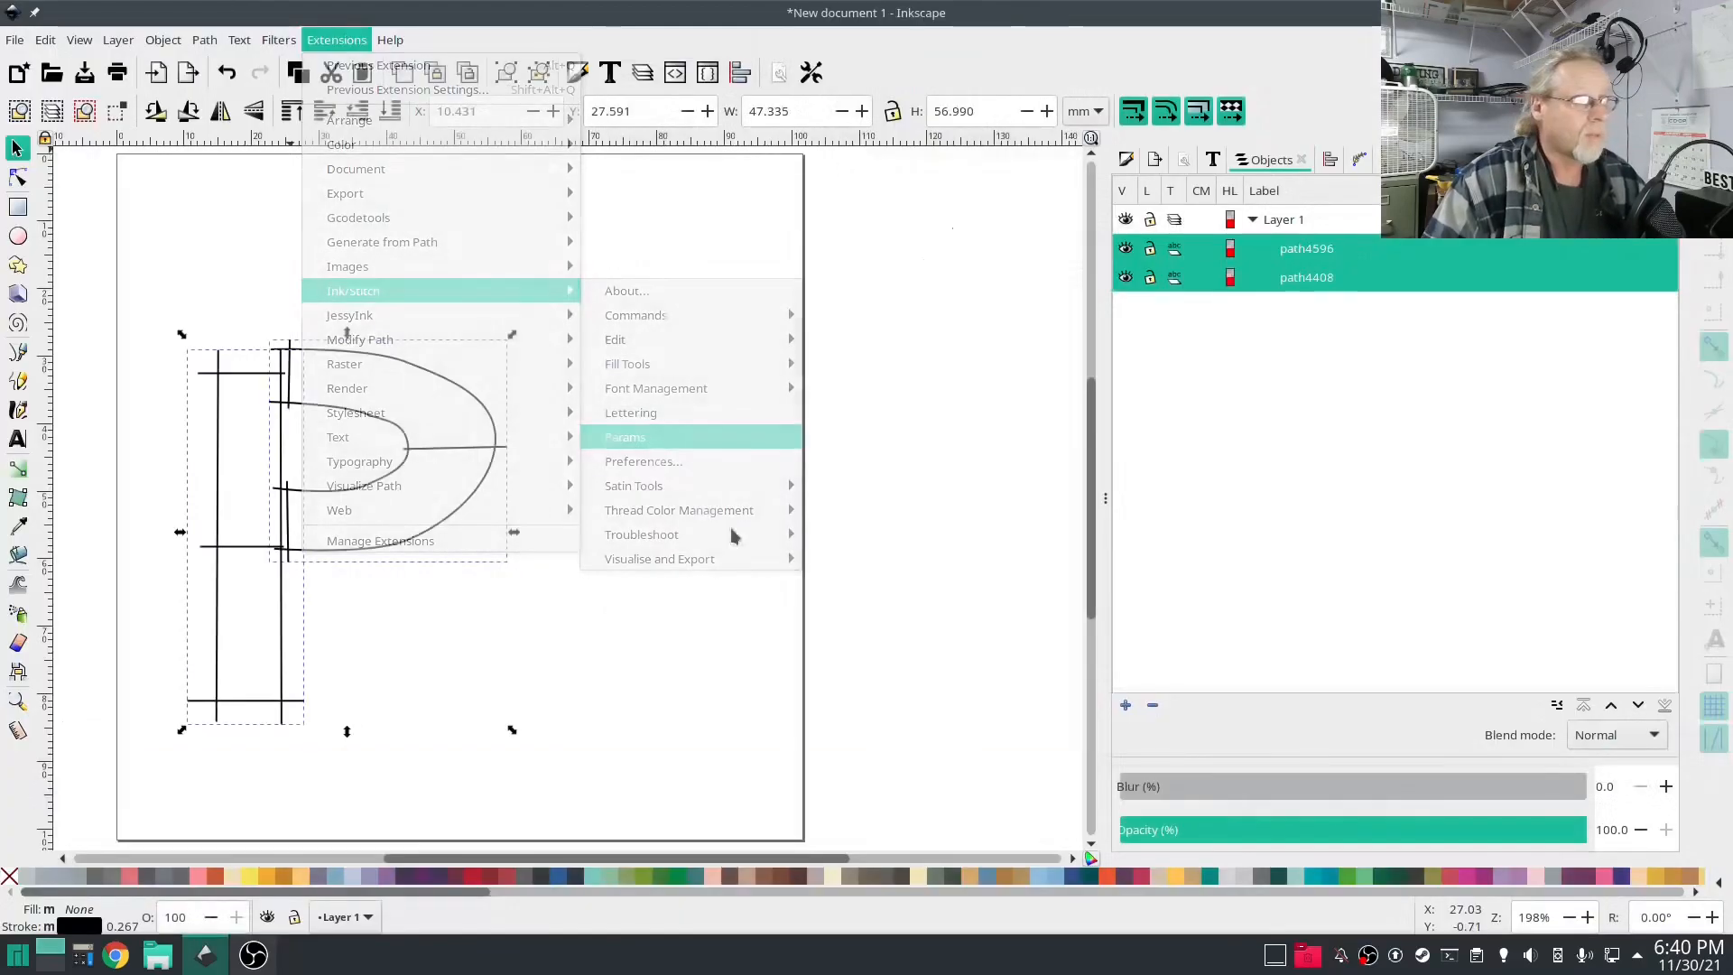
click(686, 435)
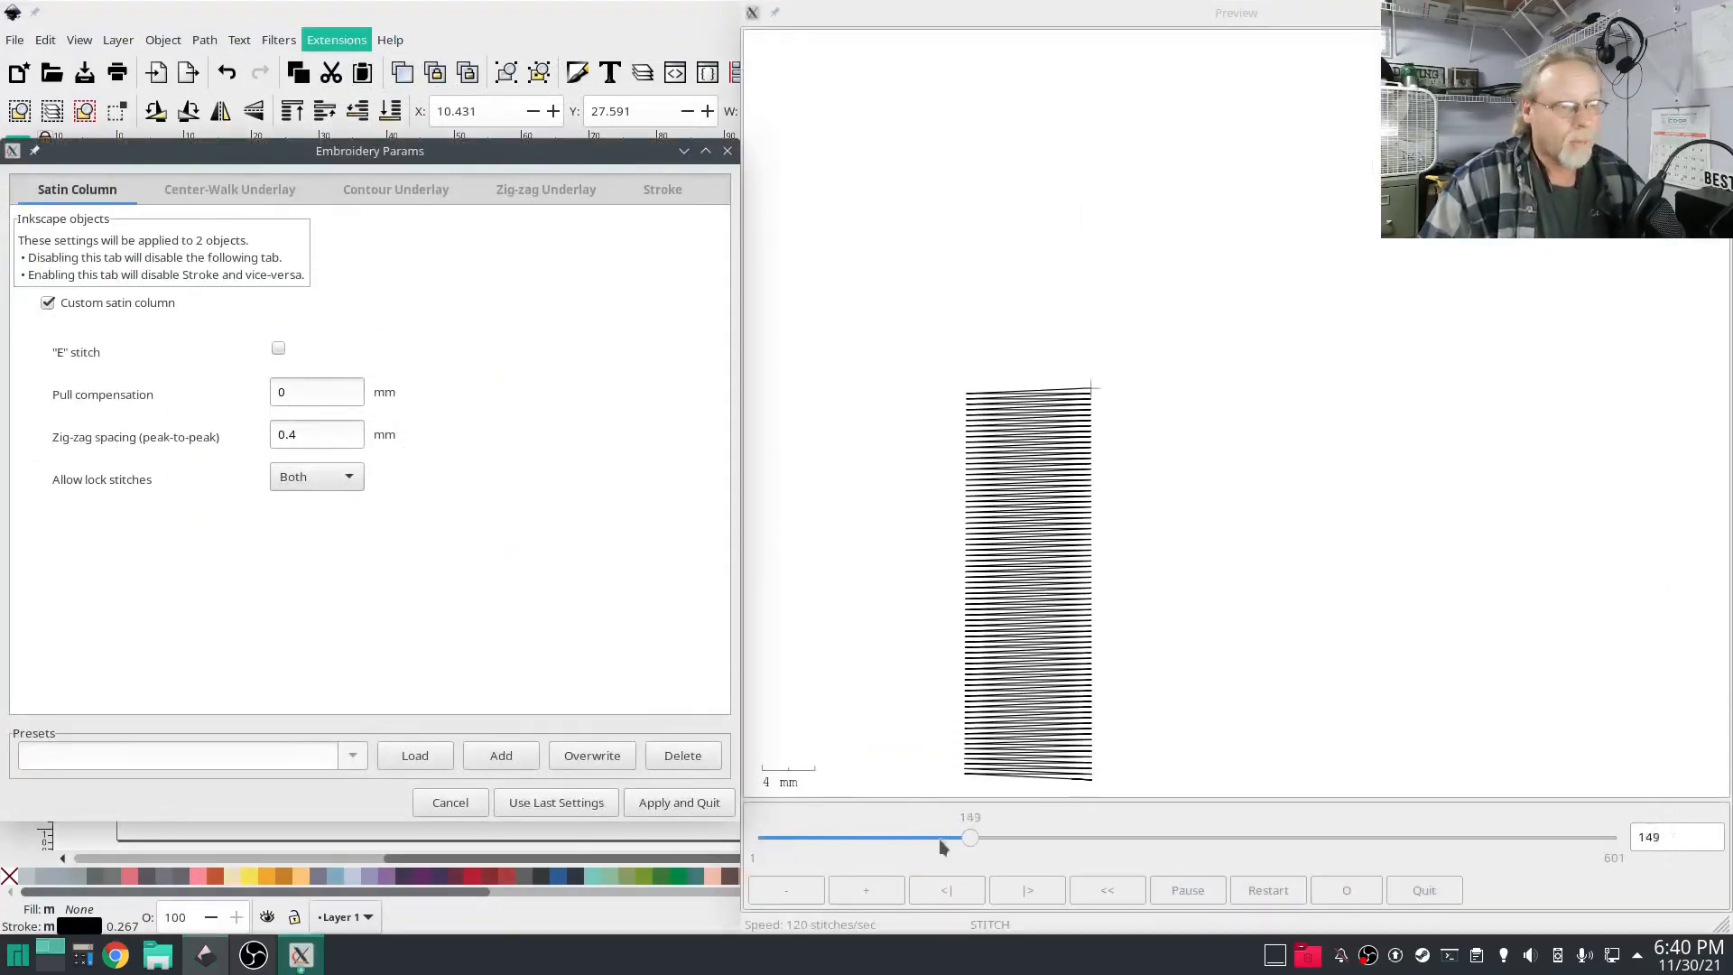
- Examine the P's stitch simulation around stitch 287, then close the preview and Params and deselect the columns
click(1014, 889)
drag(1093, 837, 1169, 845)
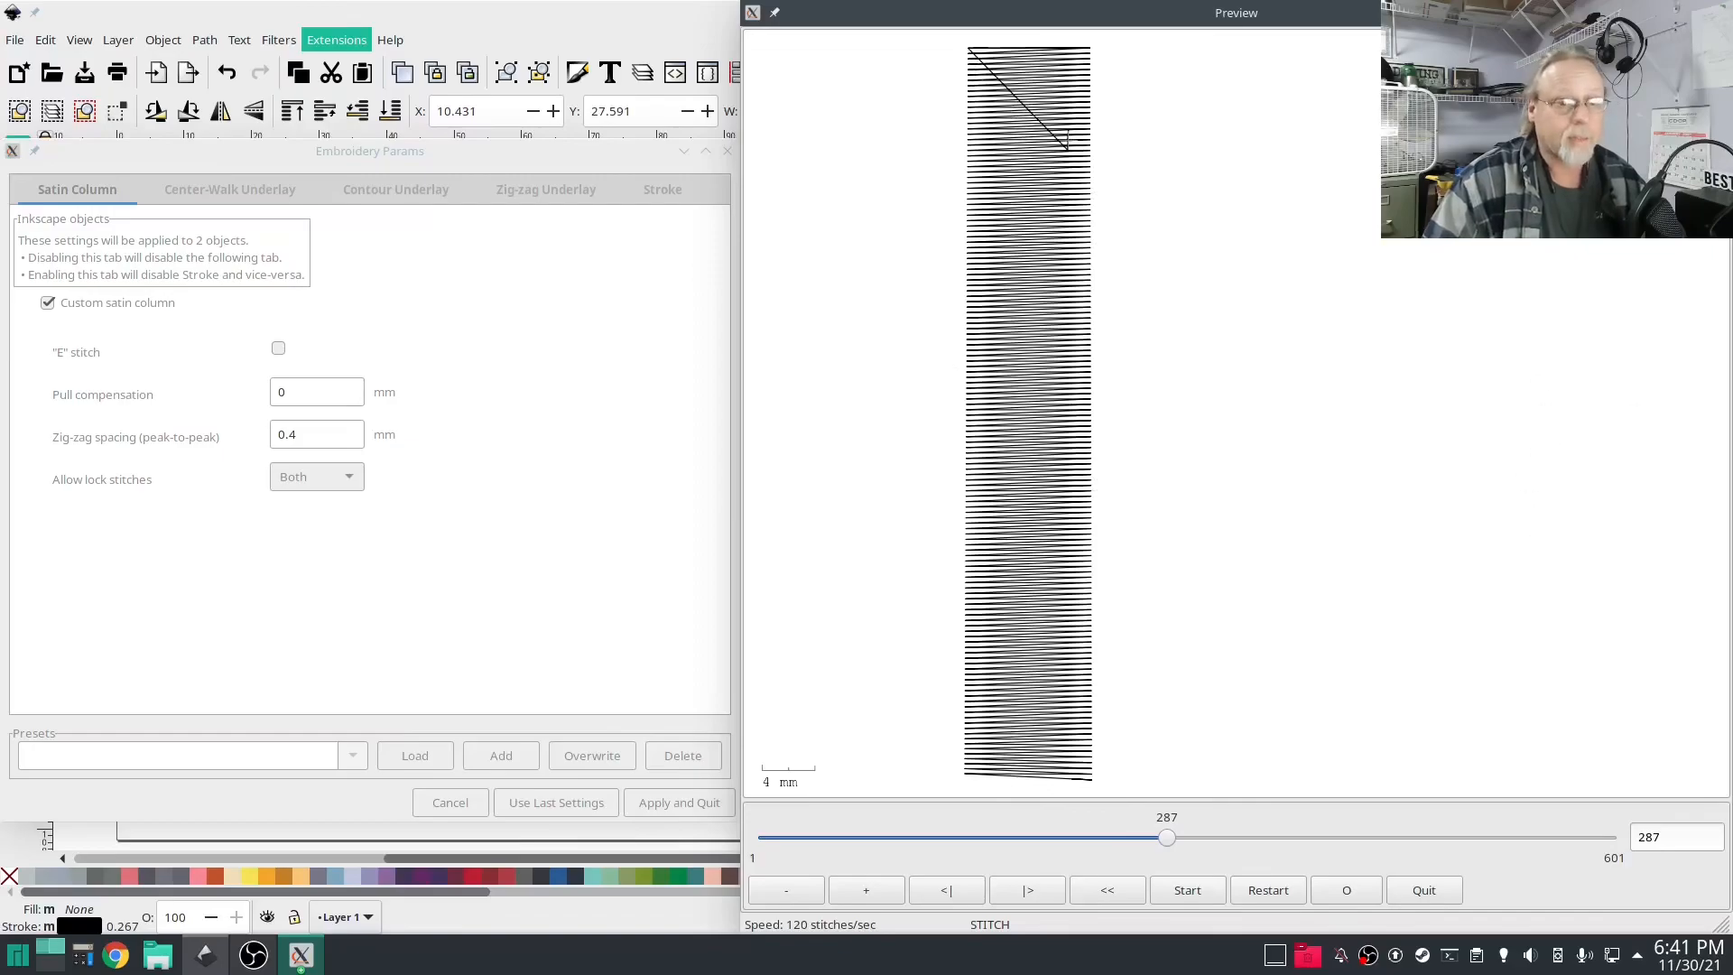
click(1718, 13)
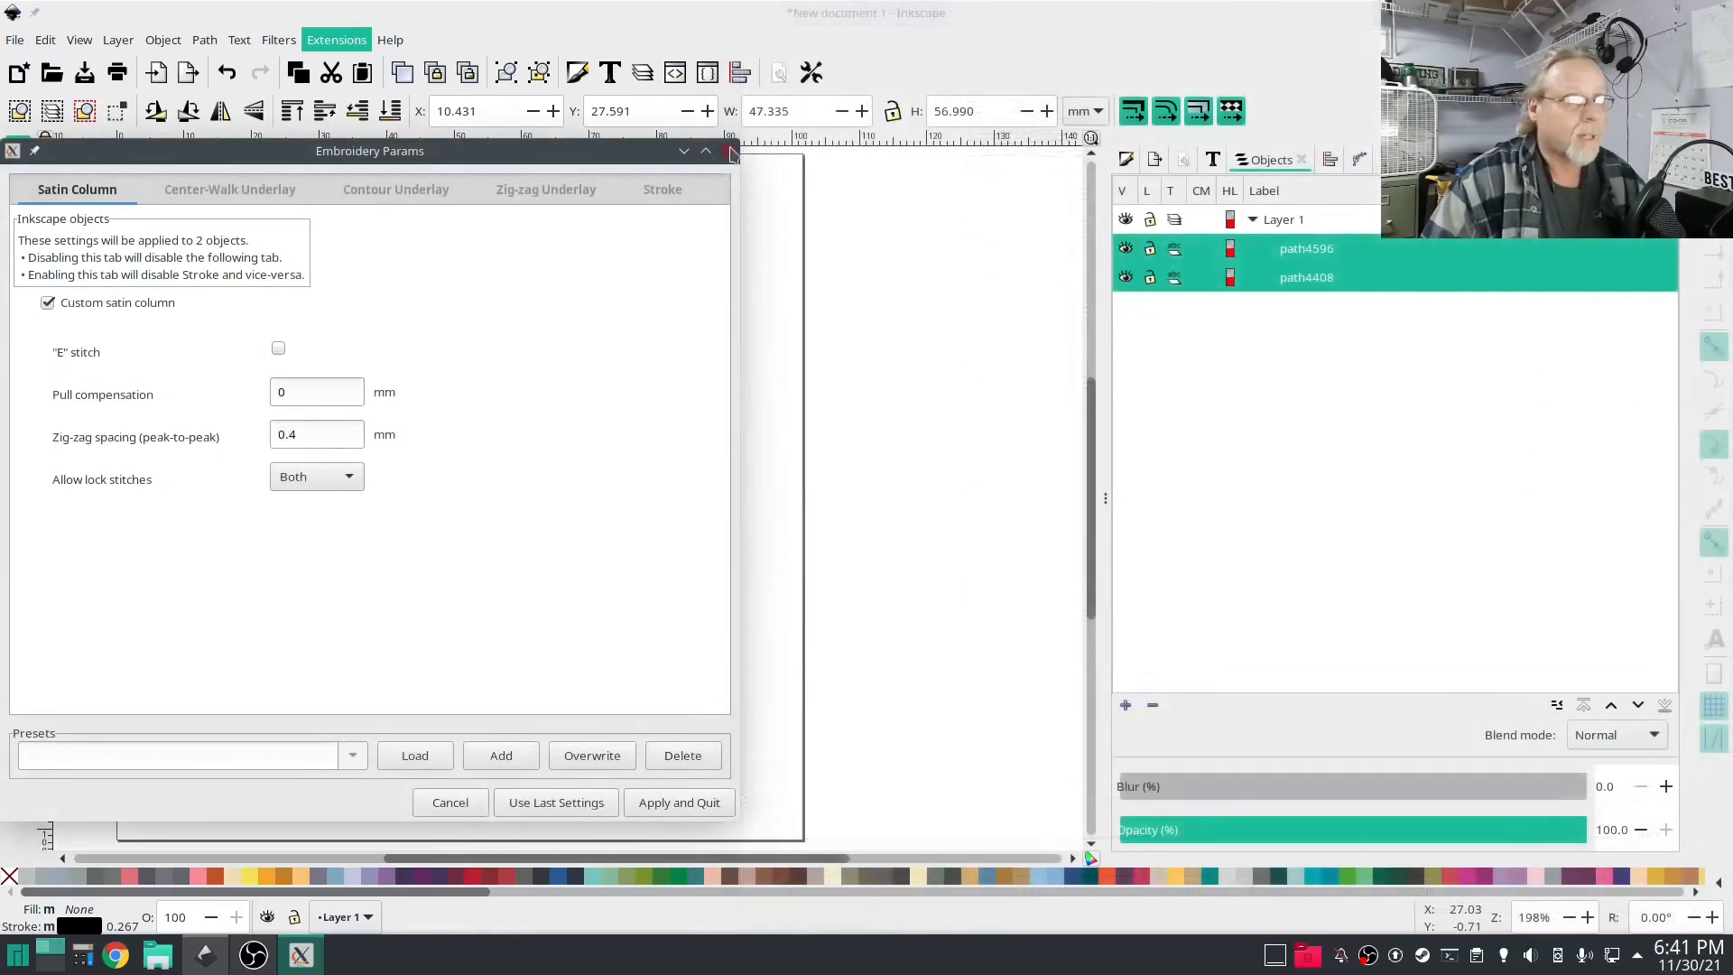
click(731, 152)
click(190, 619)
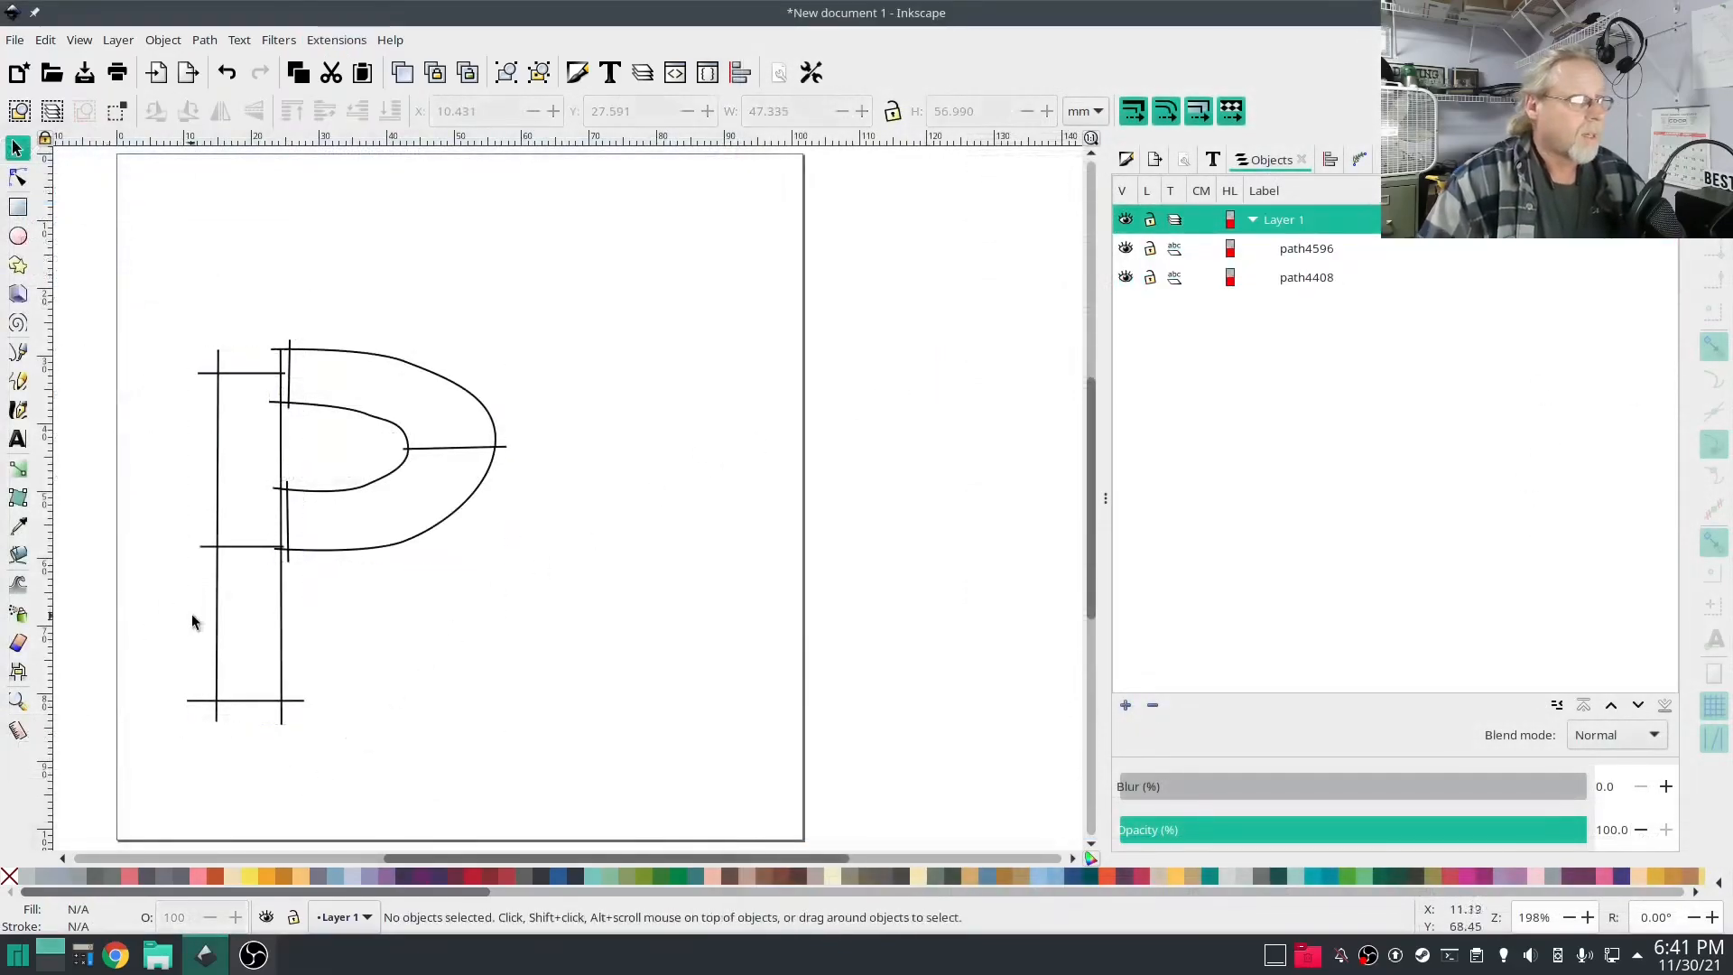
- Flip the satin column rails of the letter P's upright column with the Ink/Stitch satin tools and deselect it
click(218, 612)
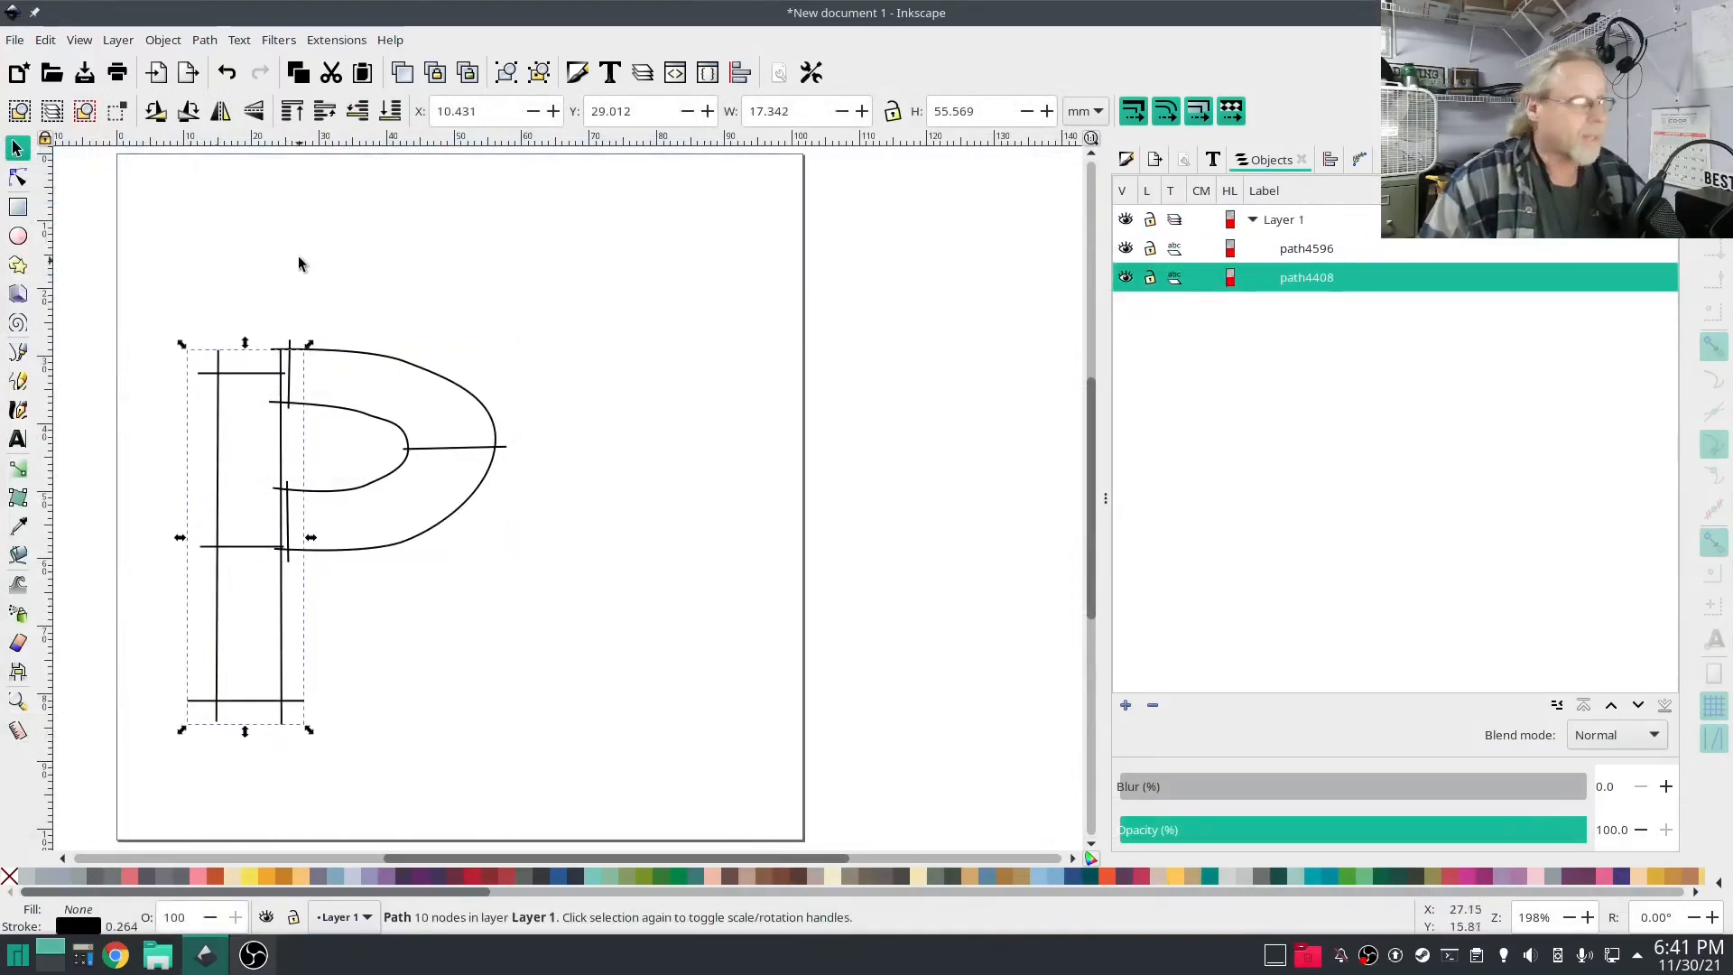
click(337, 40)
mouse_move(523, 291)
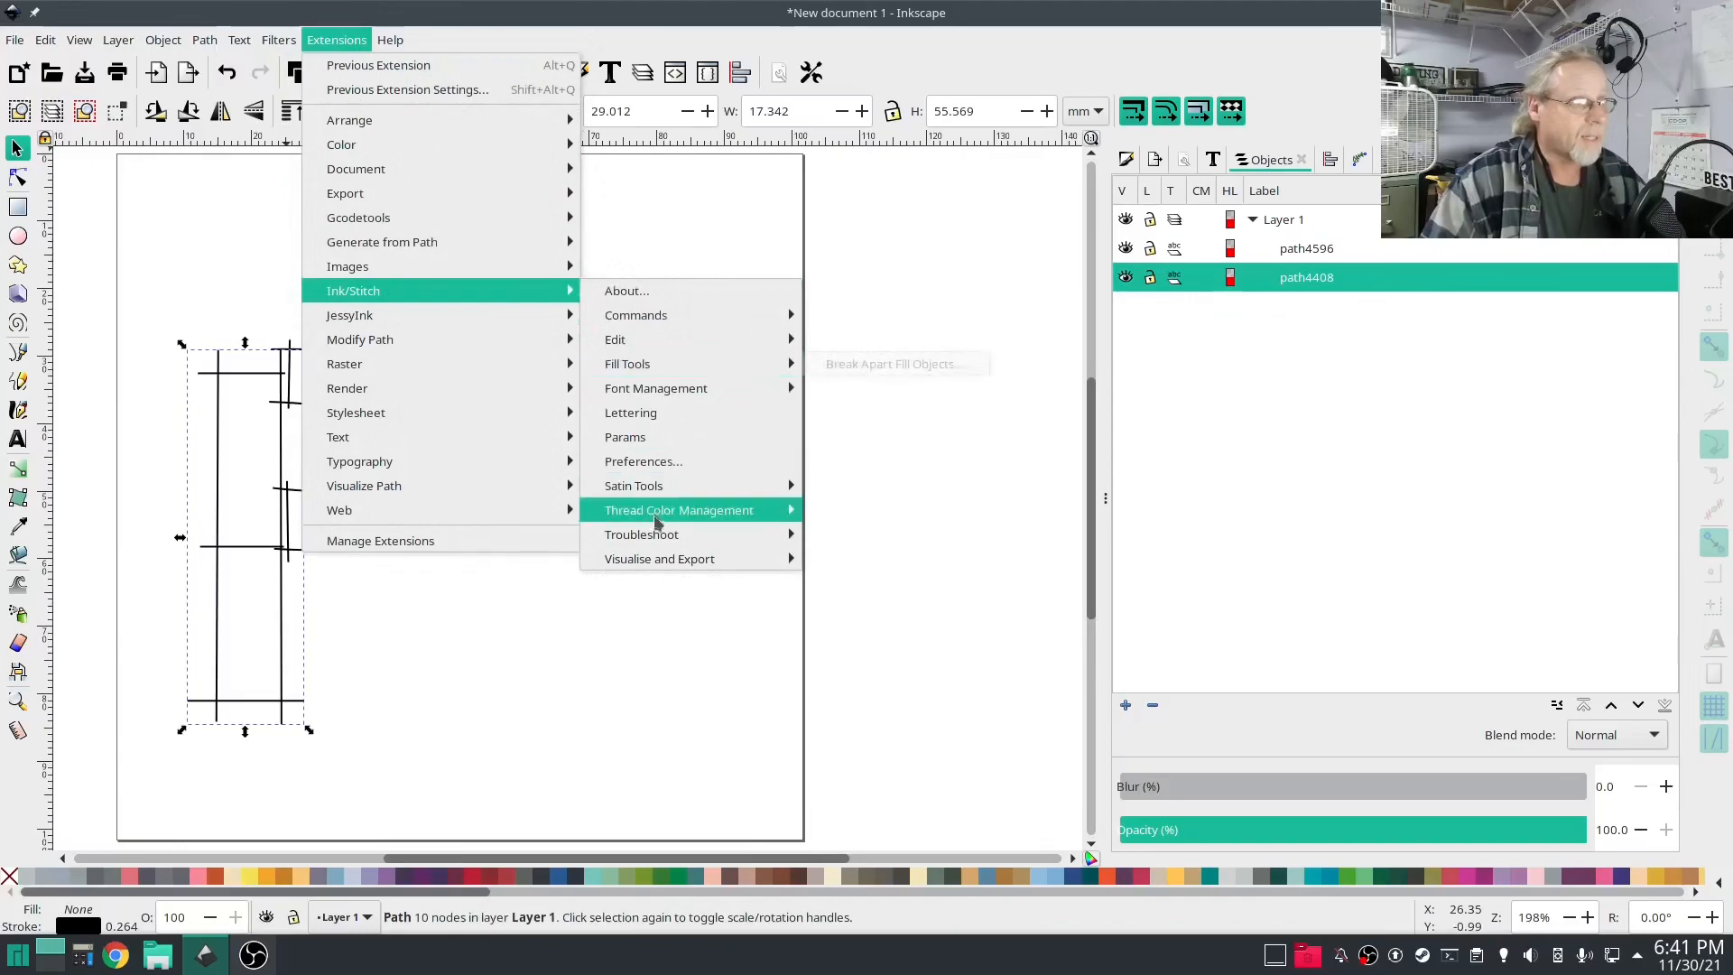
mouse_move(664, 486)
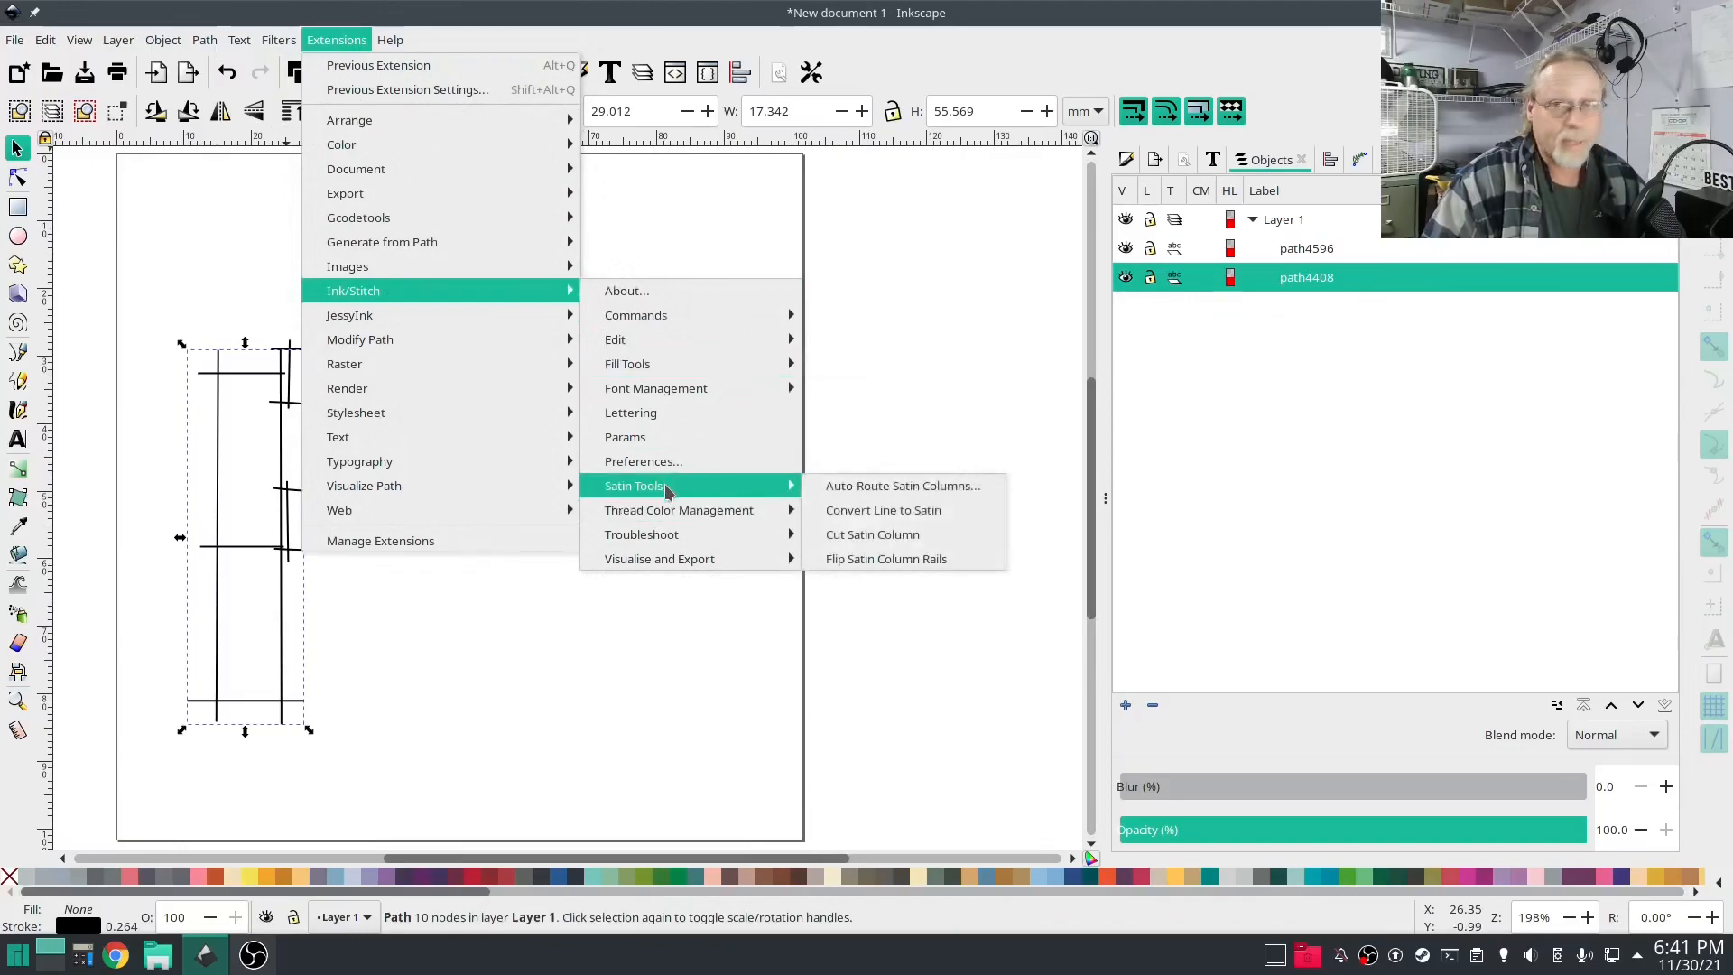
click(914, 560)
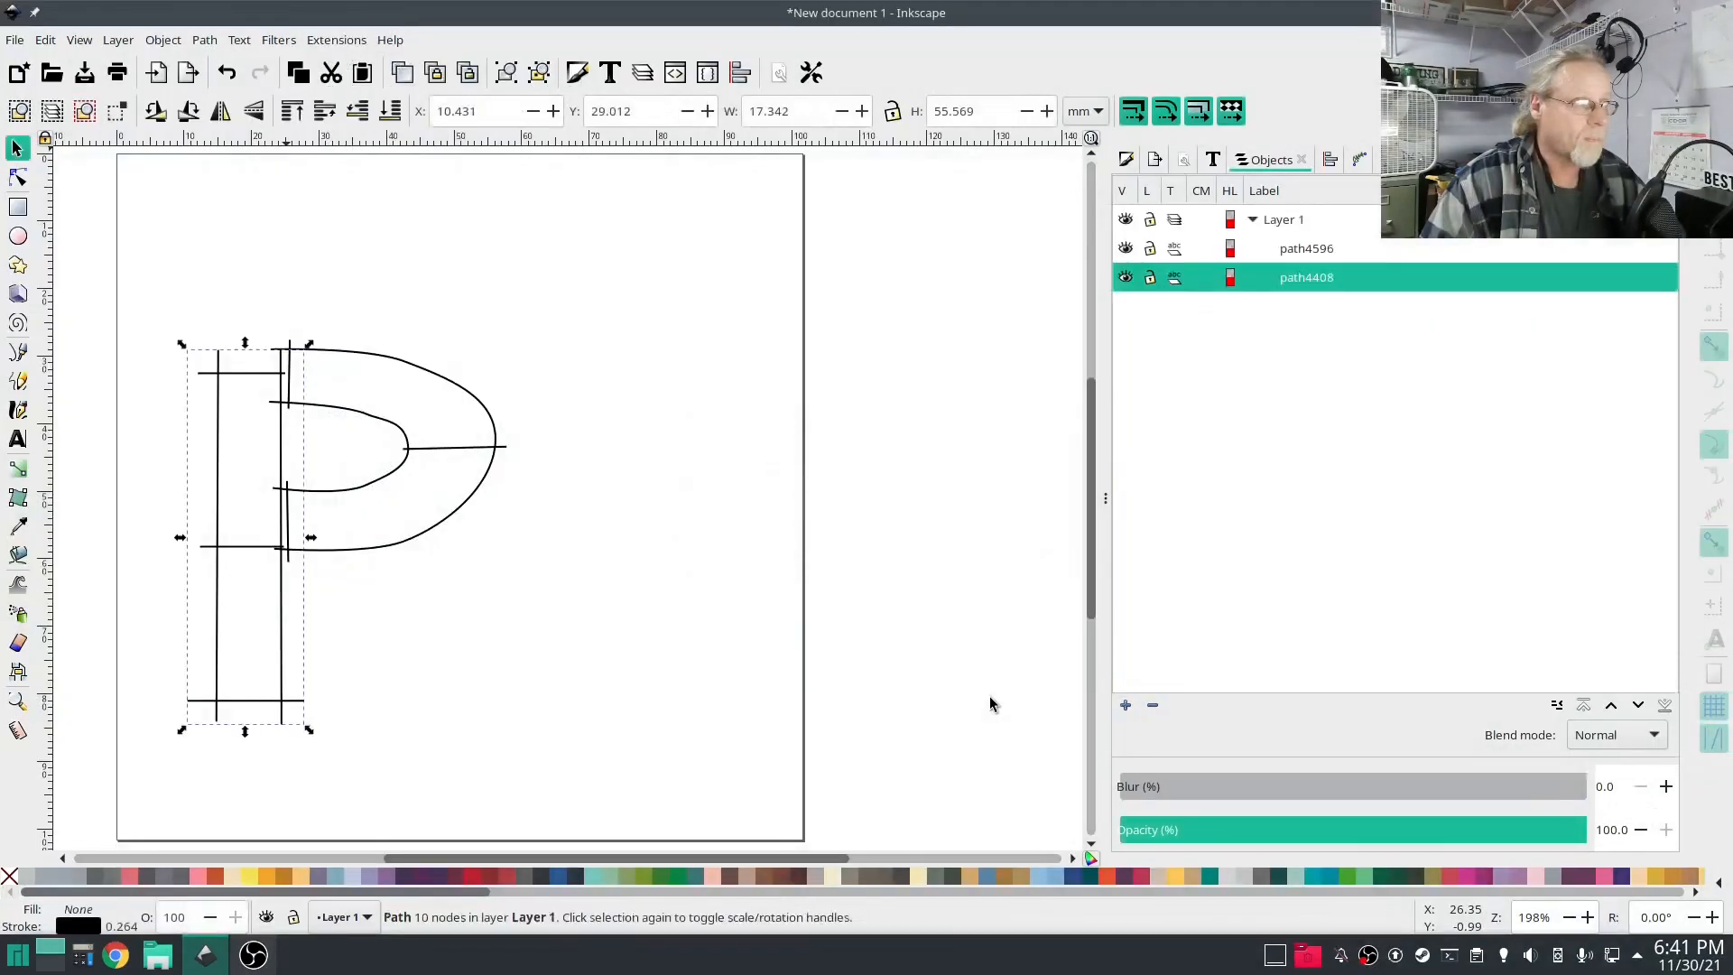
click(989, 695)
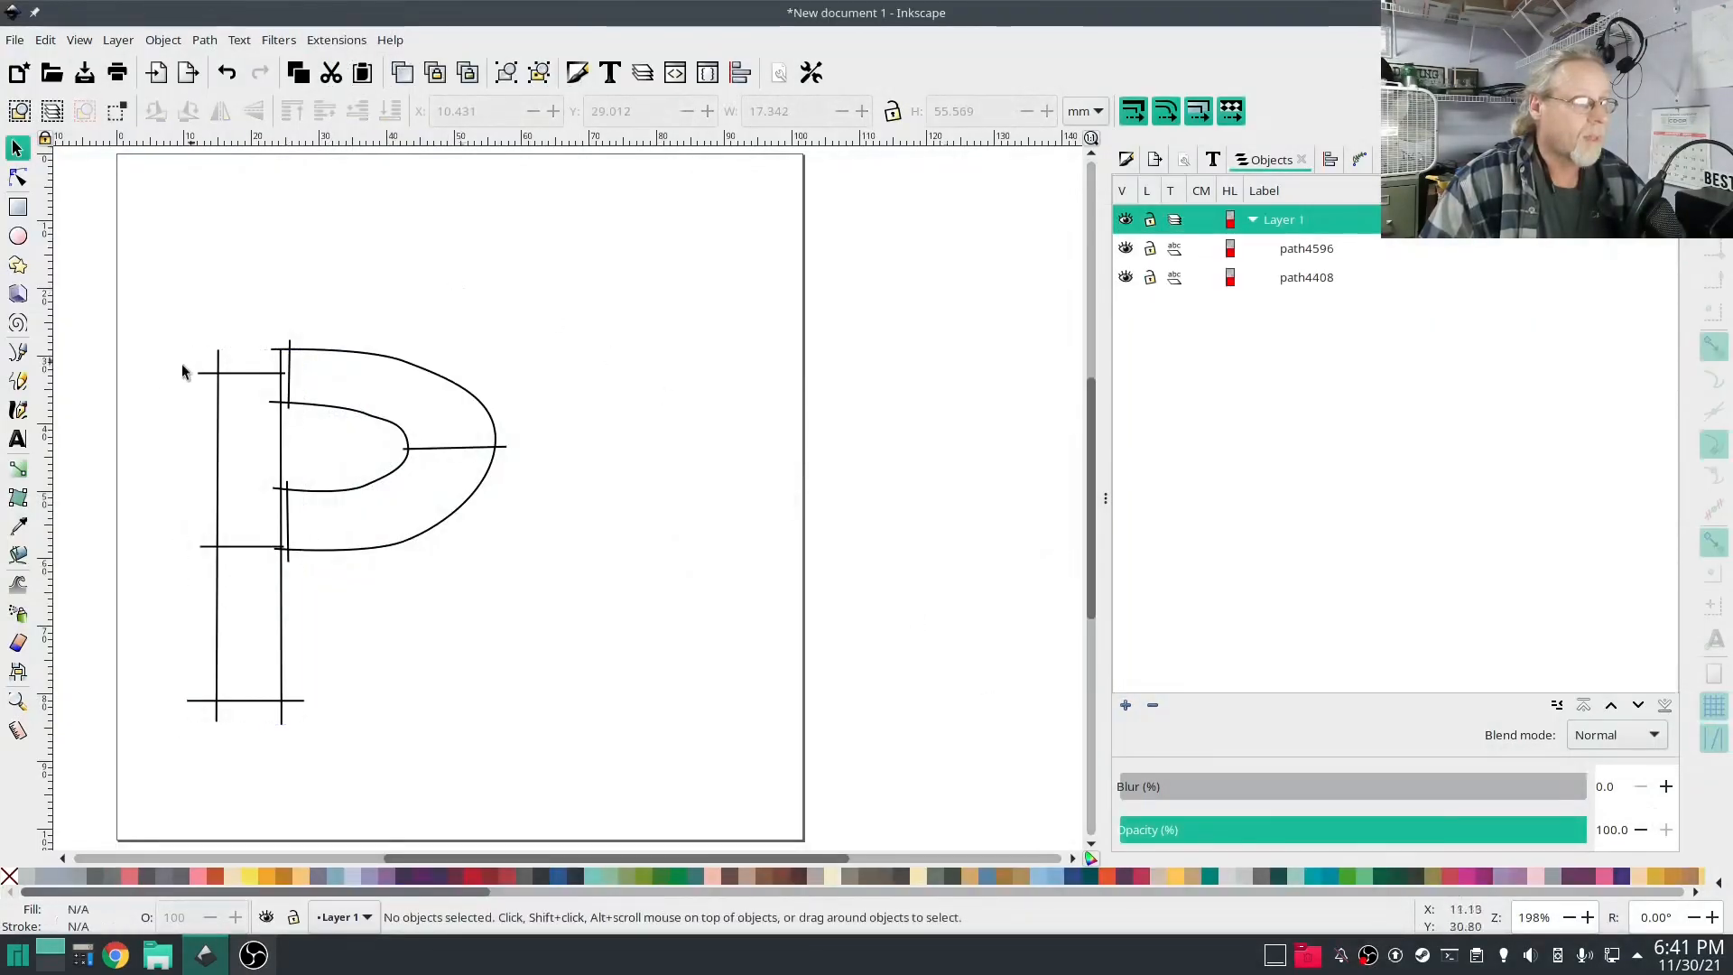
- Preview the P's upright column in the Ink/Stitch Params, skip near the simulation's end to check its stitching direction, and quit the preview
click(219, 390)
click(330, 45)
mouse_move(383, 290)
click(642, 437)
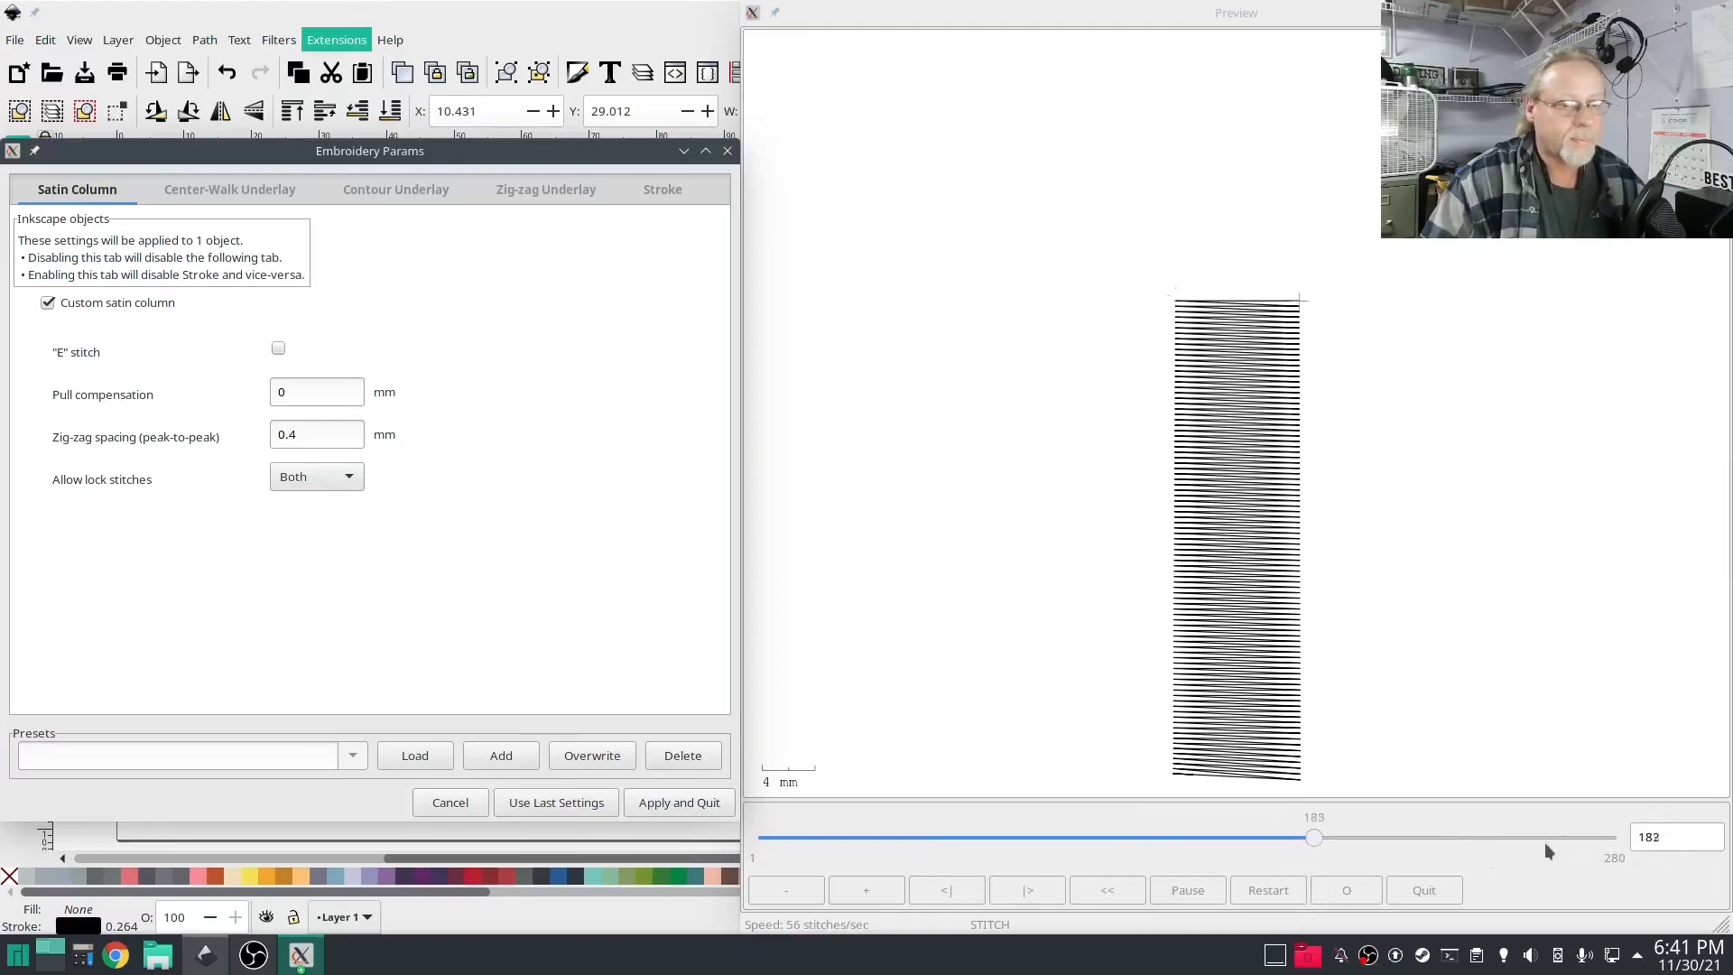
click(1591, 842)
click(1590, 836)
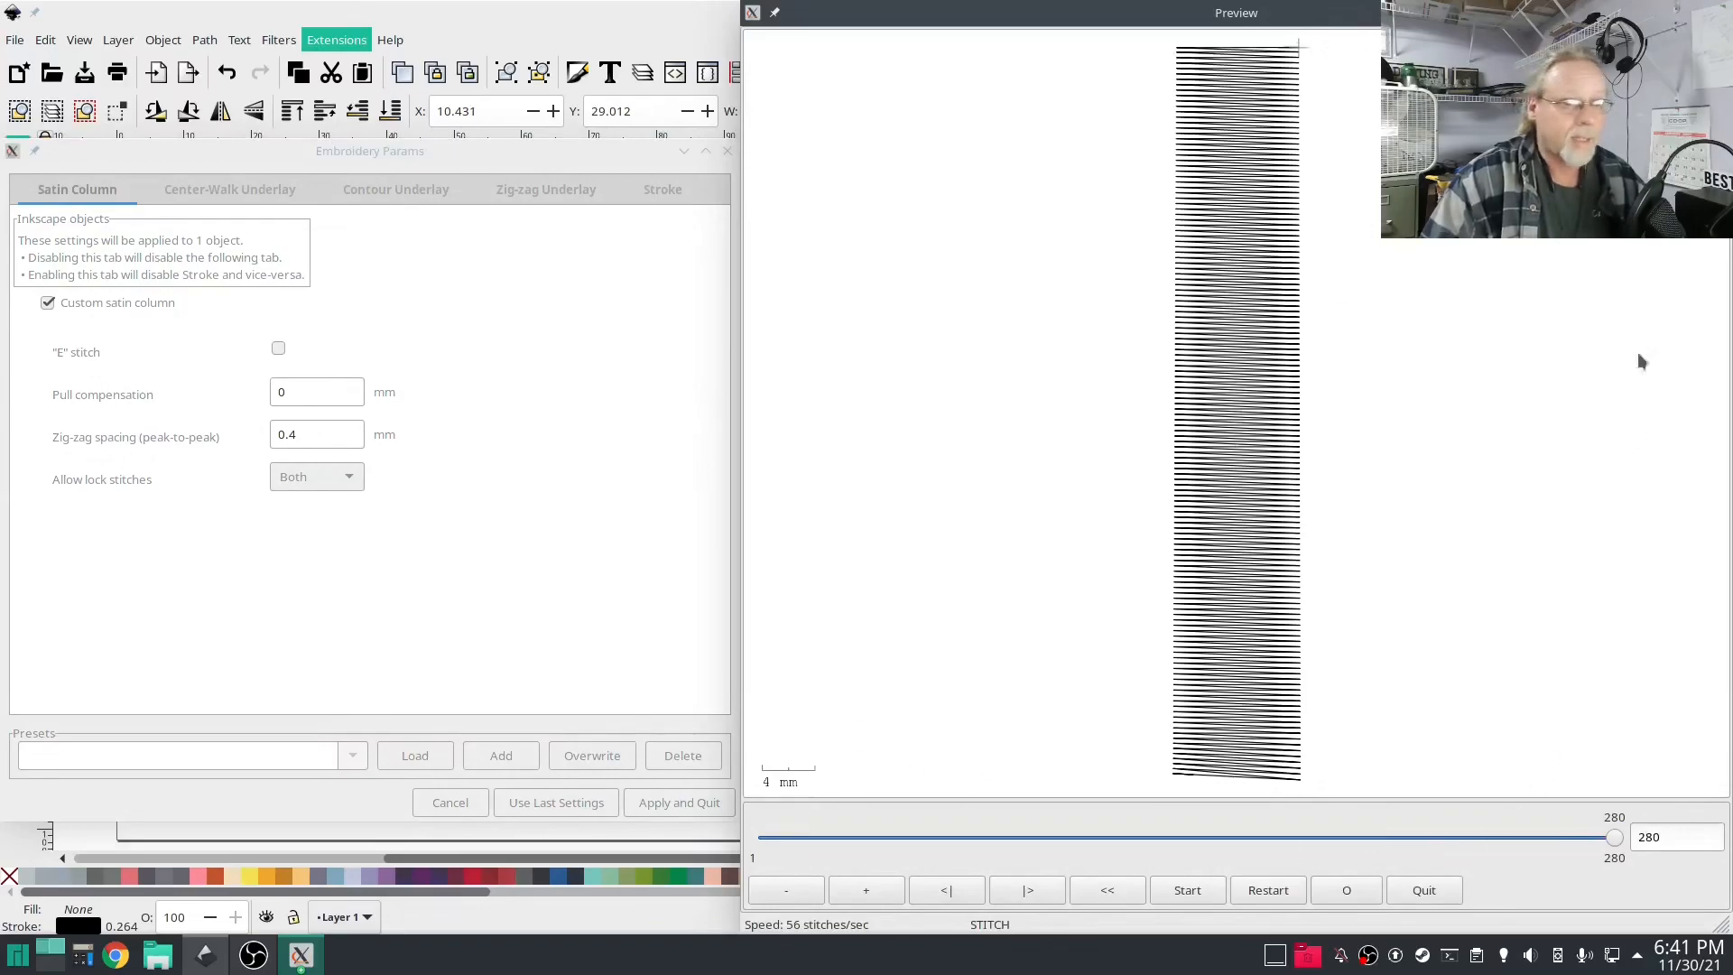
click(1424, 891)
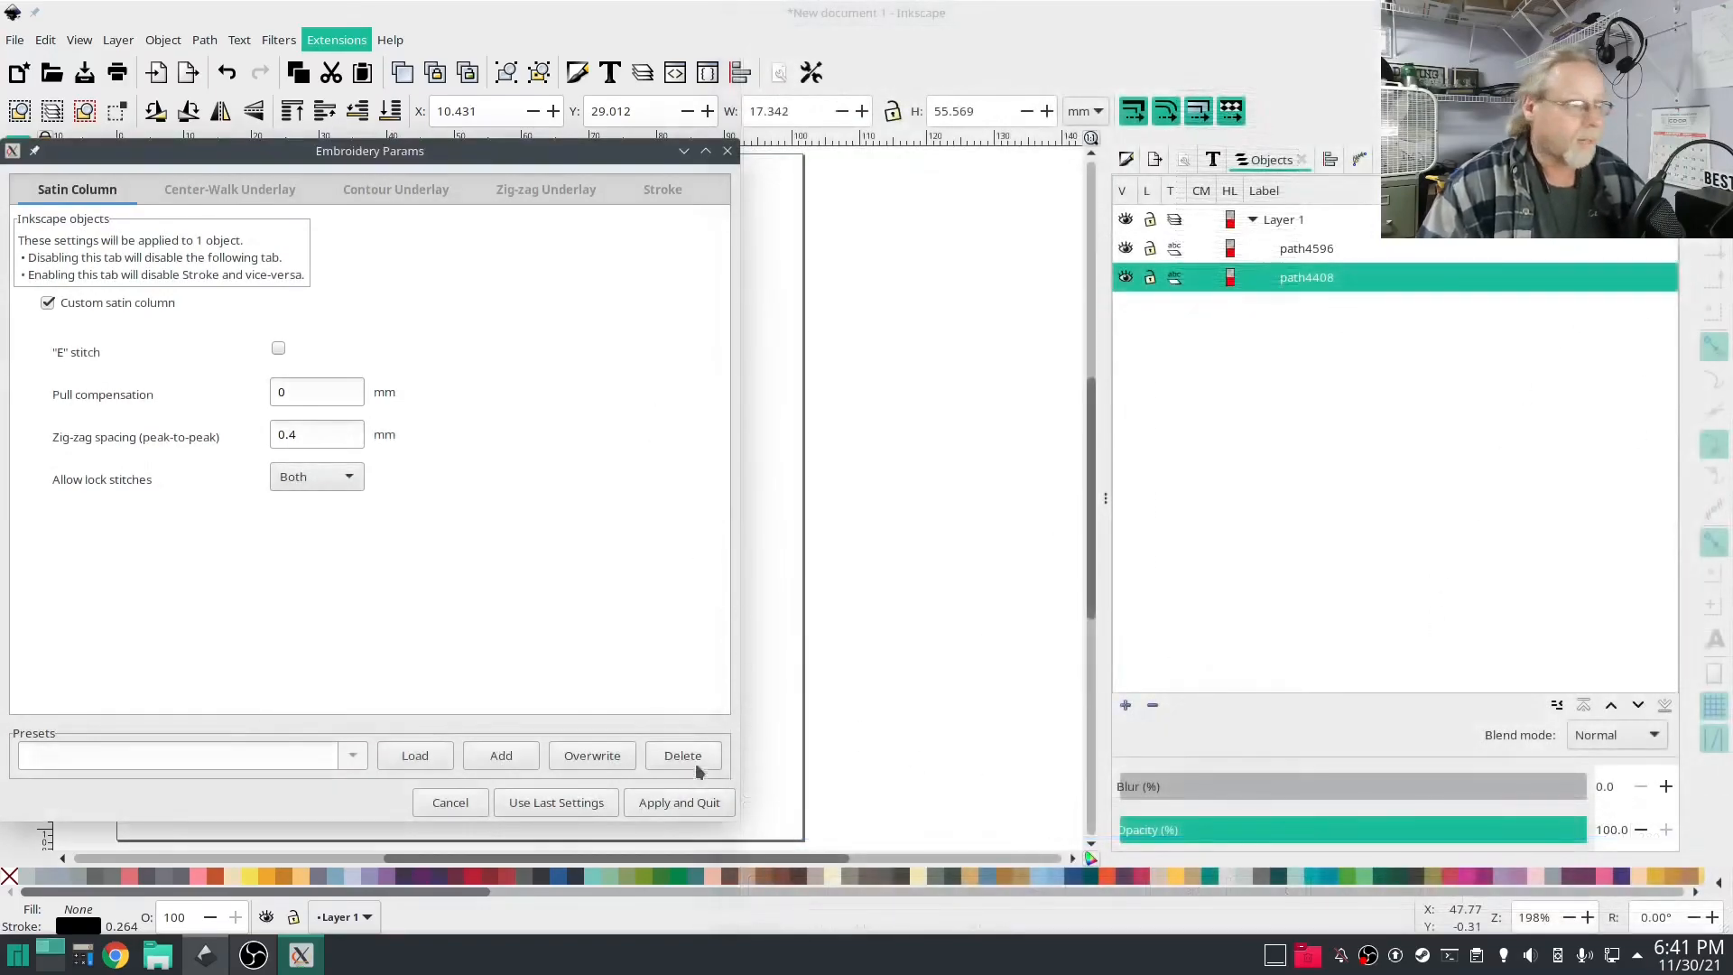
- Select the curved bowl column of the letter P and flip its satin column rails
click(462, 505)
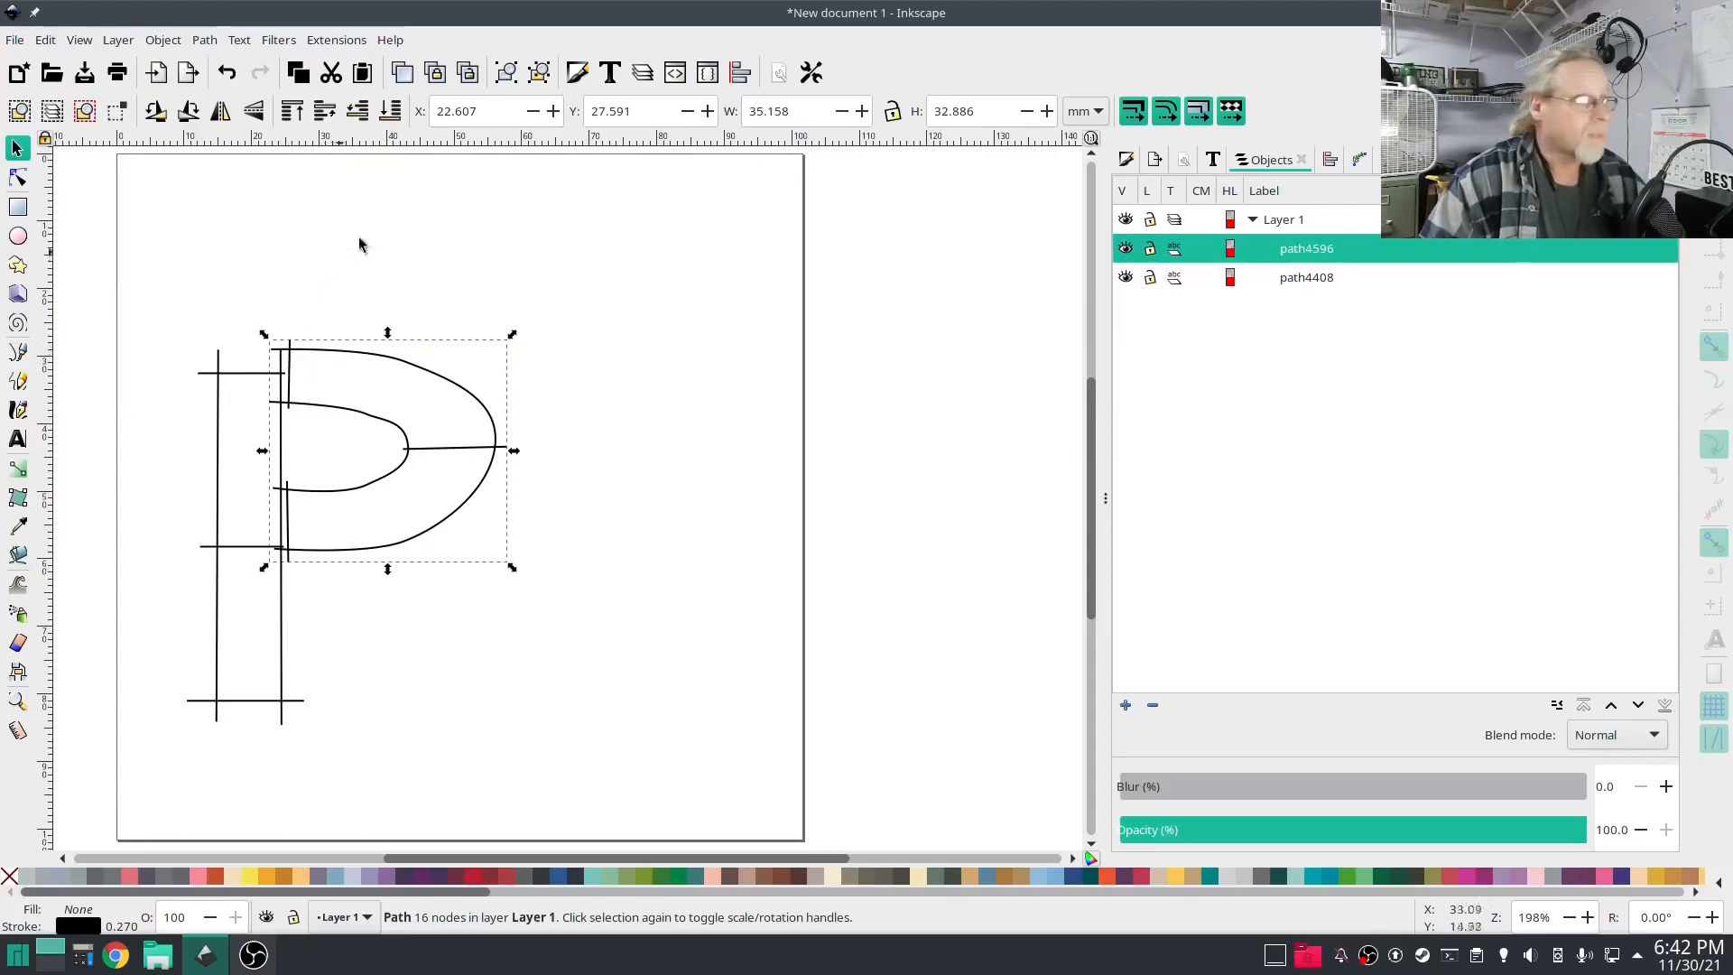
click(337, 41)
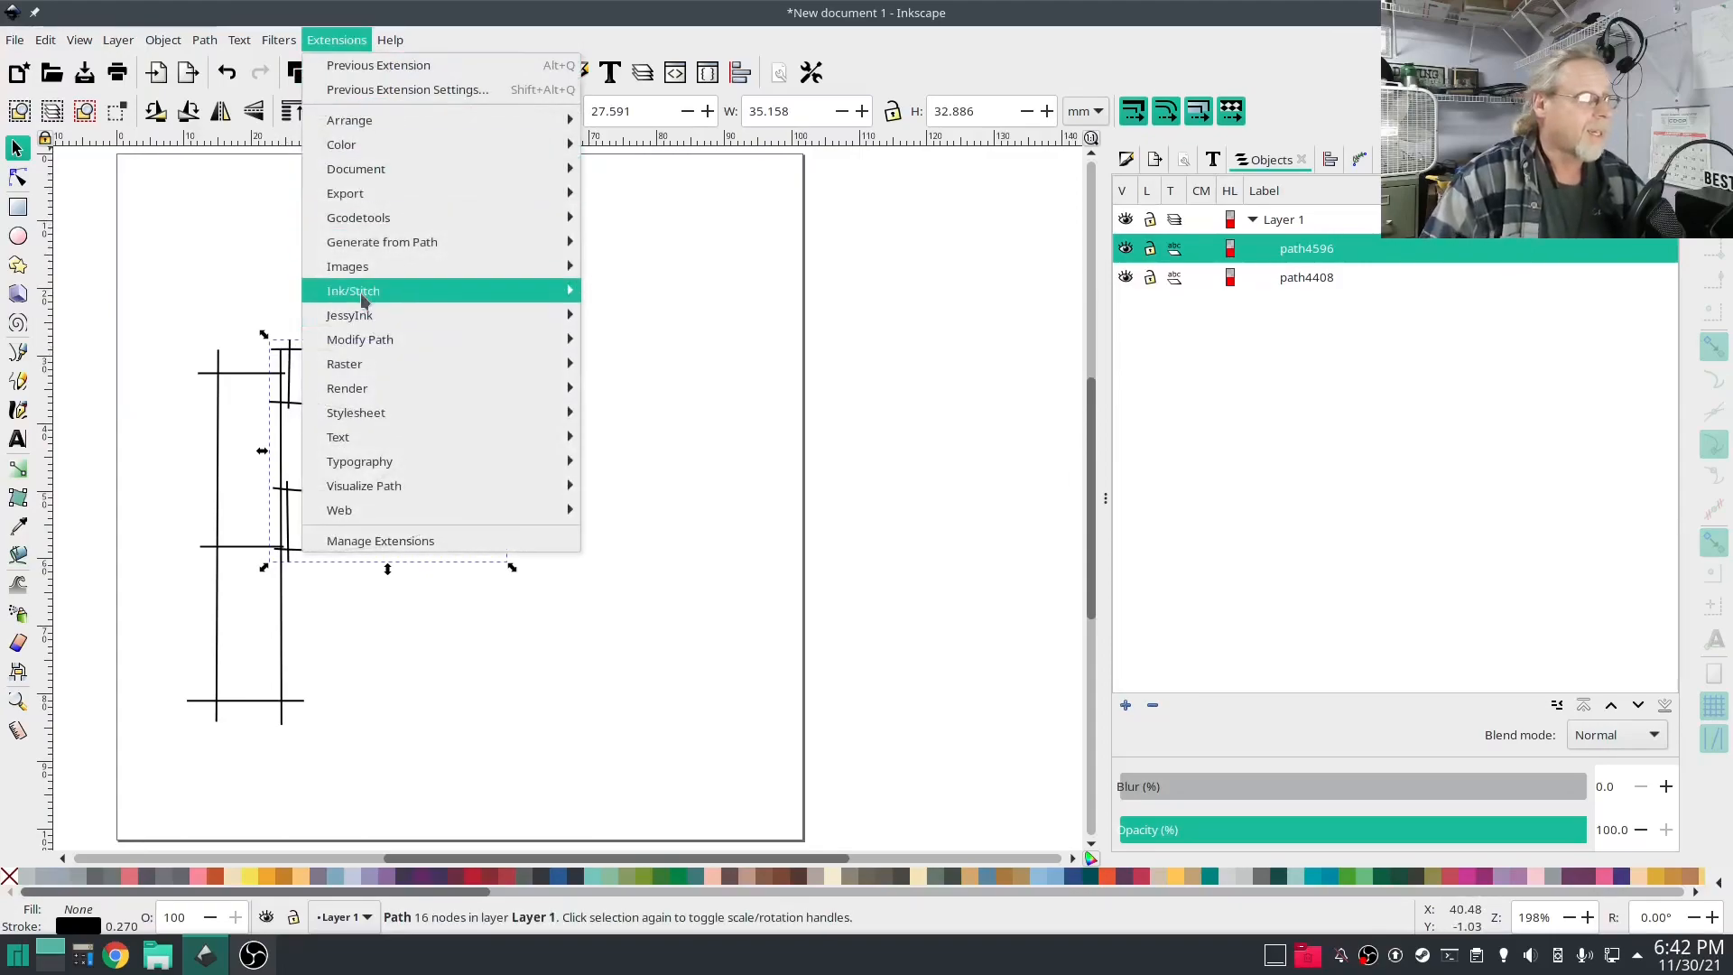
mouse_move(365, 293)
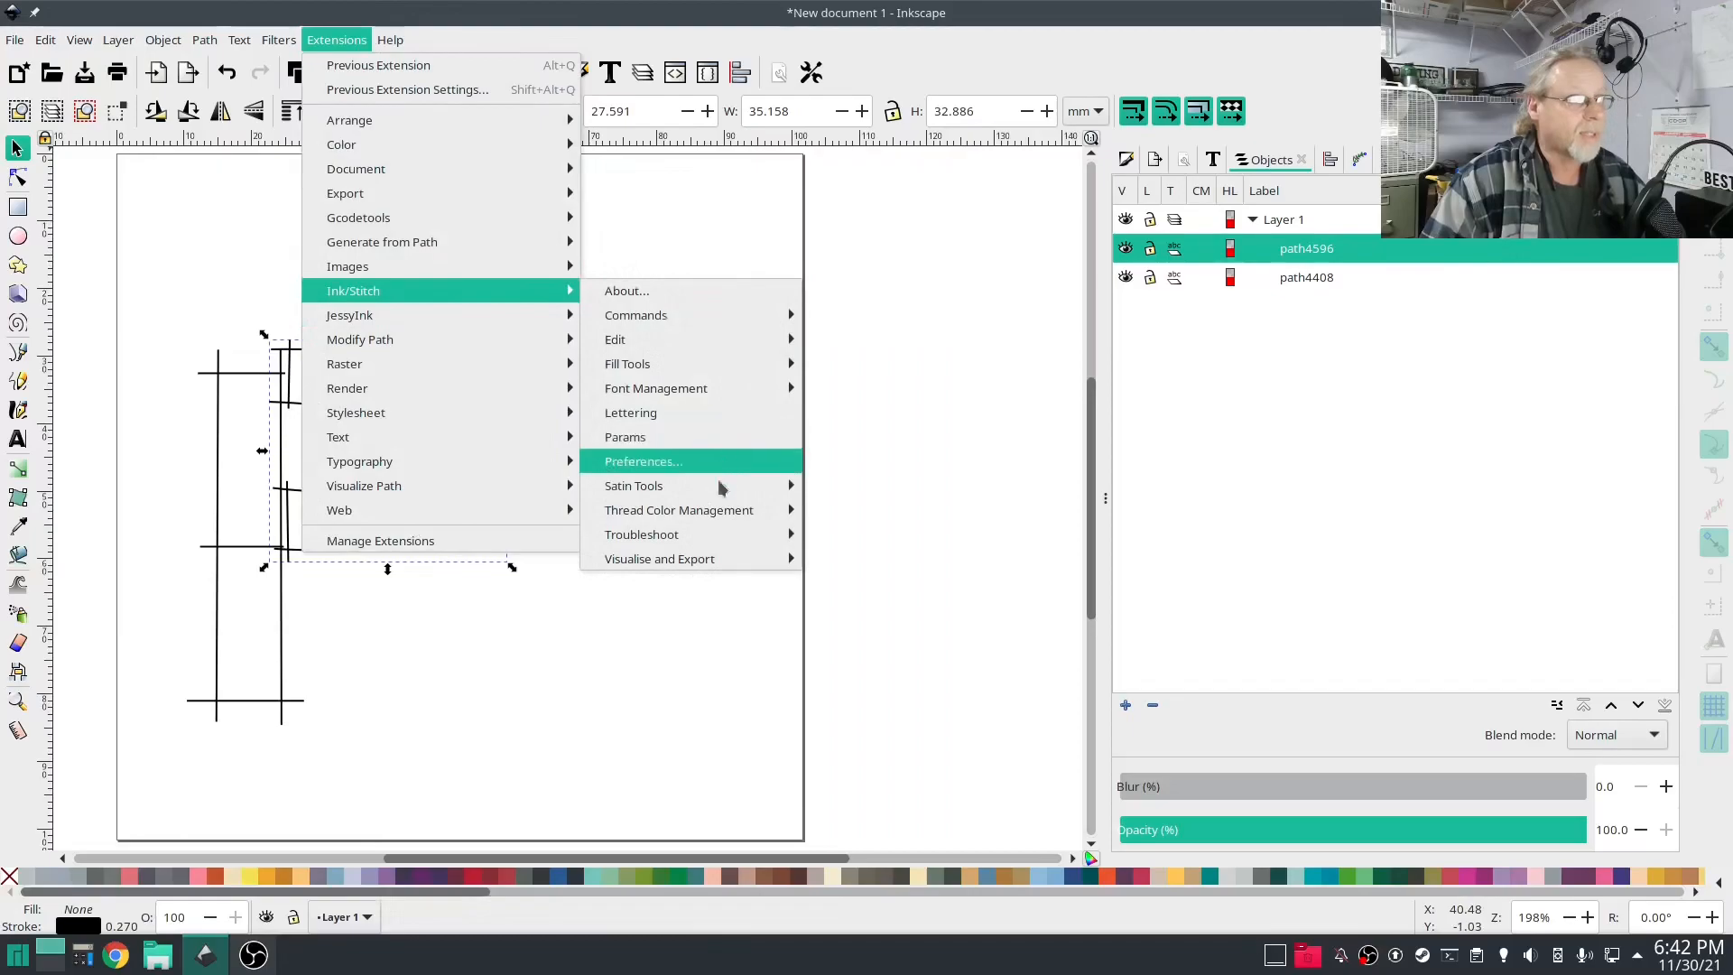
mouse_move(722, 485)
click(900, 560)
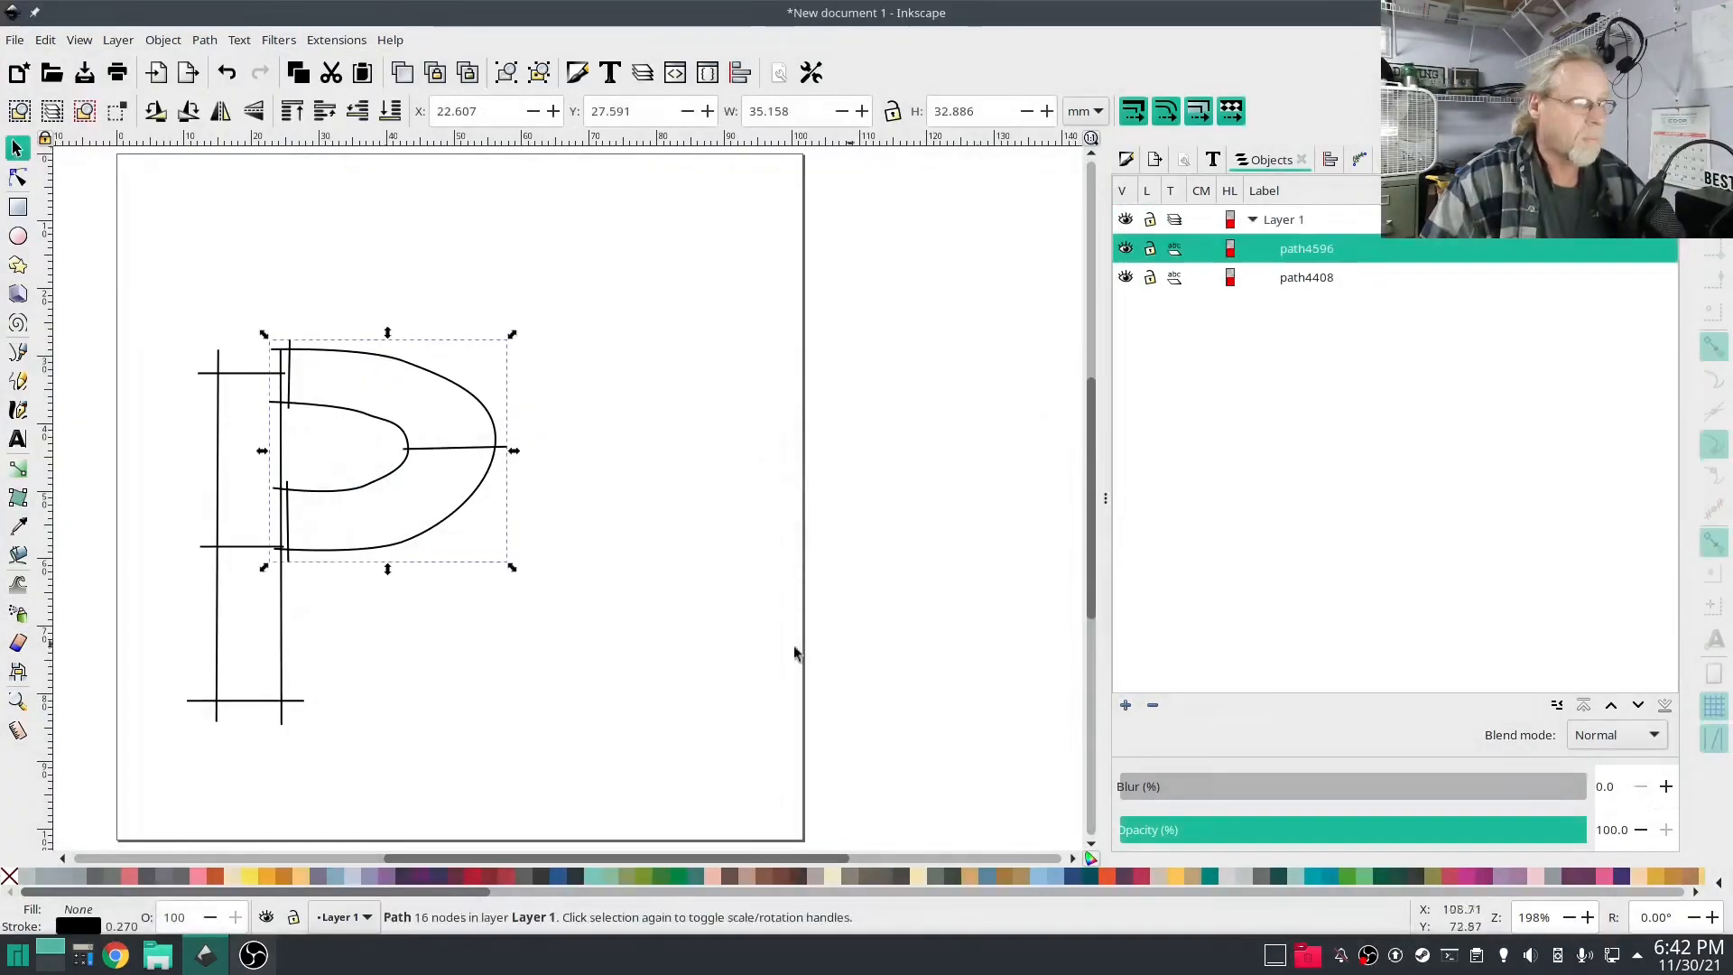
- Select both satin columns of the letter P and open them in the Ink/Stitch Simulator / Realistic Preview
drag(646, 782, 138, 276)
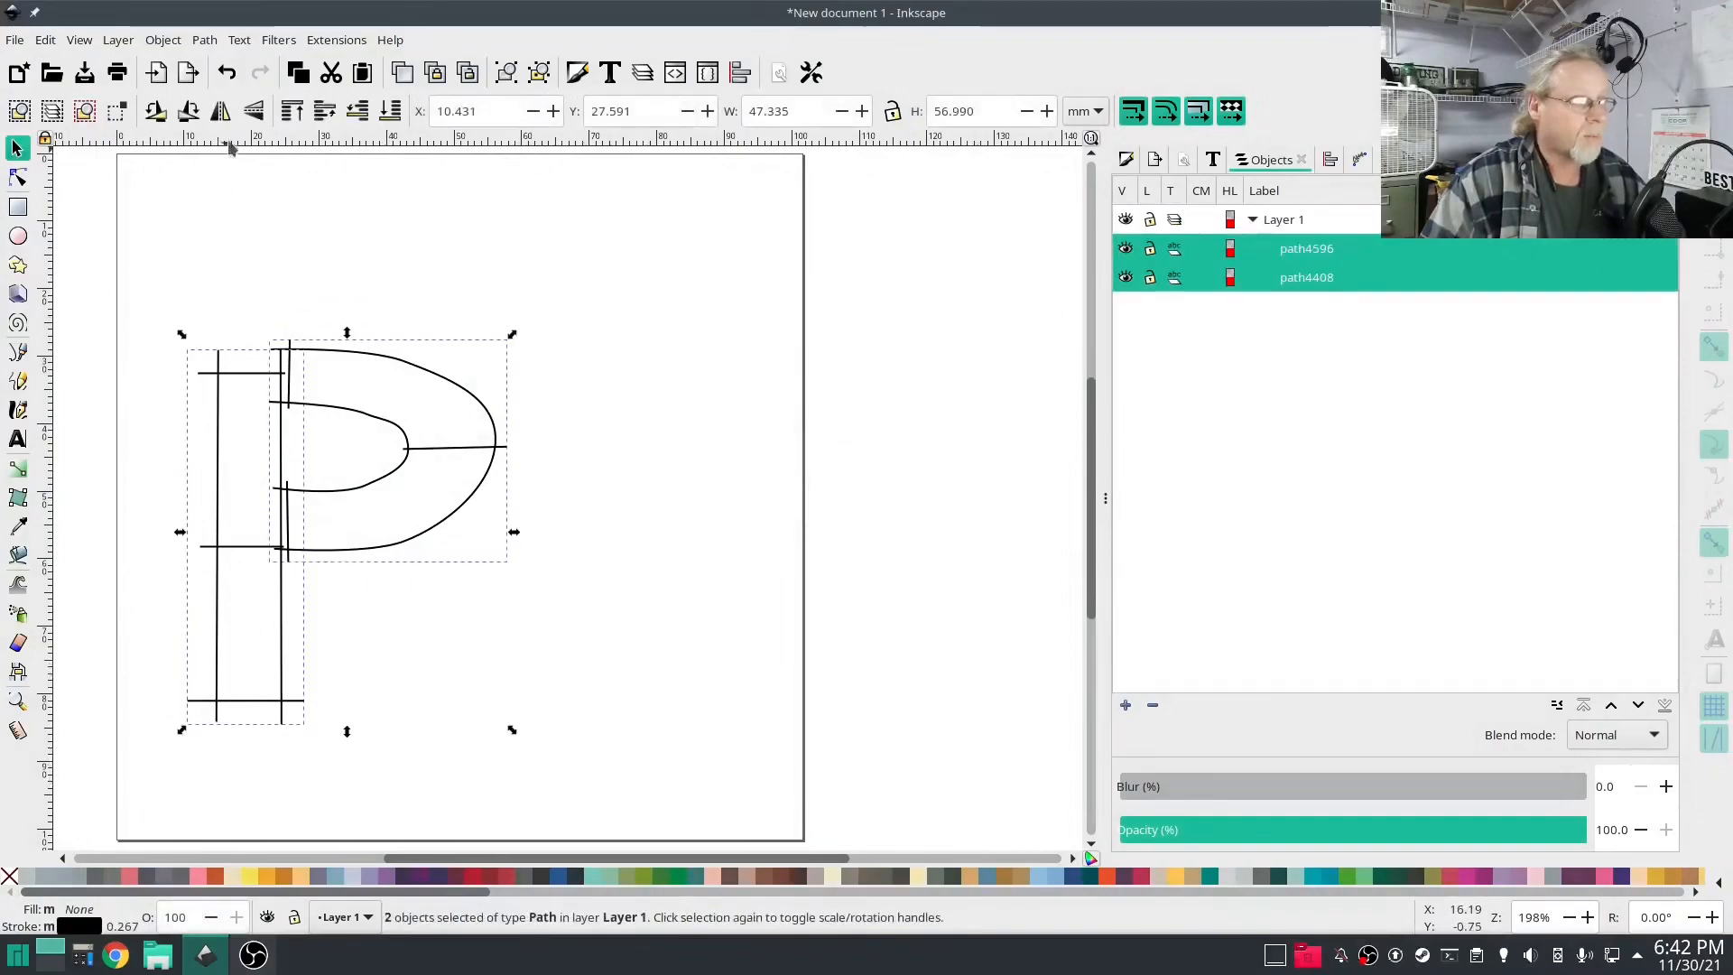
click(325, 42)
mouse_move(379, 291)
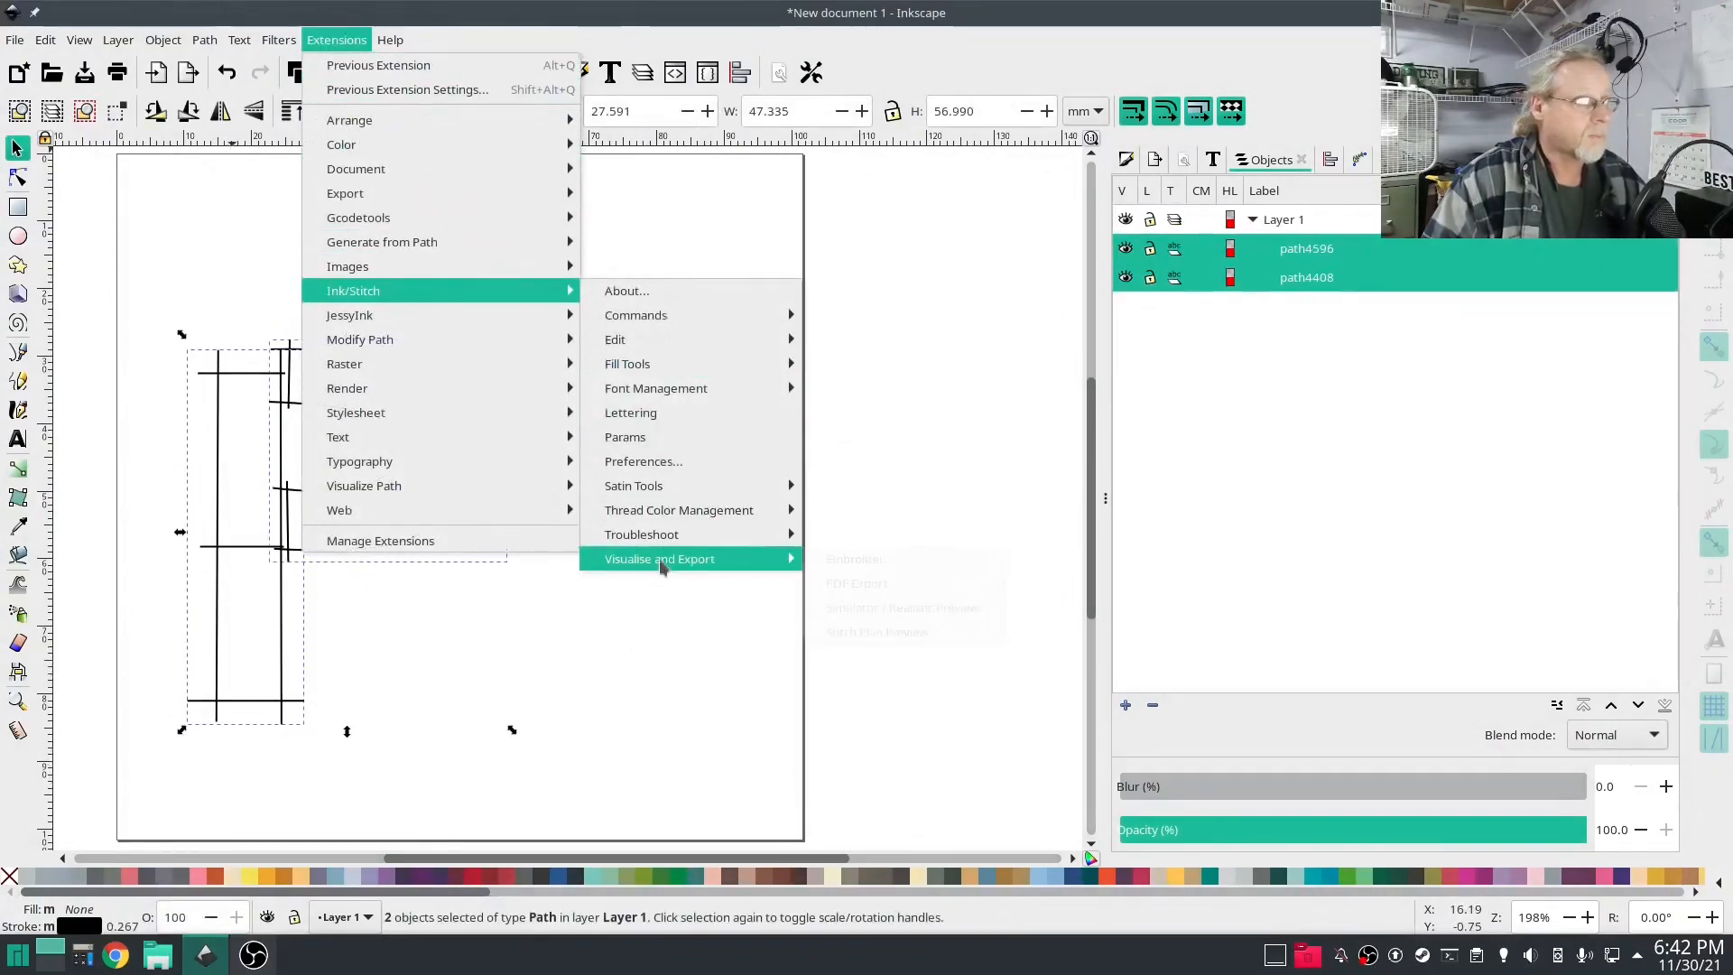
mouse_move(785, 559)
click(872, 607)
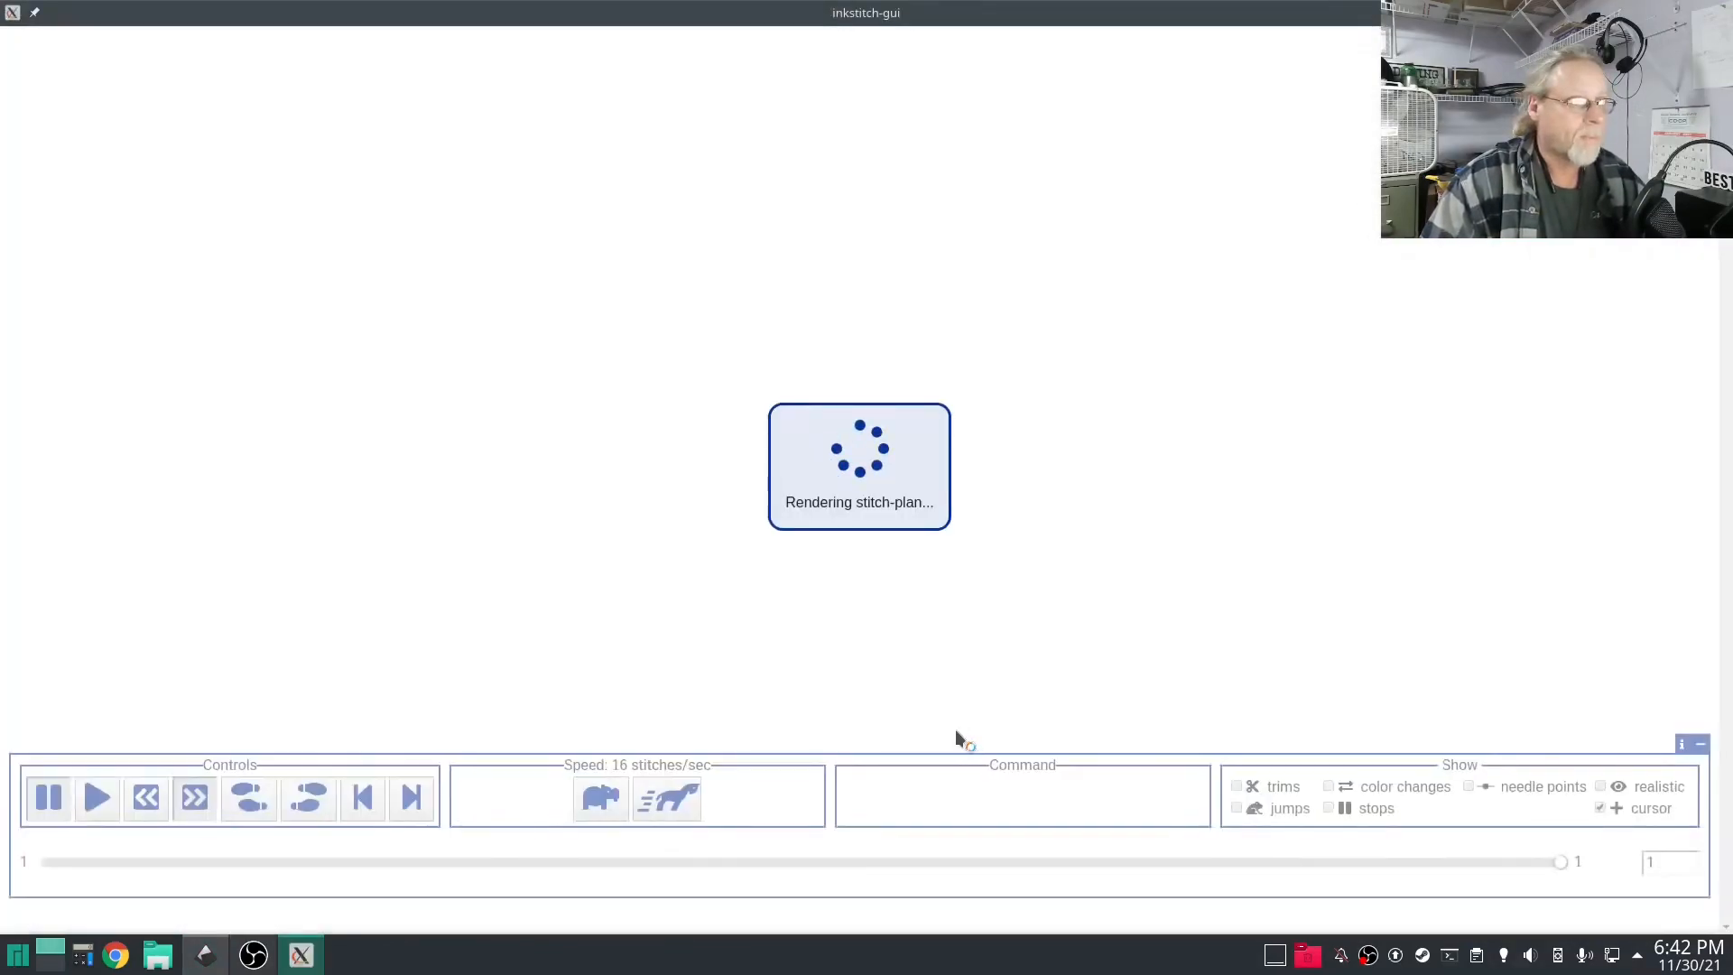
- Speed the stitch simulation up to 256 stitches/sec and watch the whole P stitch out to check its path
click(677, 799)
click(677, 798)
click(677, 799)
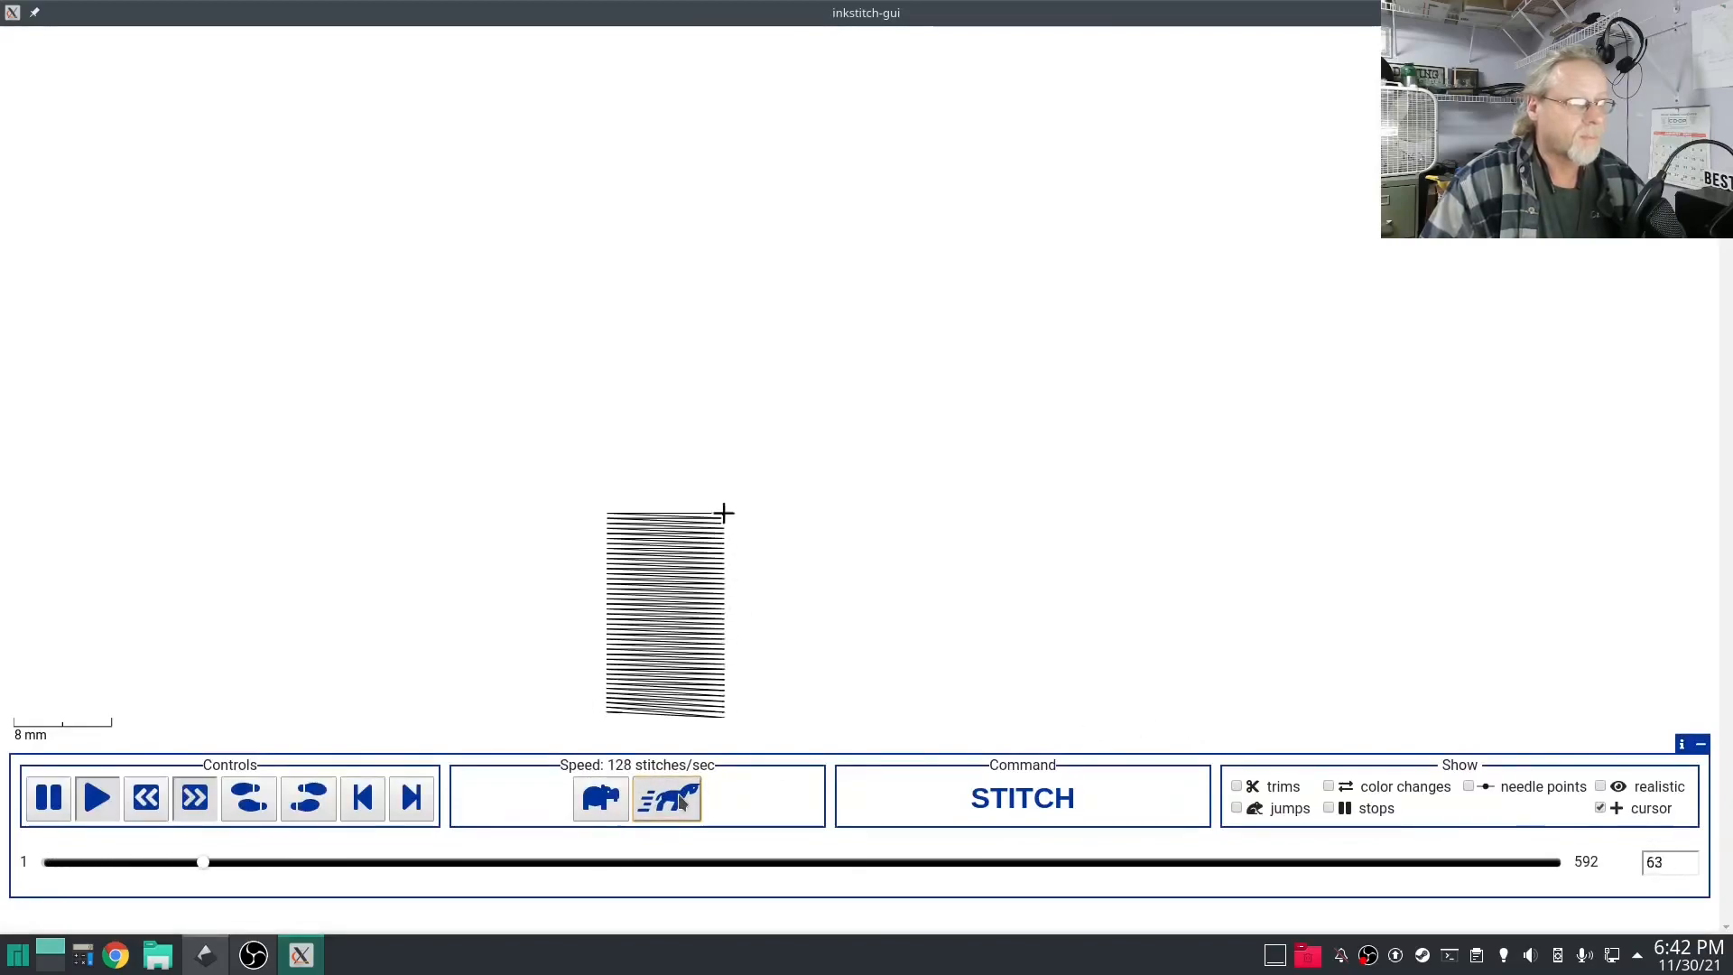
click(676, 798)
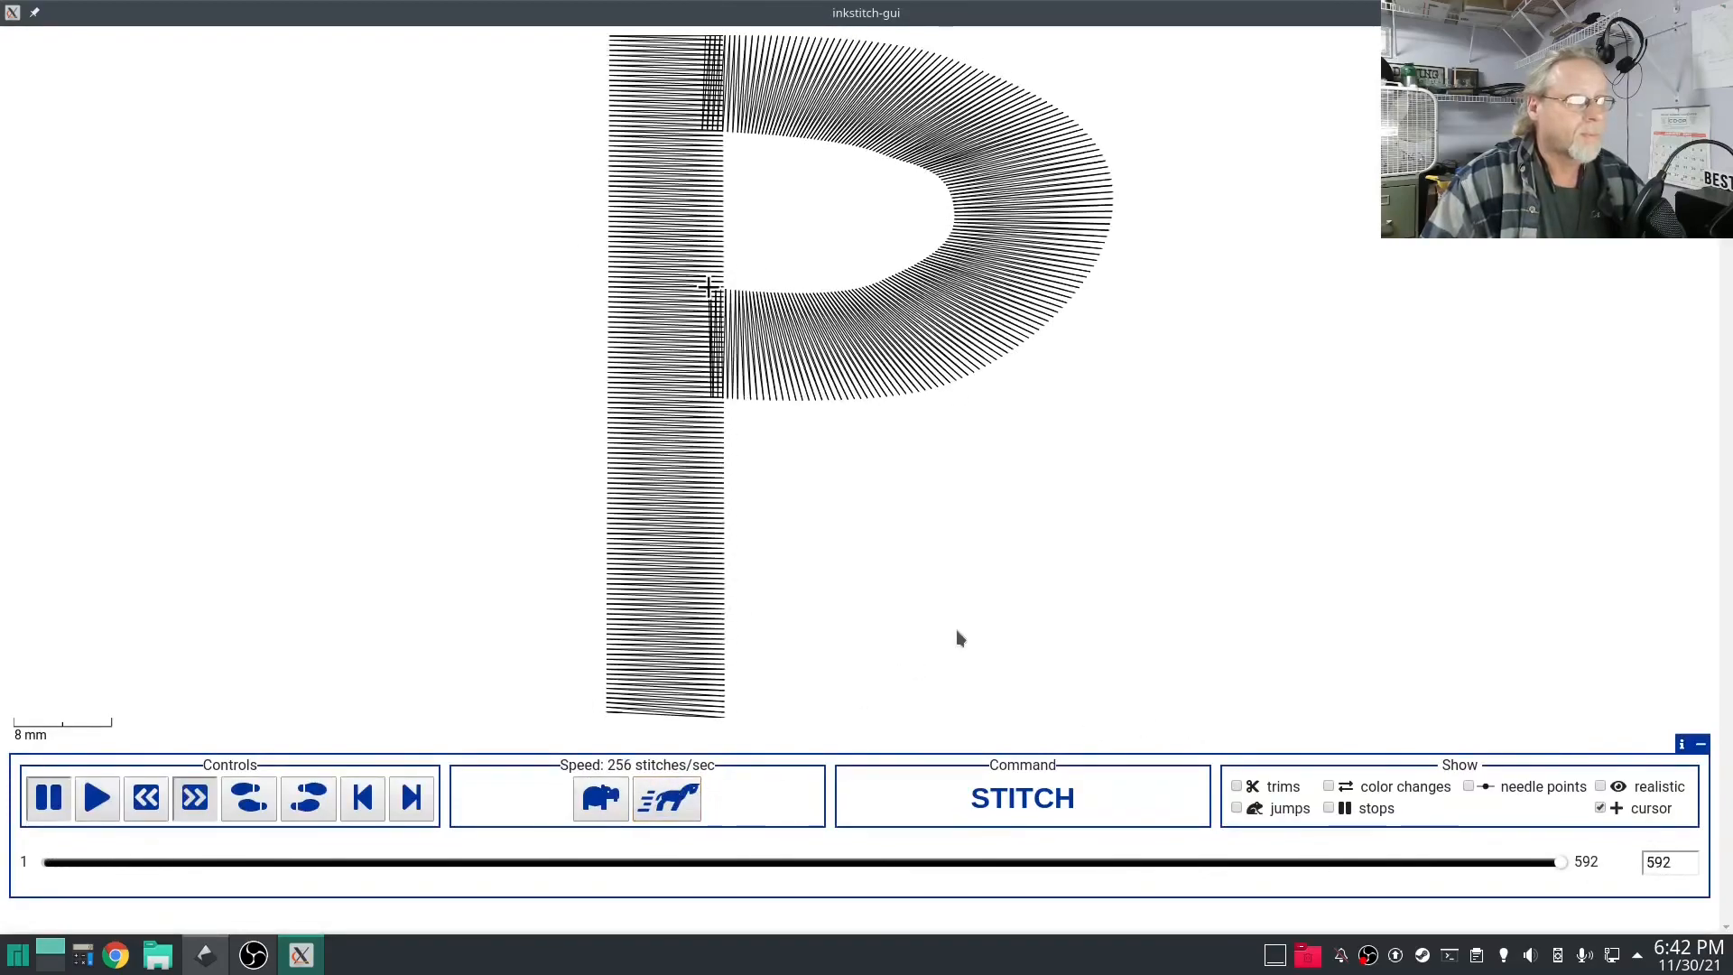